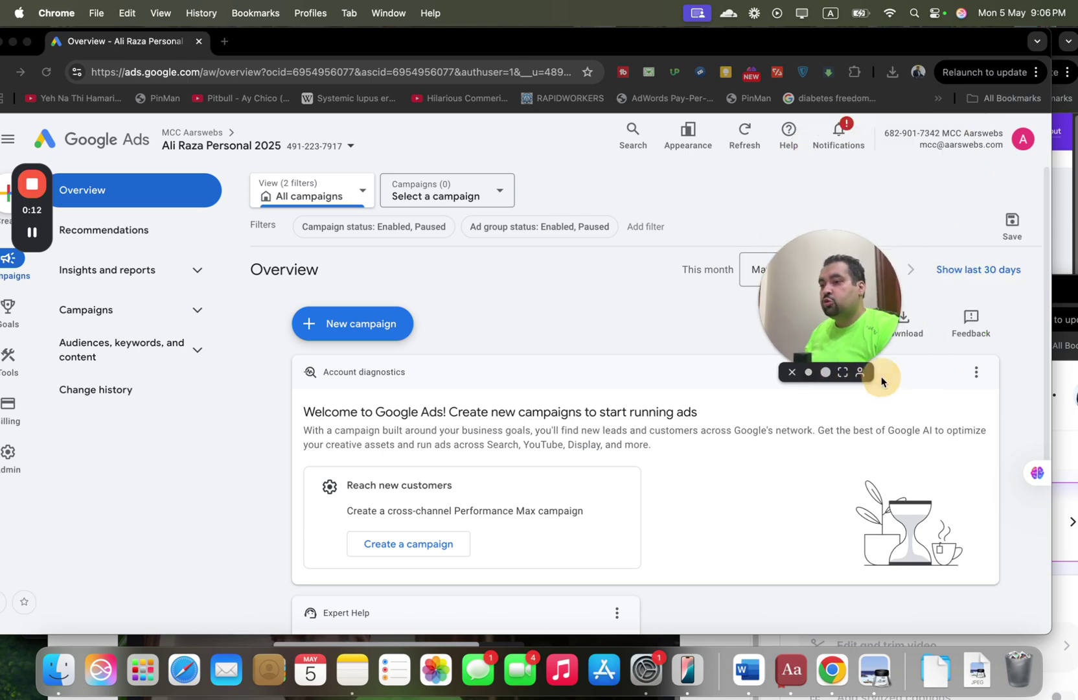
left_click_drag(848, 324, 954, 300)
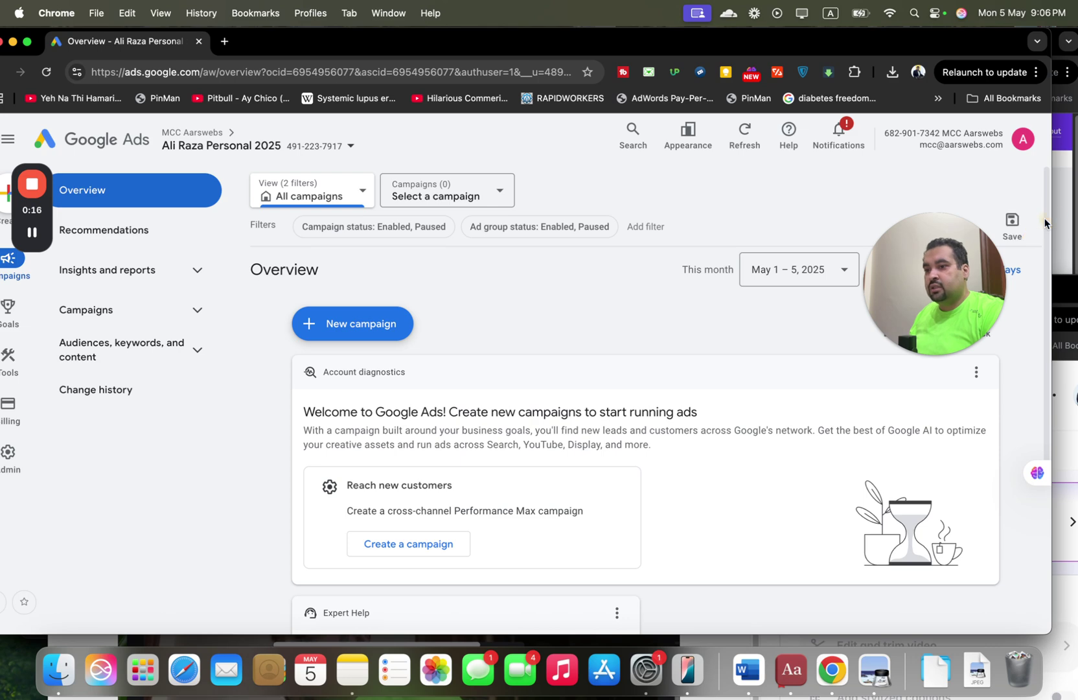
scroll(1036, 246, "down", 3)
scroll(1031, 248, "up", 3)
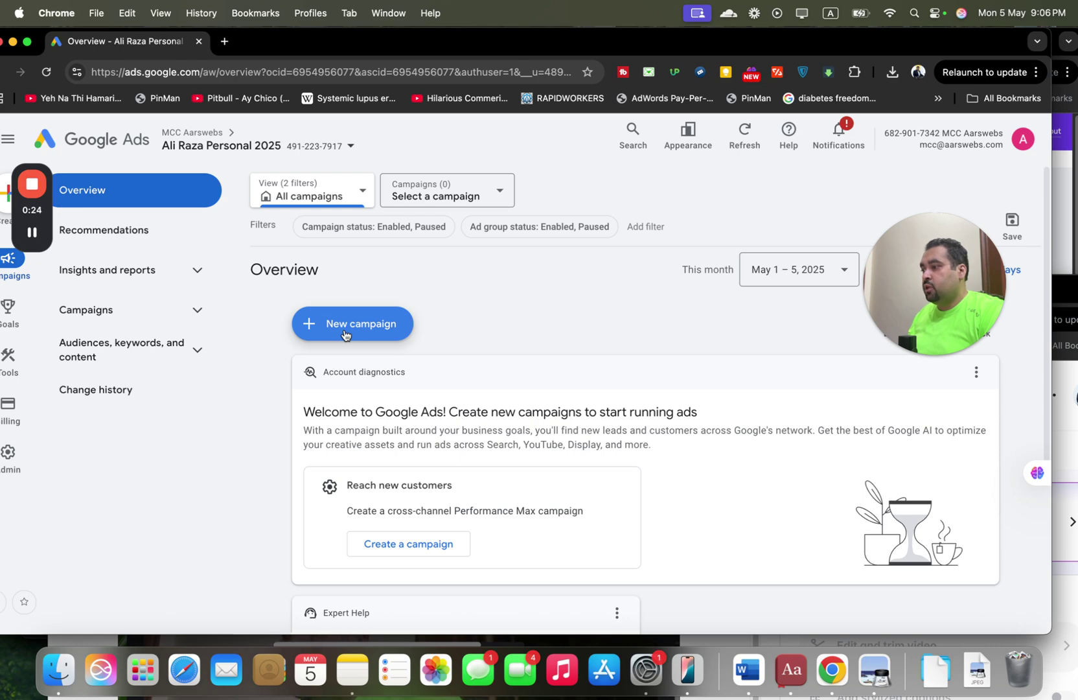
Step: Start a new campaign with the Sales objective and the Search campaign type
left_click(196, 310)
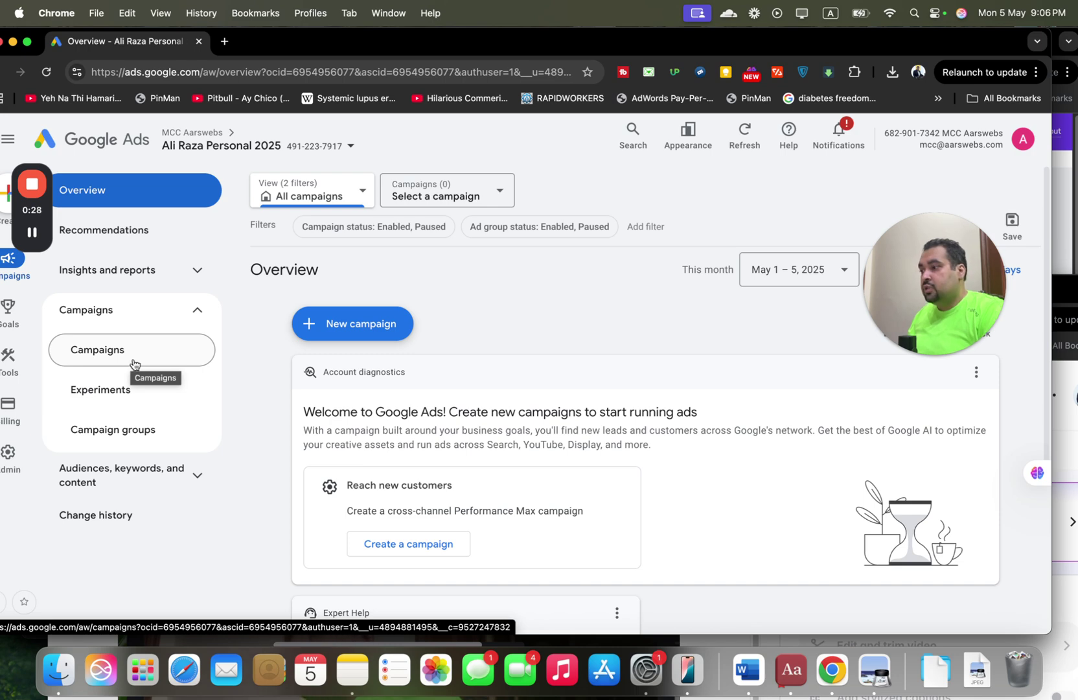
left_click(331, 328)
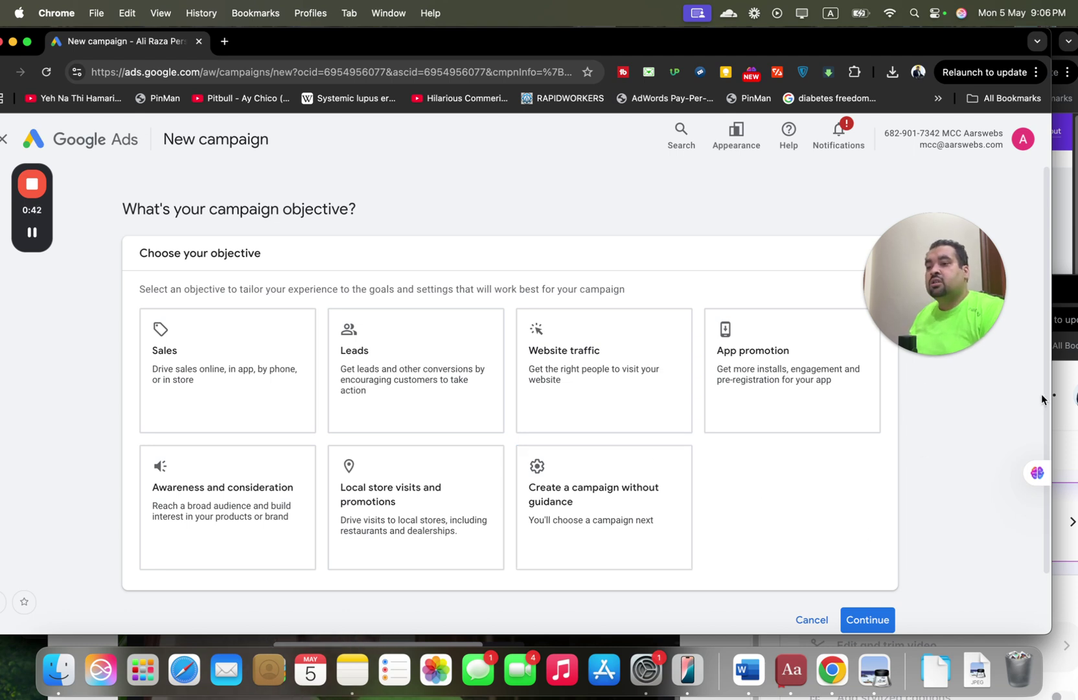
scroll(1041, 395, "down", 1)
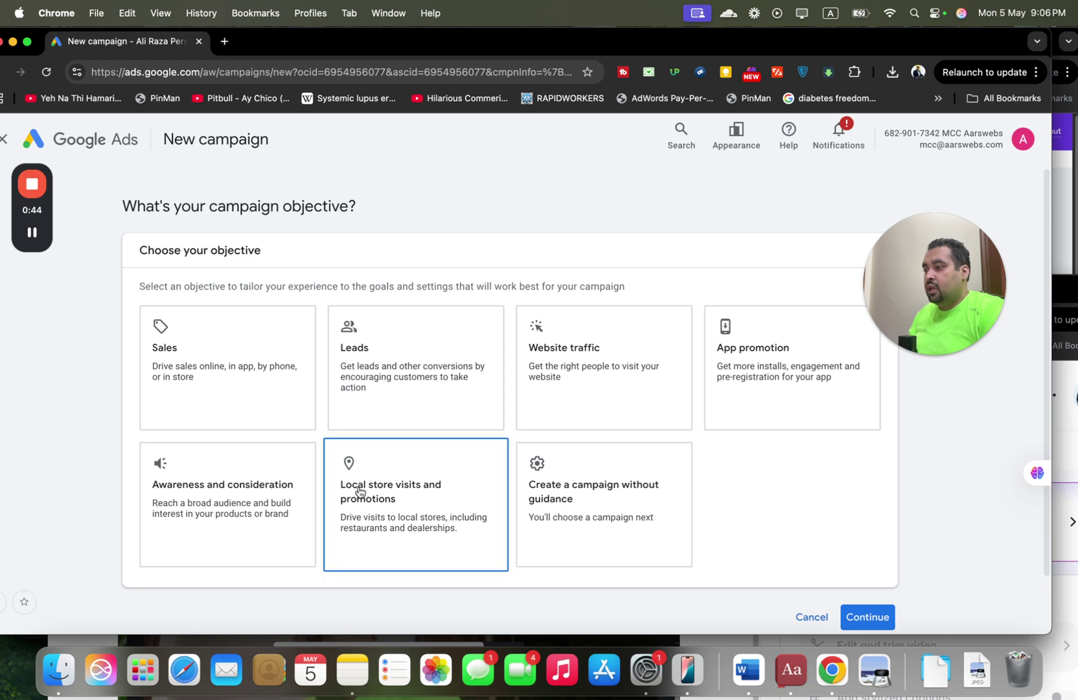
left_click(185, 376)
left_click(344, 377)
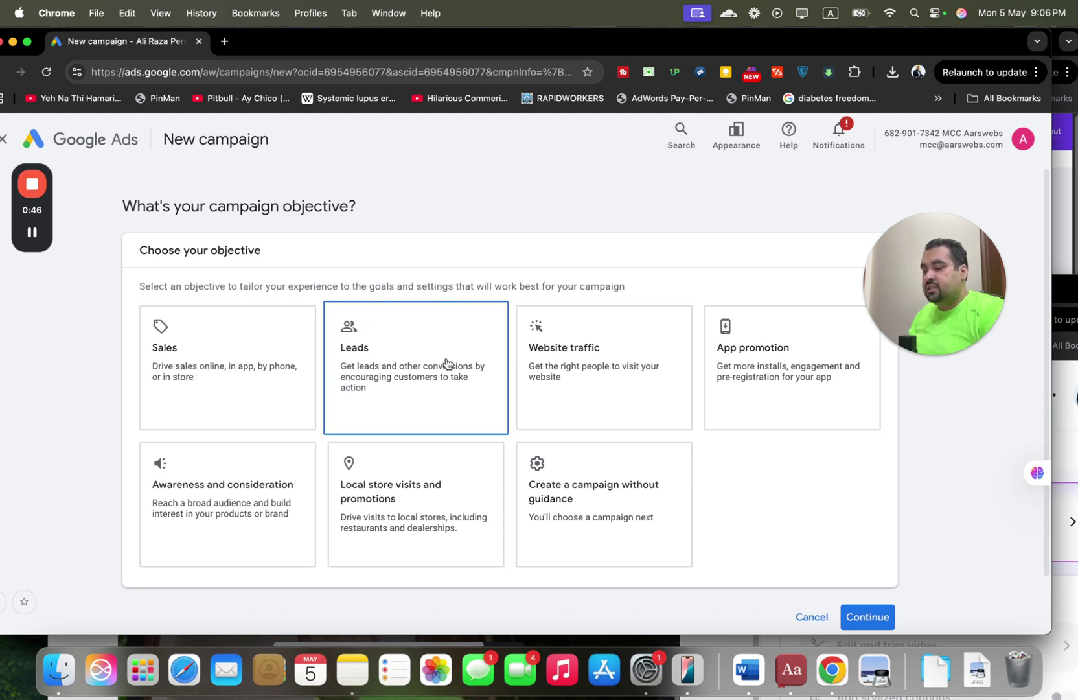
left_click(519, 371)
left_click(577, 510)
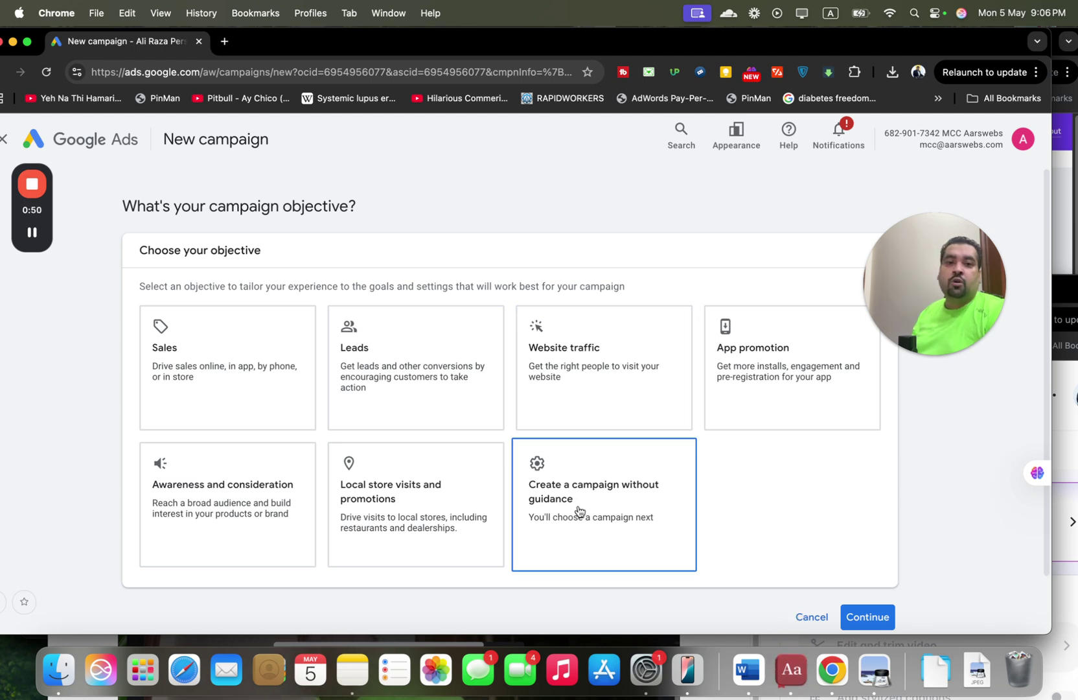
left_click(414, 397)
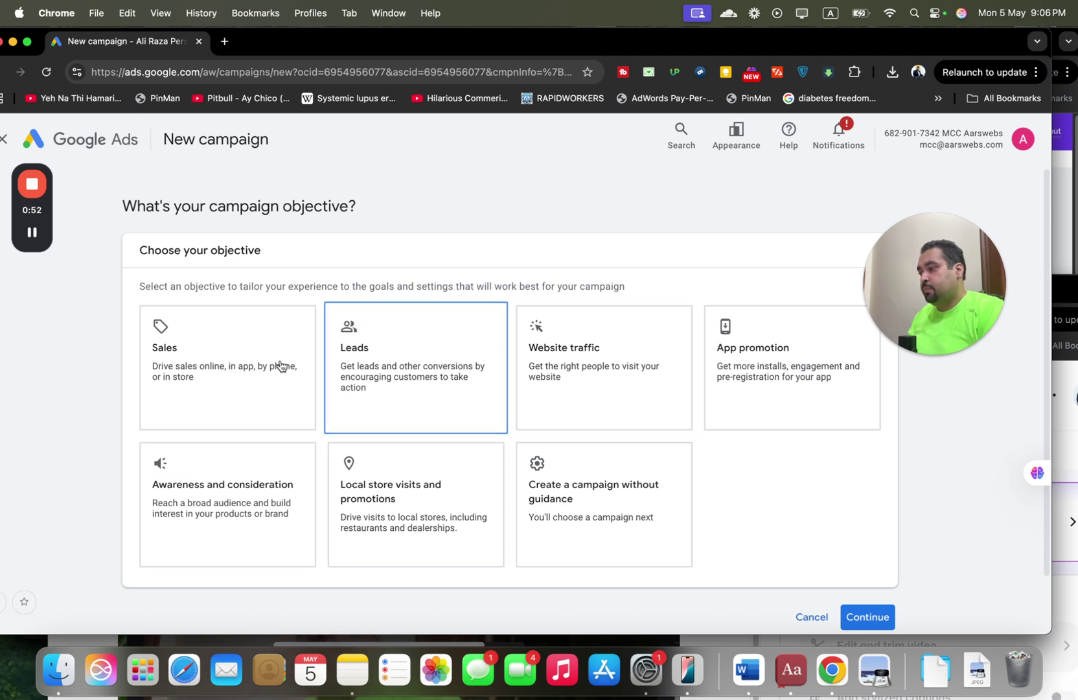
left_click(248, 368)
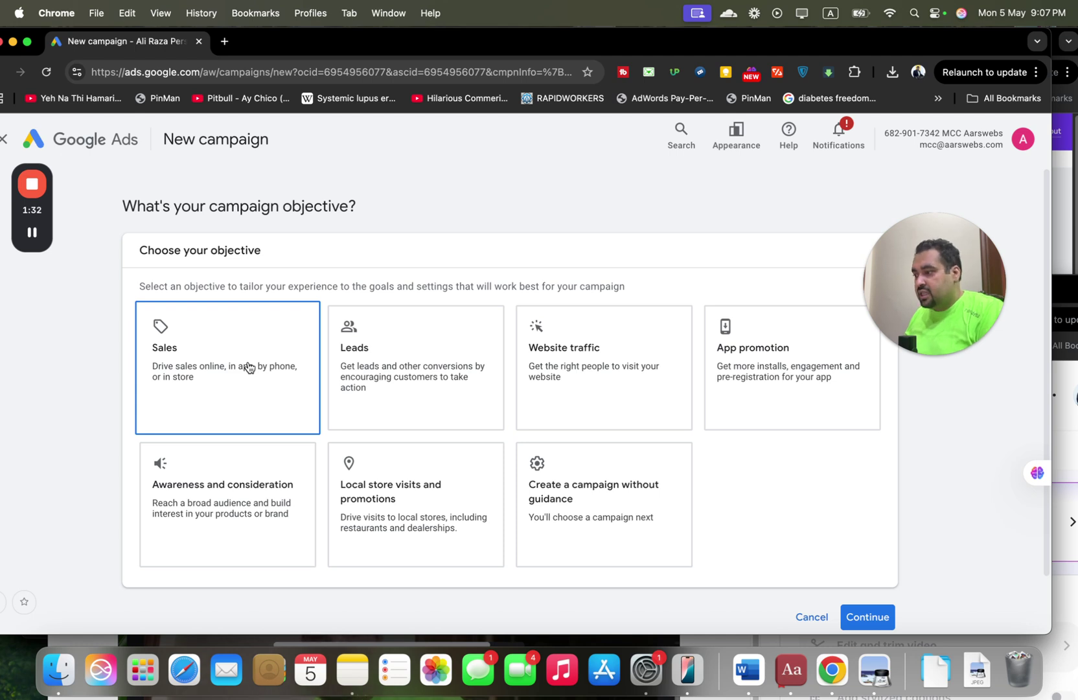
left_click(248, 368)
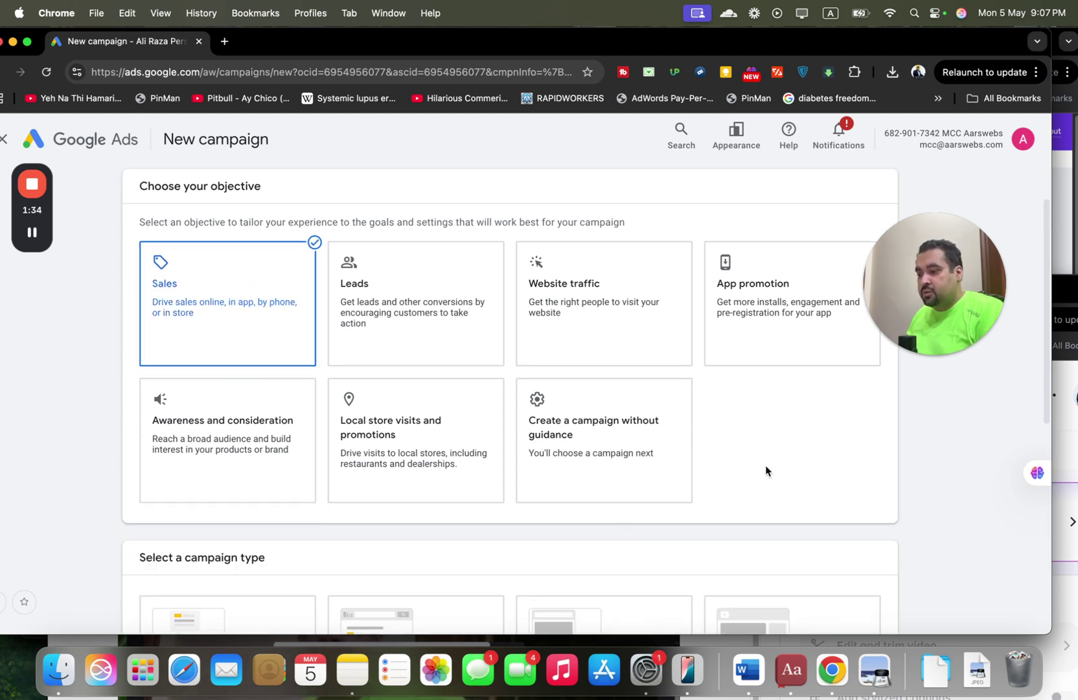
left_click_drag(1046, 411, 1040, 577)
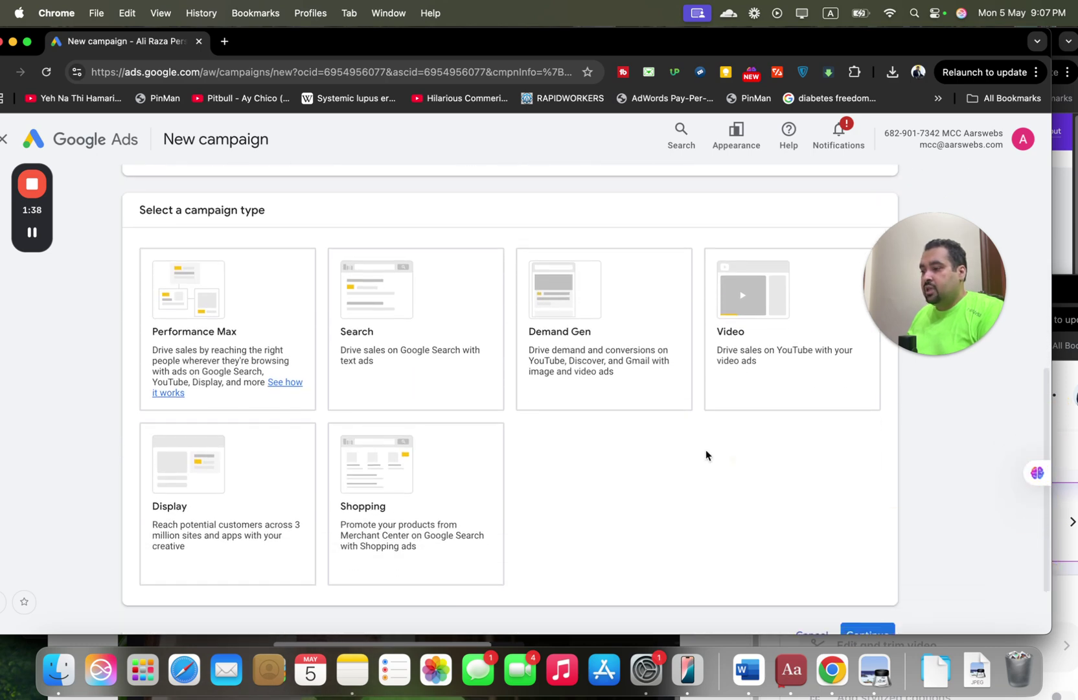
left_click(377, 344)
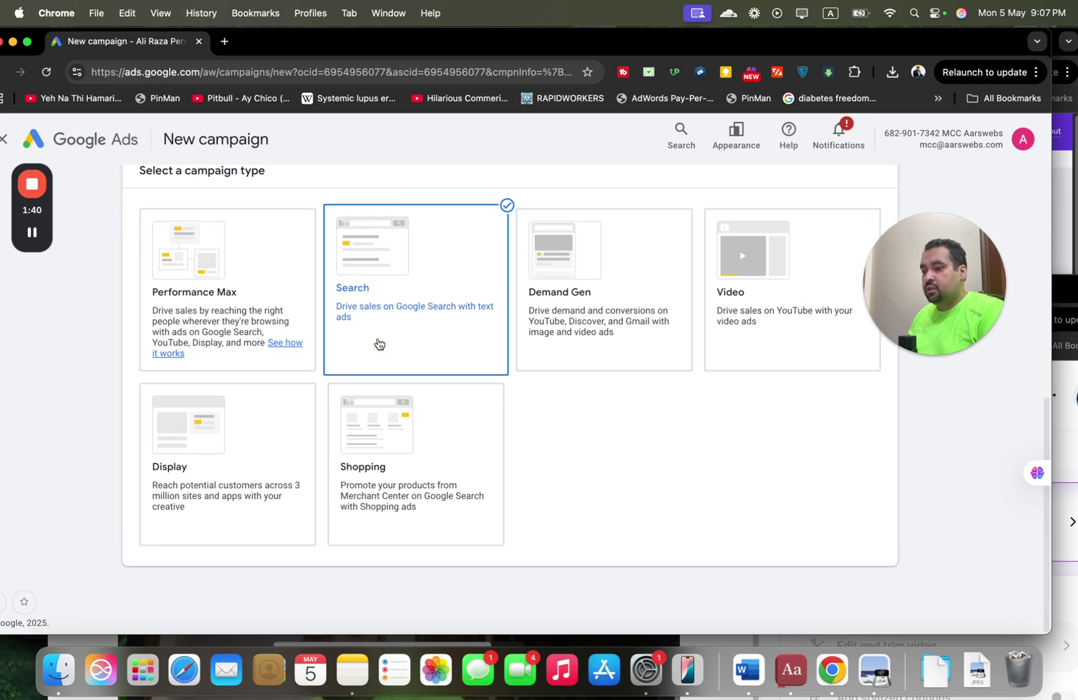
left_click_drag(1046, 535, 1046, 616)
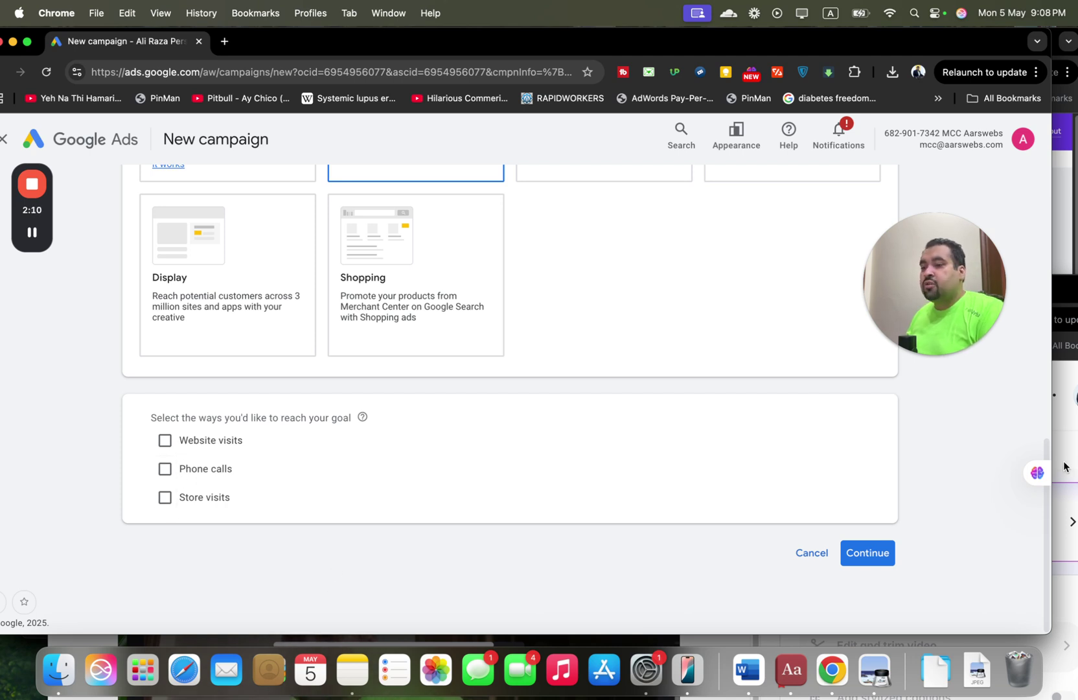
left_click_drag(1047, 513, 883, 517)
left_click(190, 441)
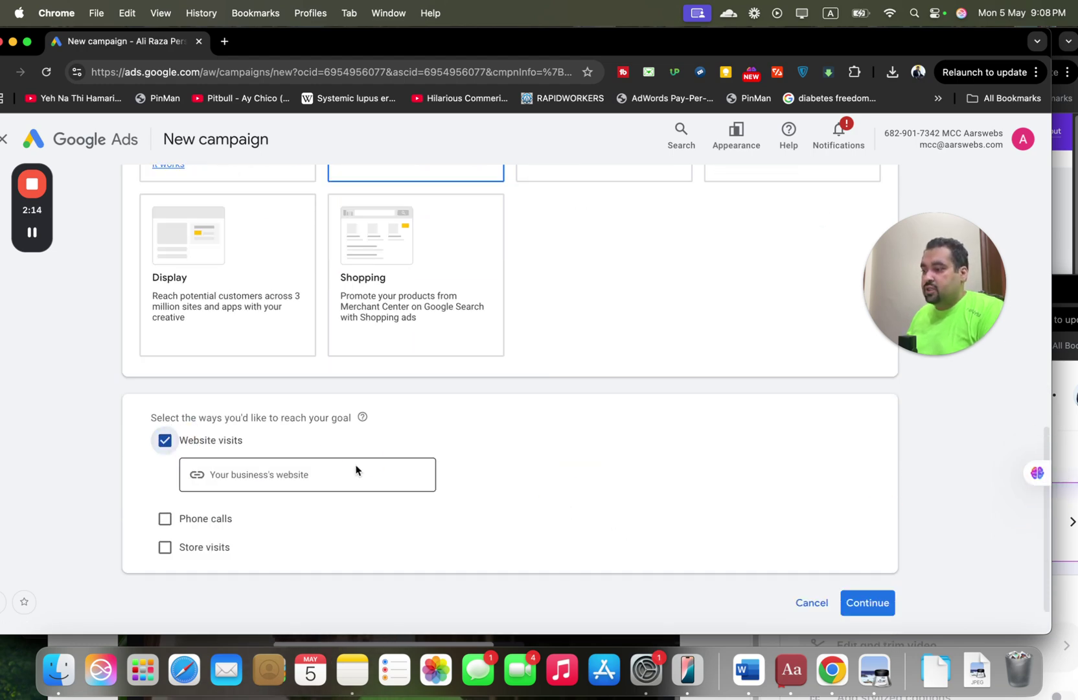
left_click(327, 471)
type("htto")
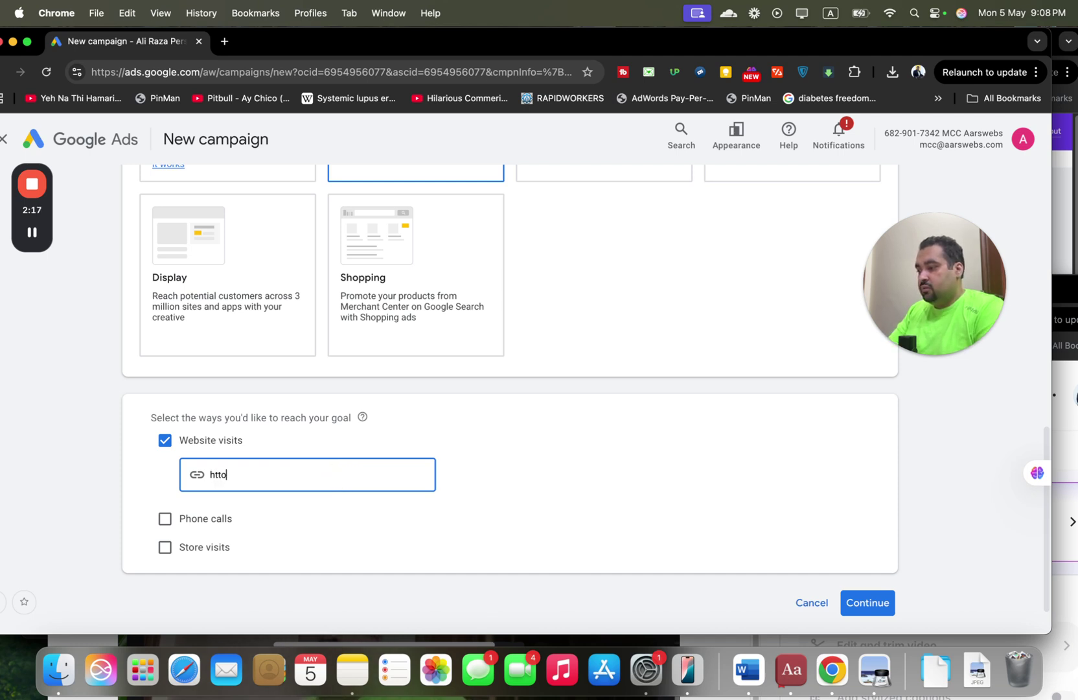
key("BackSpace")
type("ps://aarswebs.conm")
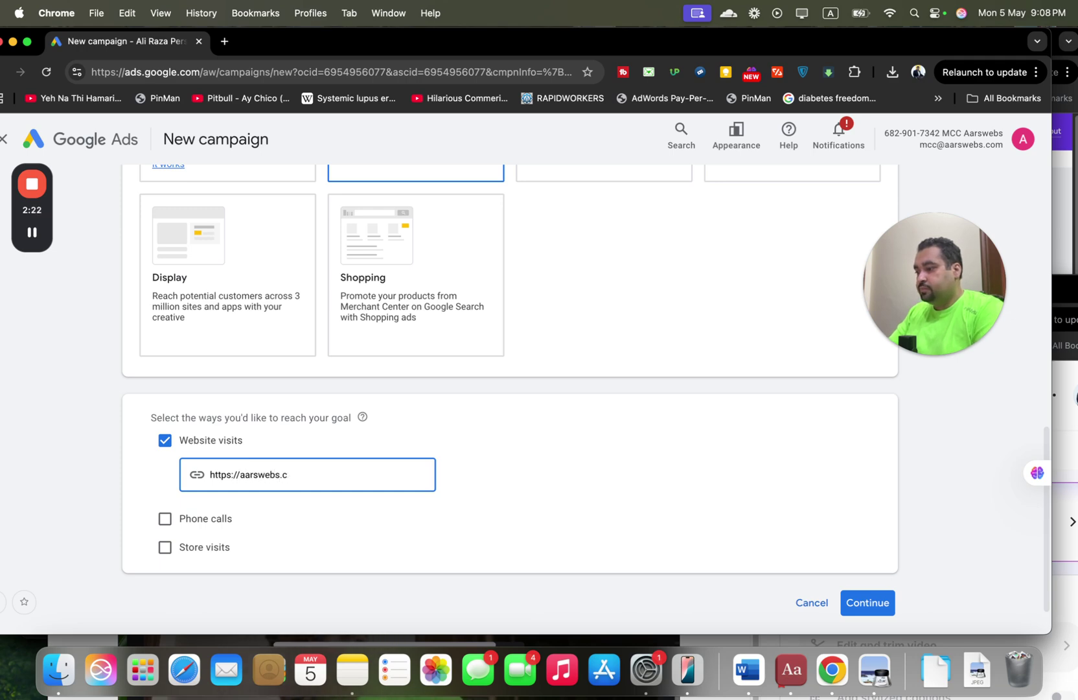
key("BackSpace")
key("BackSpace")
type("m")
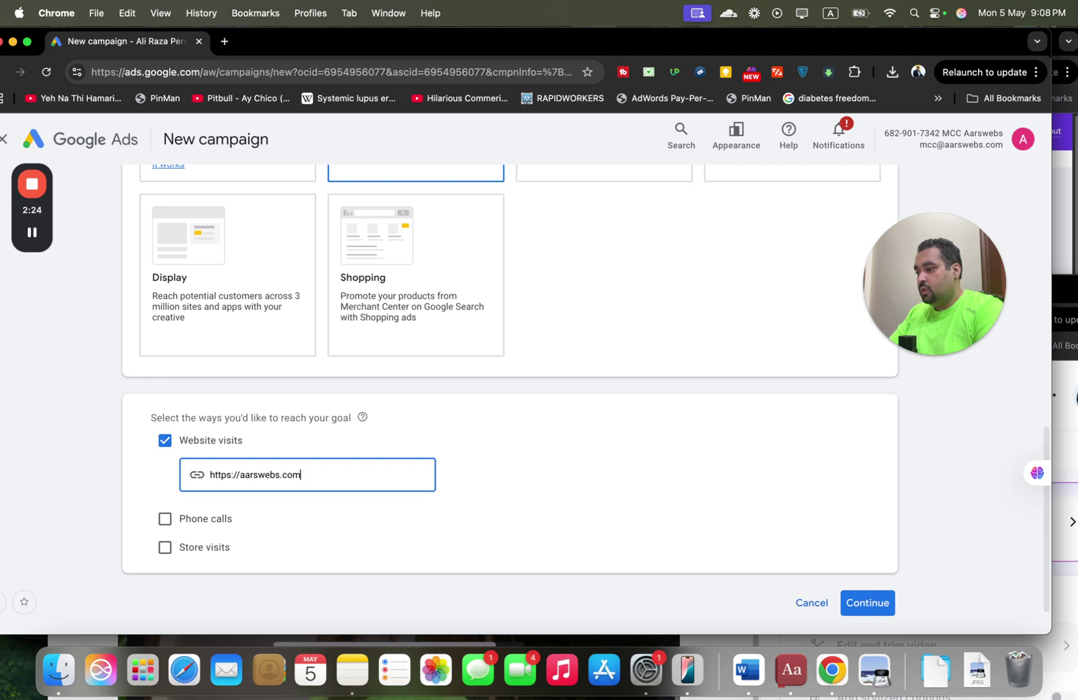
left_click(862, 598)
Step: Select Purchase as the sales conversion goal, and agree to continue with enhanced conversions turned on
left_click_drag(1046, 419, 1039, 520)
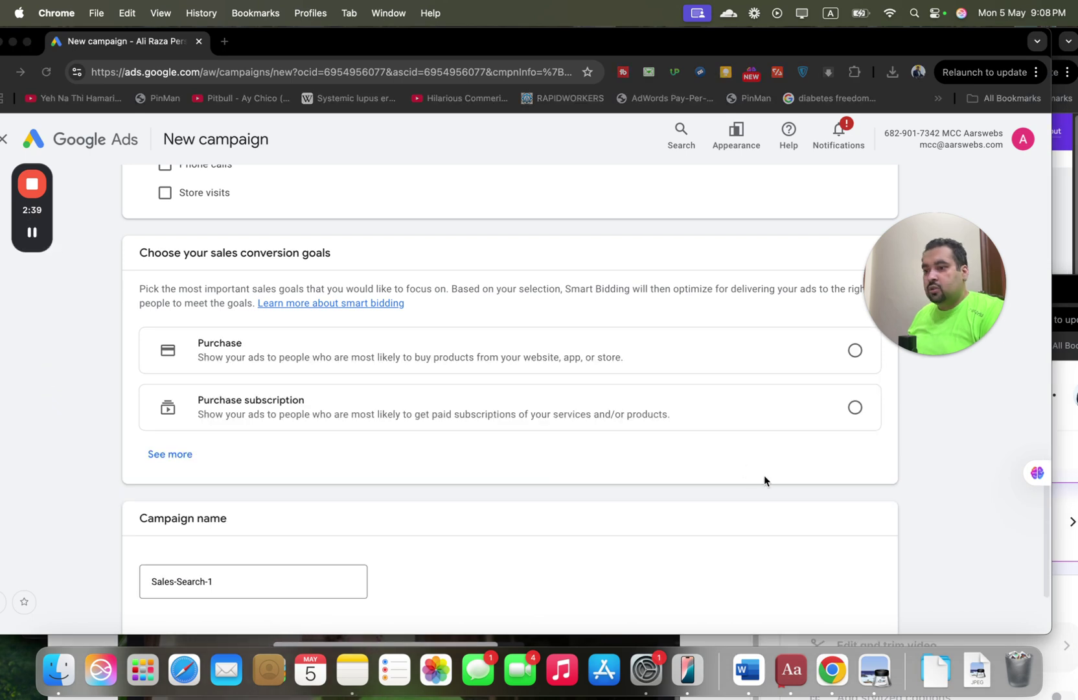
left_click(927, 483)
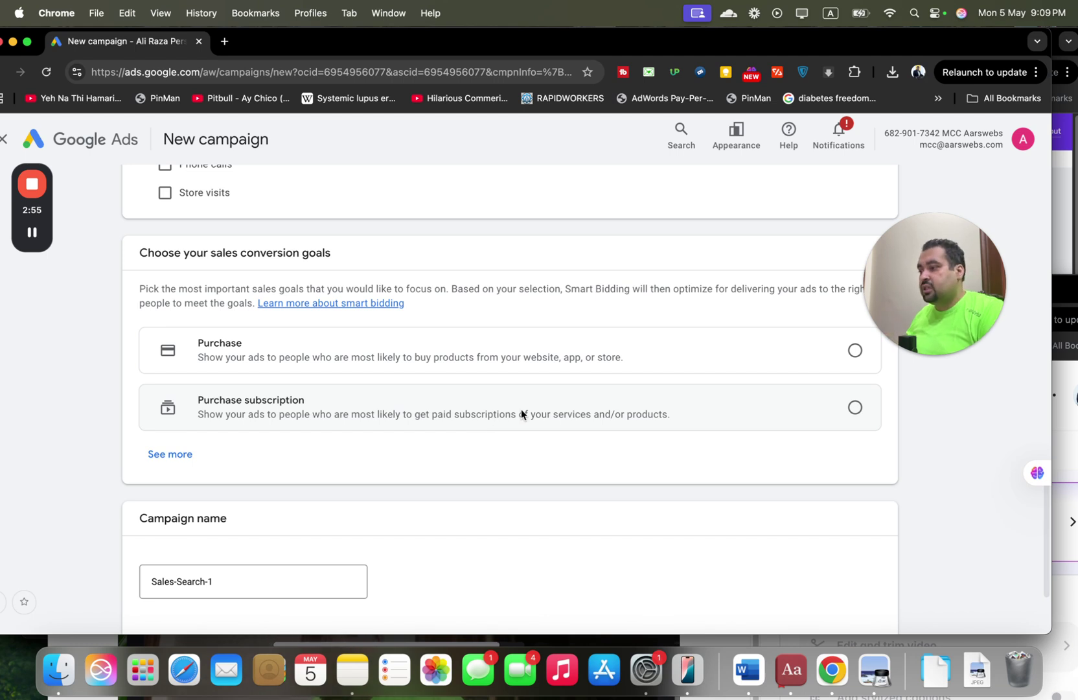
left_click(170, 454)
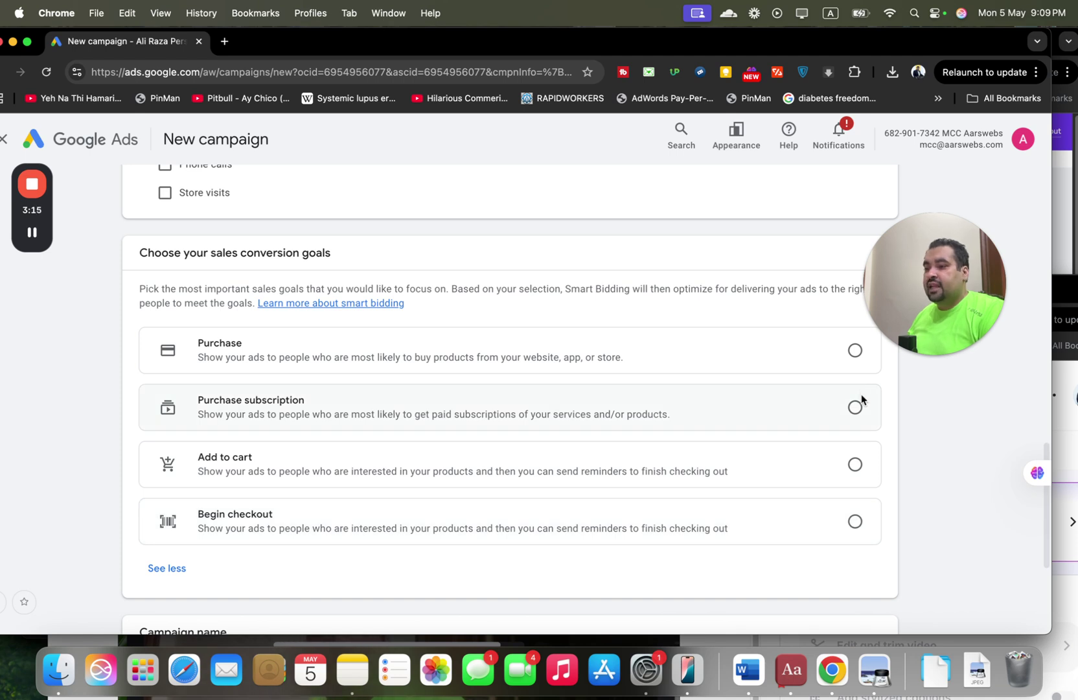
left_click(854, 351)
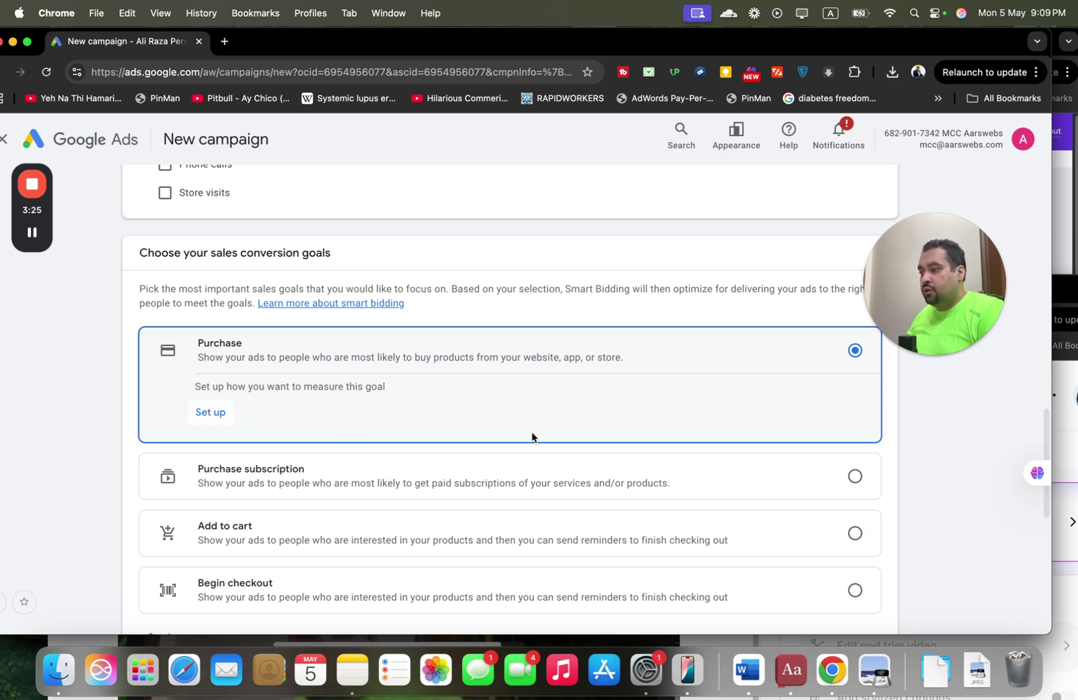
left_click_drag(1044, 435, 1023, 555)
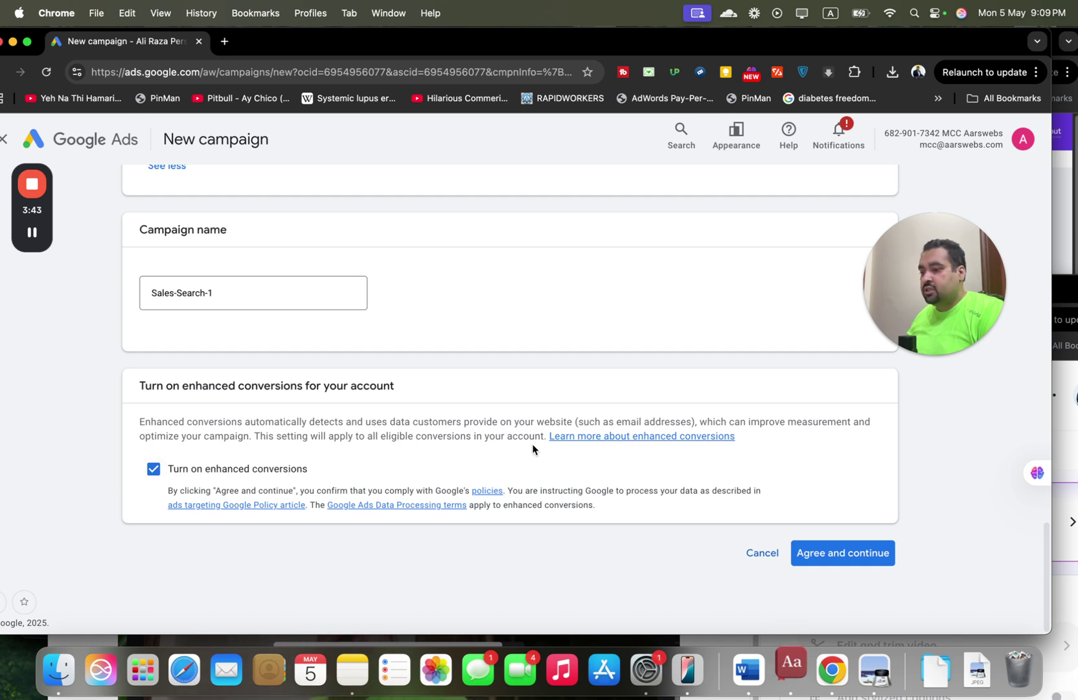
left_click(835, 558)
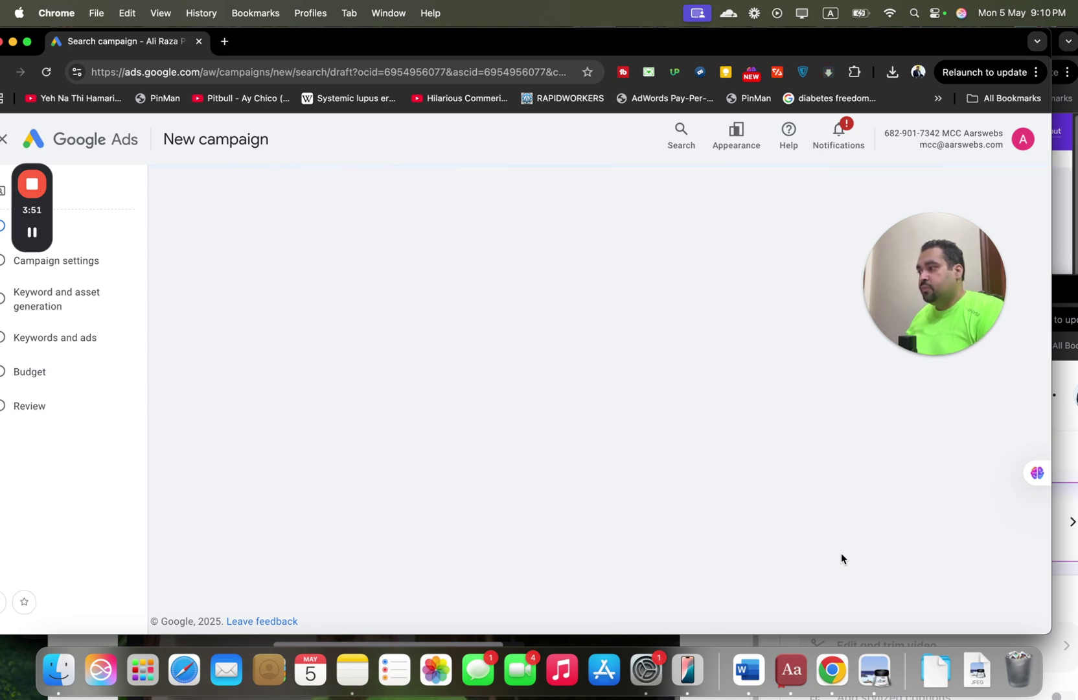
Step: Set the campaign's bidding to focus on Clicks
left_click_drag(666, 34, 747, 25)
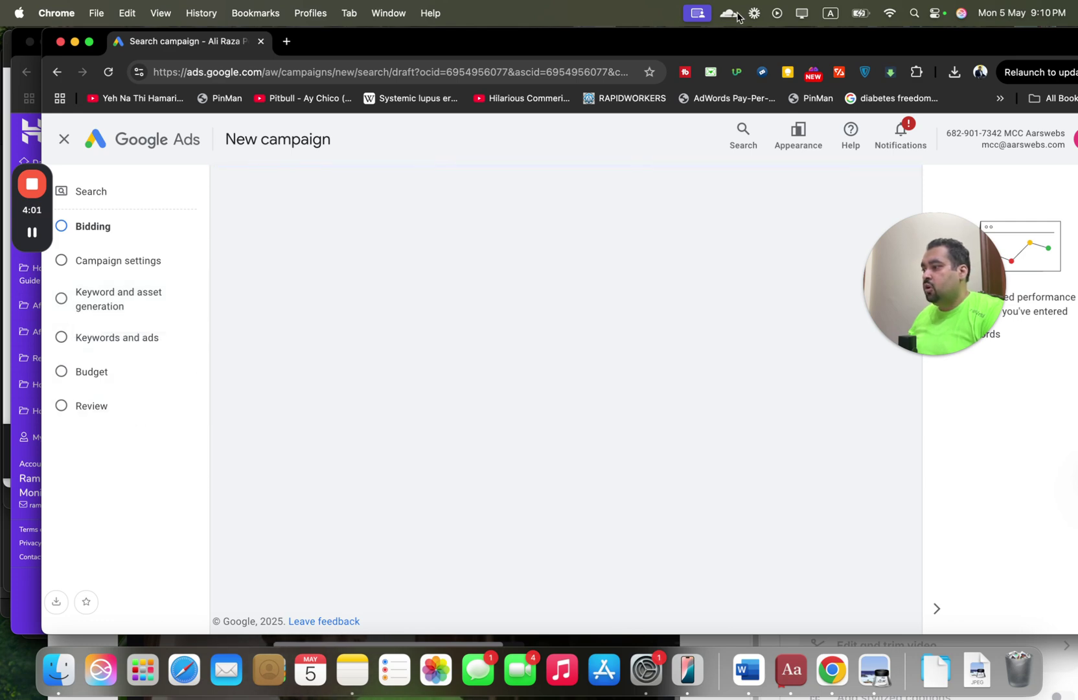
left_click_drag(941, 43, 918, 44)
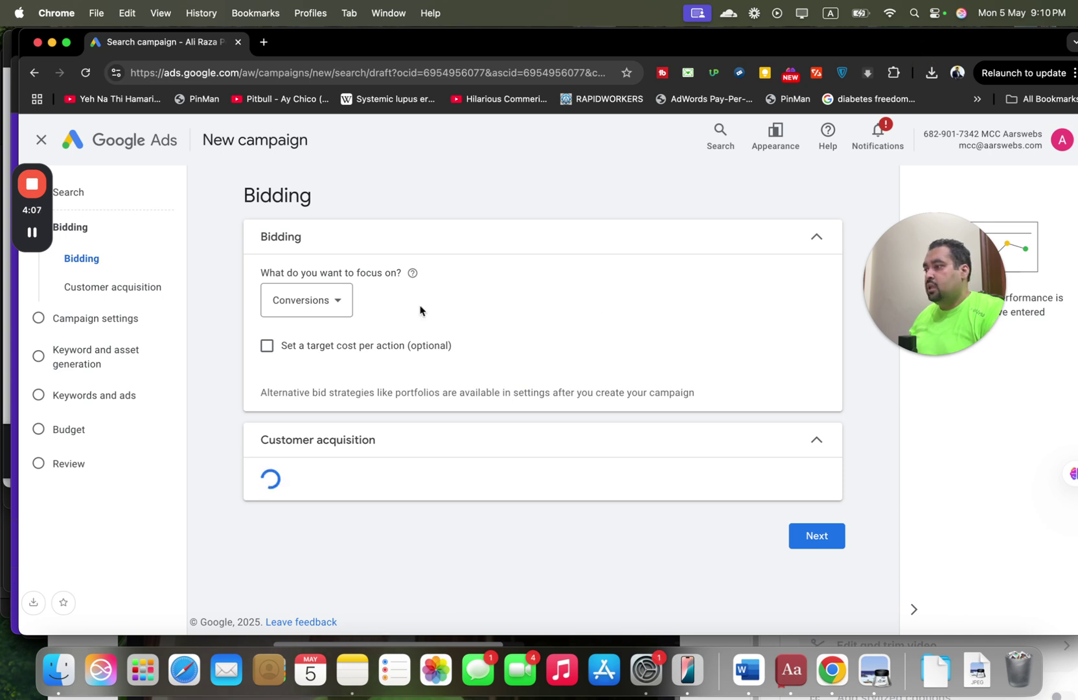
left_click(336, 317)
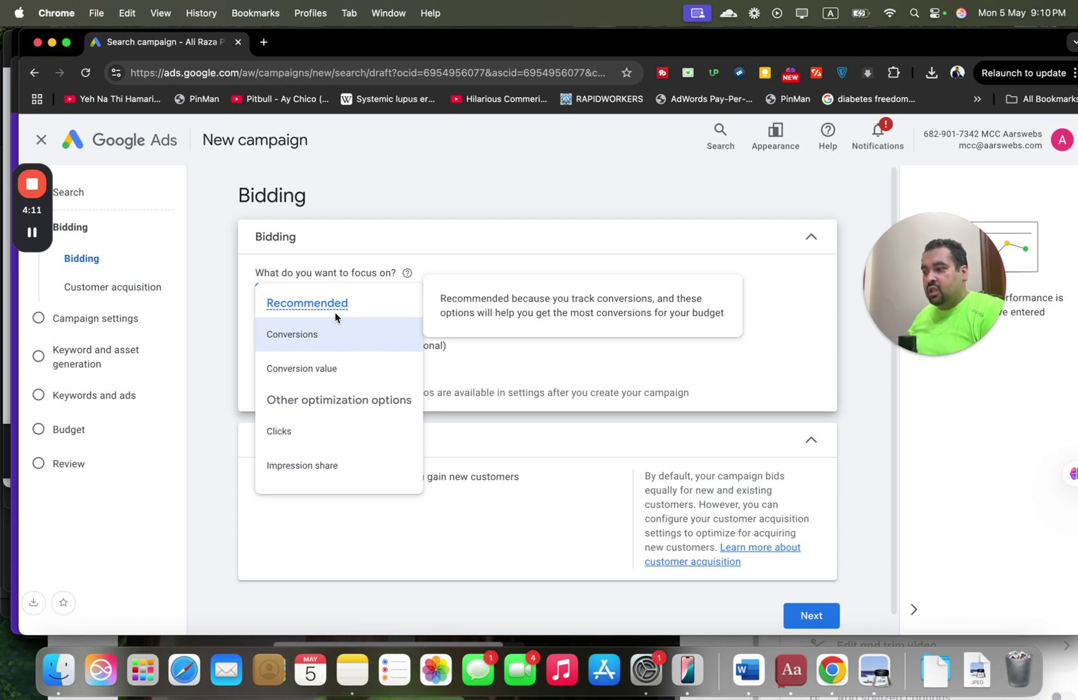
left_click(319, 425)
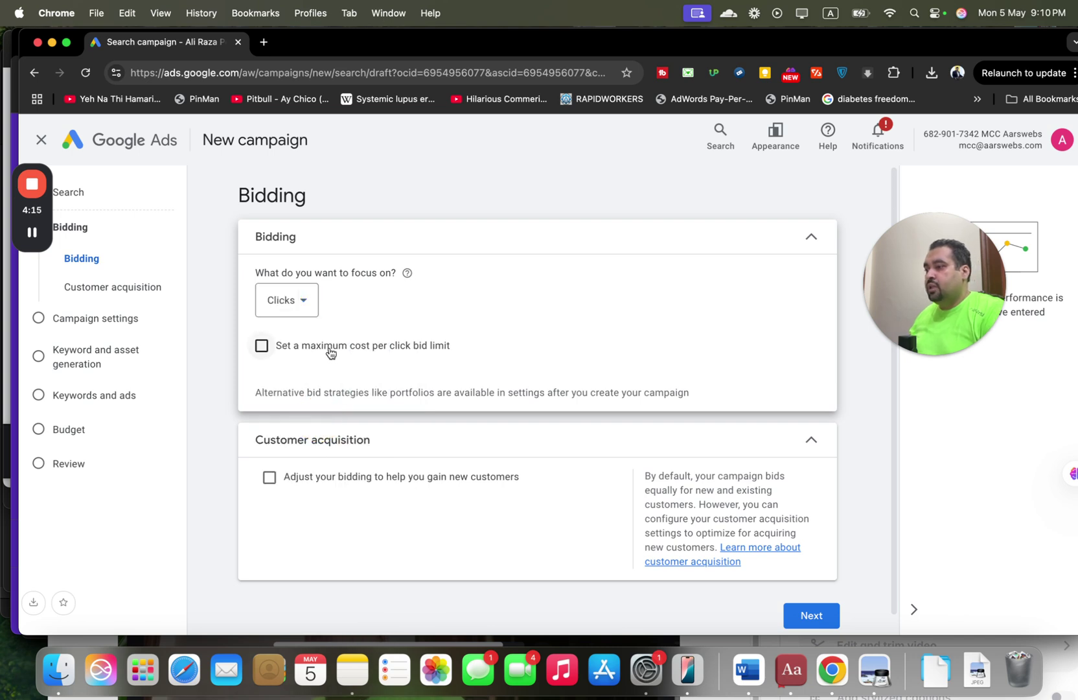
Step: Try Conversions and Impression share as the bidding focus, and switch back to Clicks
left_click(295, 317)
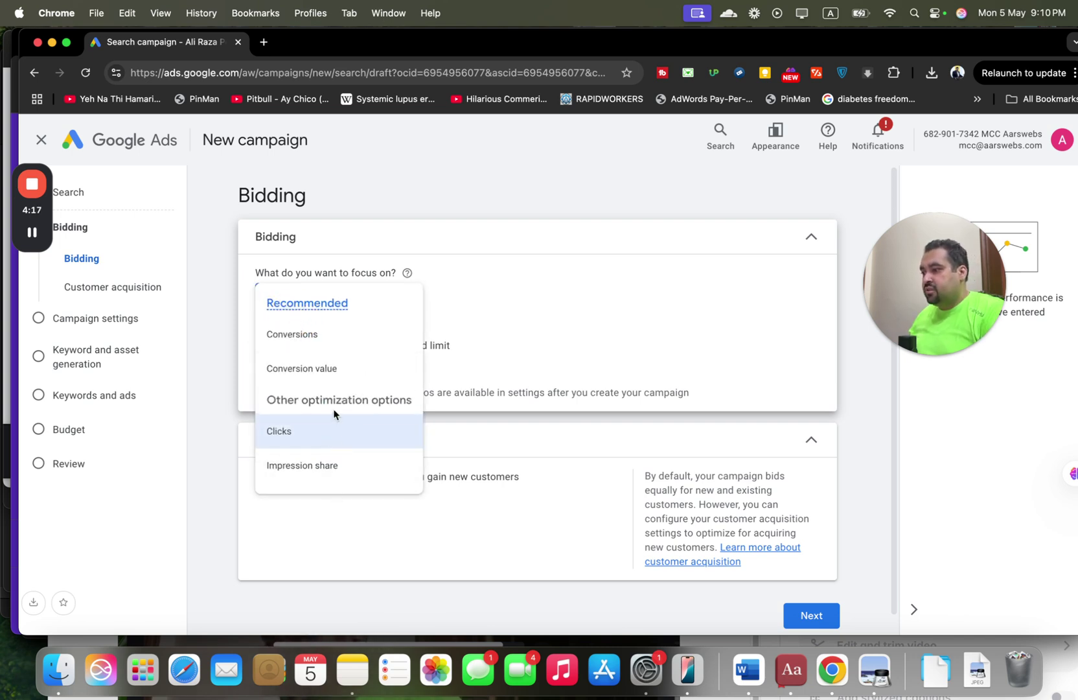
left_click(511, 333)
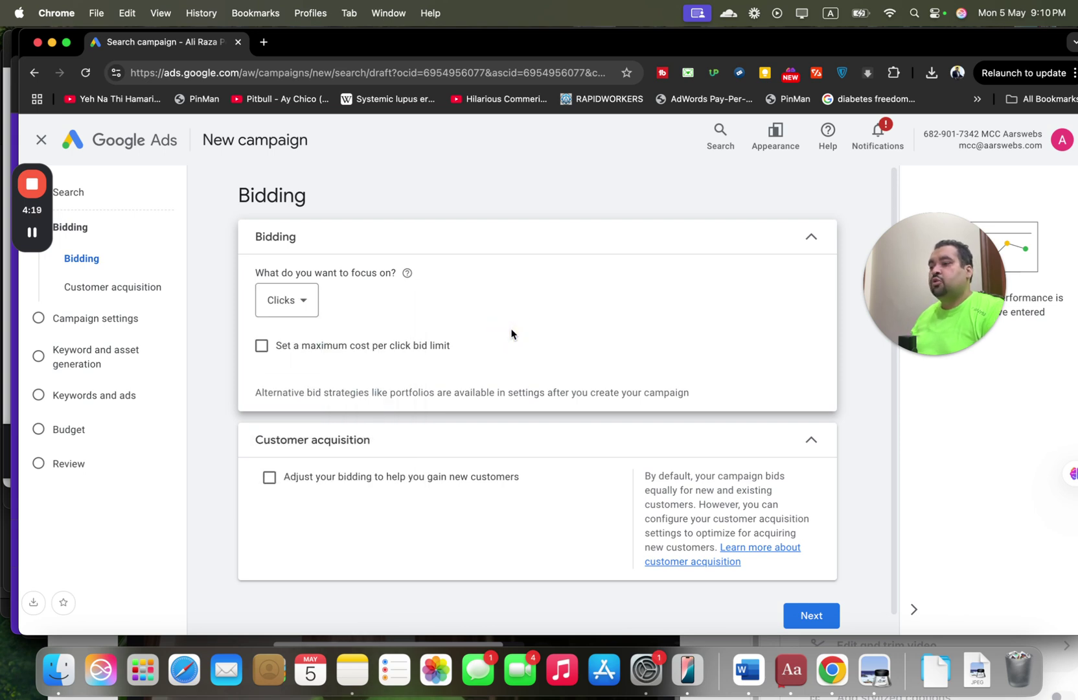
left_click(308, 312)
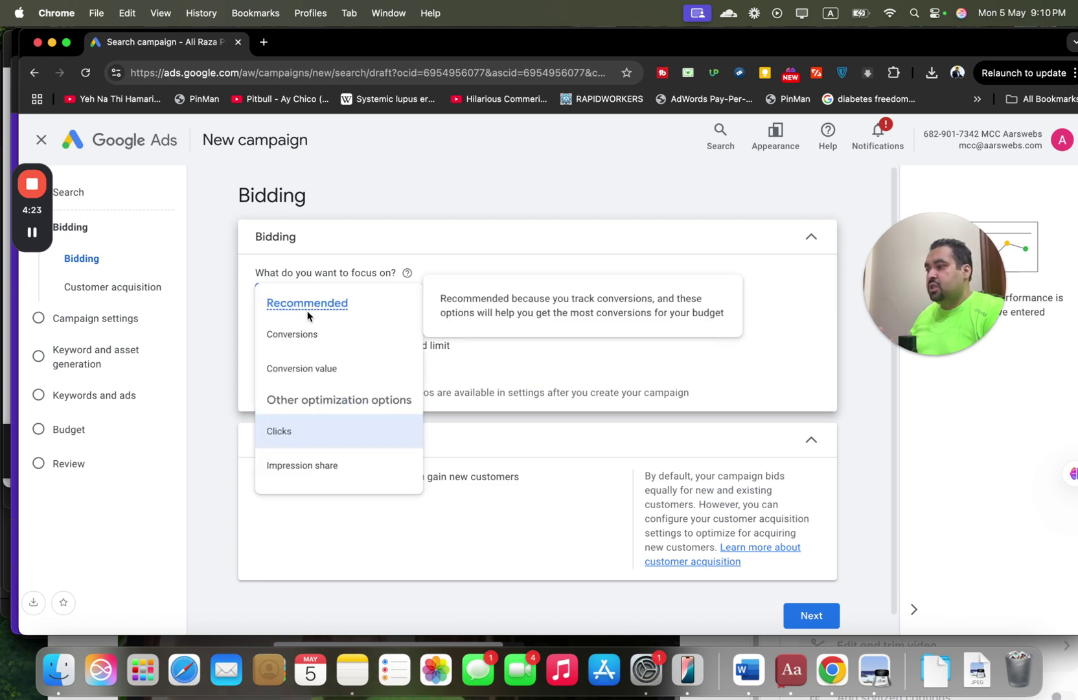
left_click(309, 353)
left_click(301, 306)
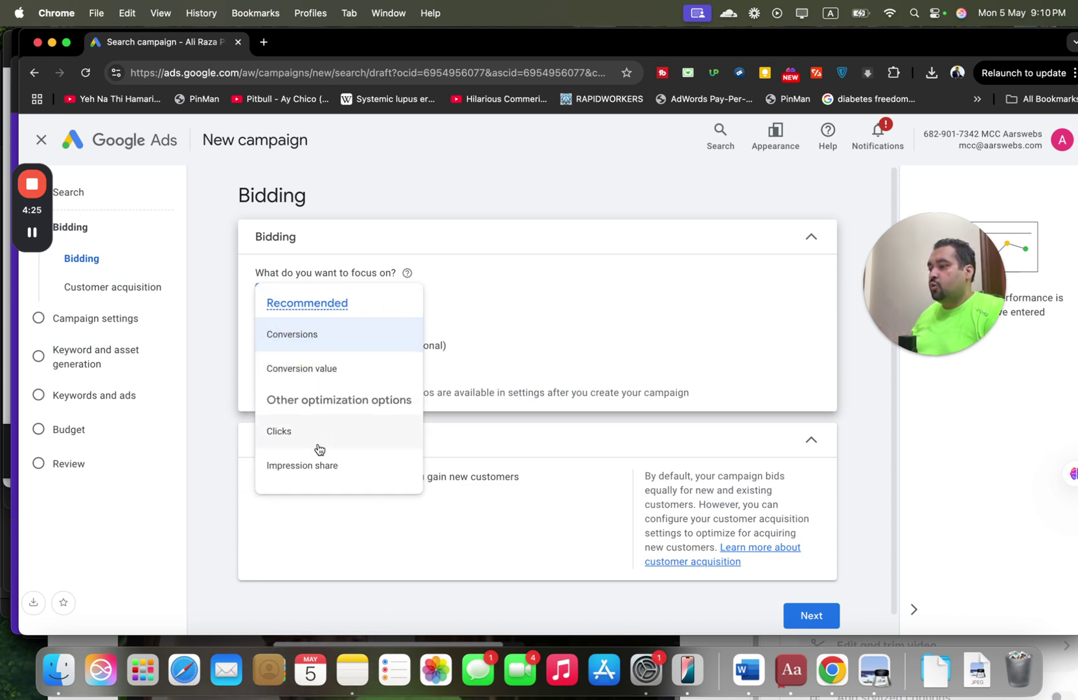
left_click(317, 469)
left_click(300, 303)
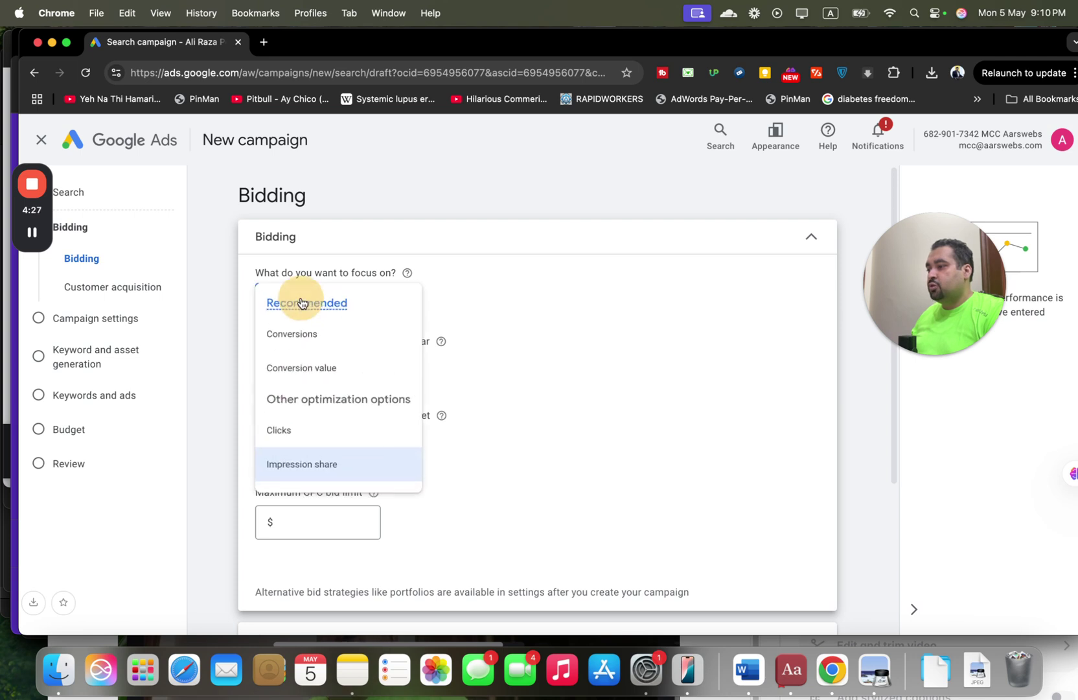
left_click(308, 439)
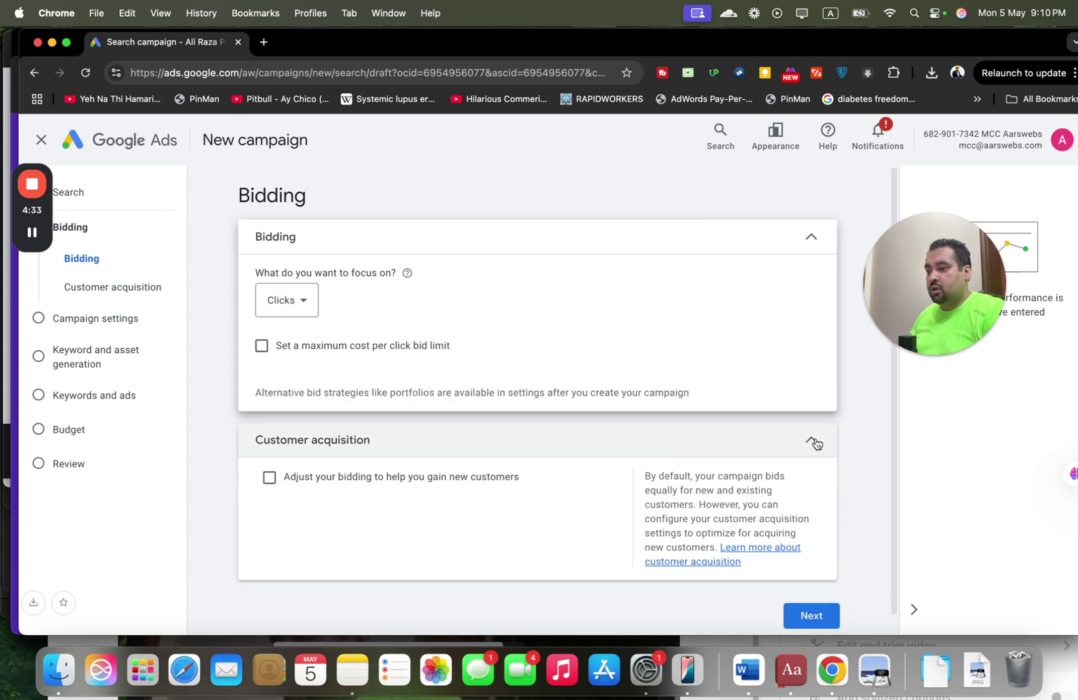
Step: Enable the maximum cost per click bid limit and set it to $3.03
left_click(409, 348)
left_click(337, 400)
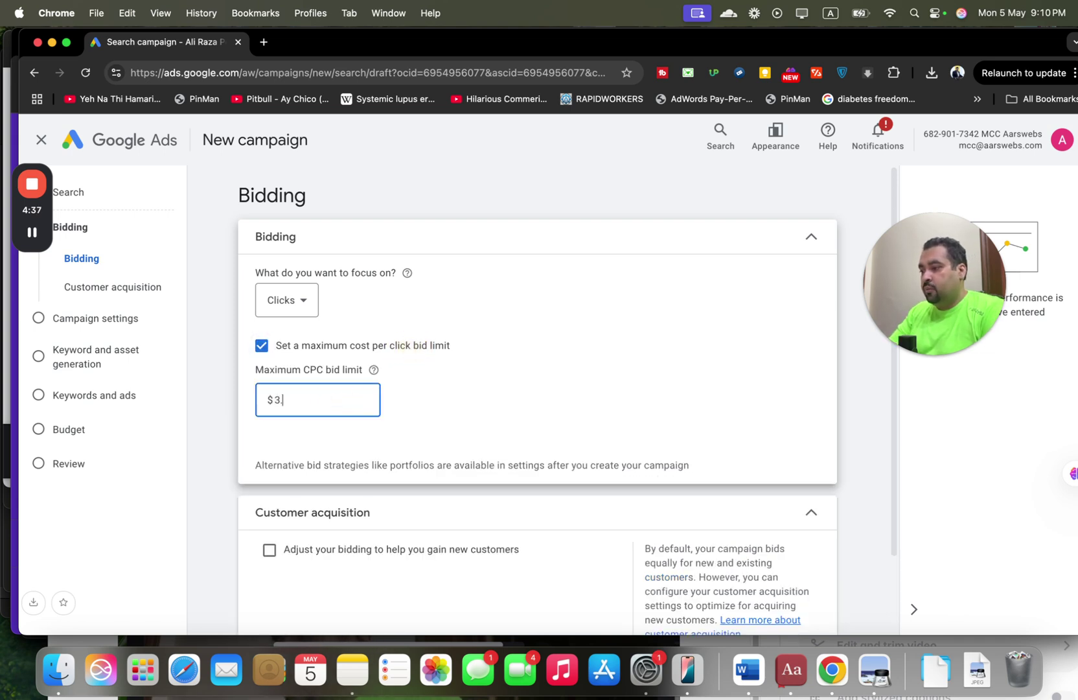
left_click(883, 485)
left_click_drag(890, 494, 881, 574)
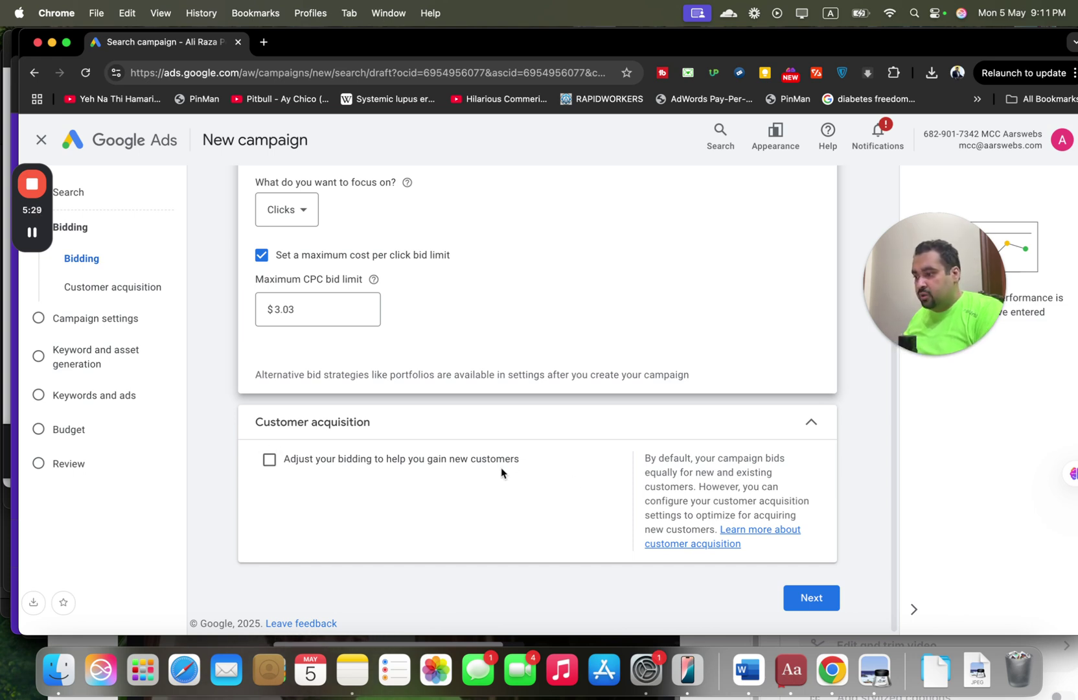
Step: Continue to the campaign settings and exclude both the Google Search Partners Network and the Google Display Network
left_click(818, 606)
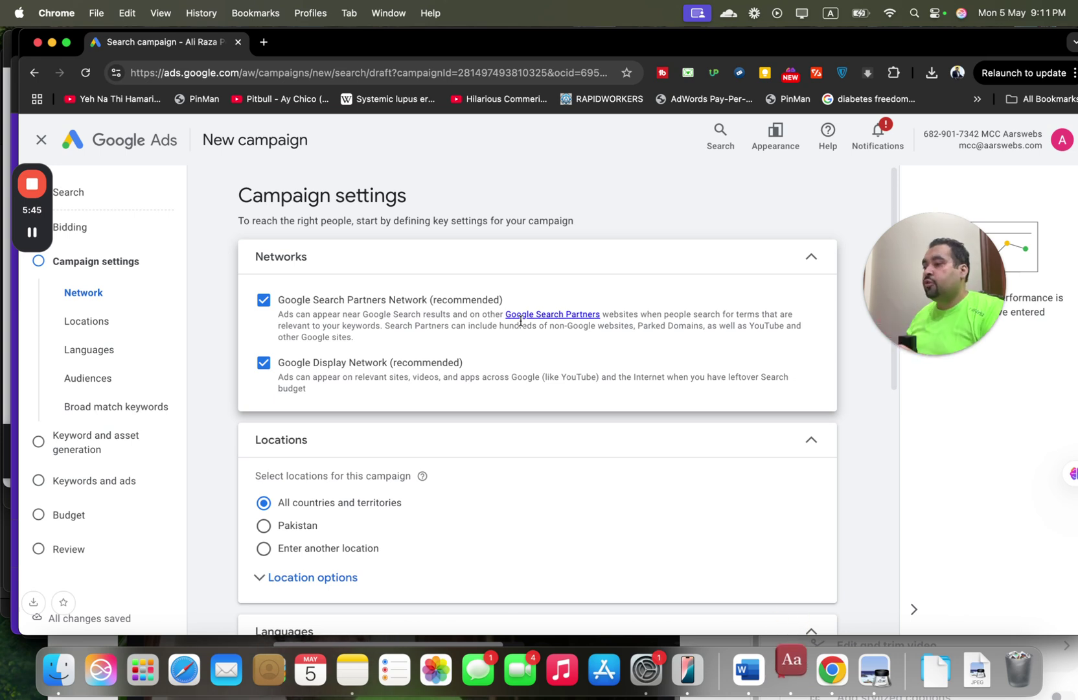
left_click(263, 301)
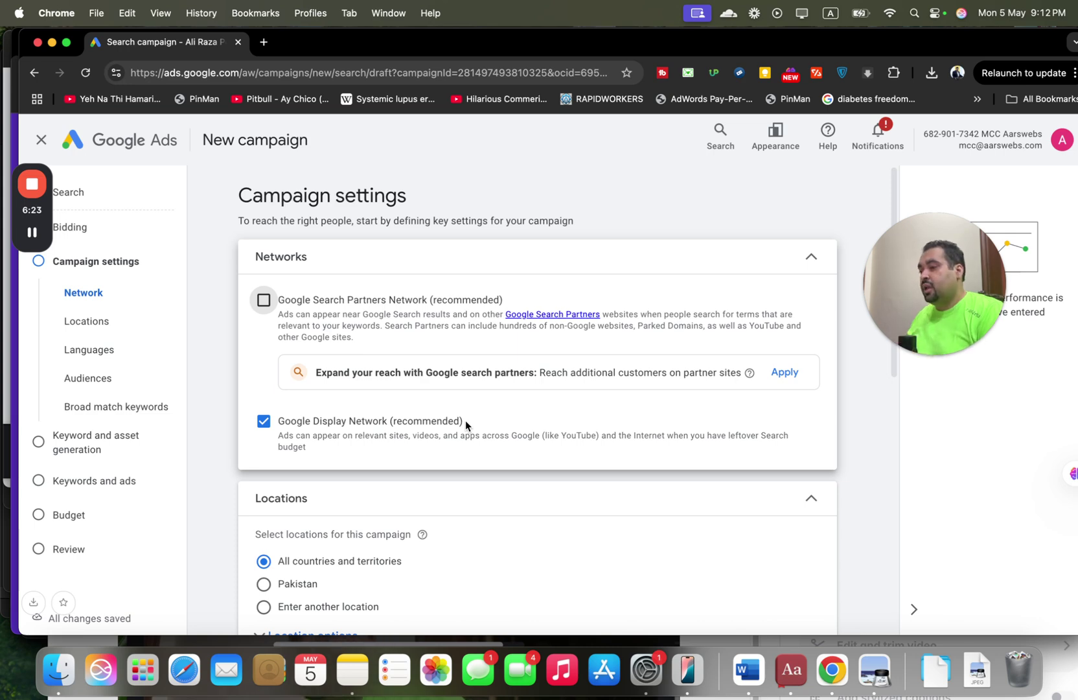
left_click(279, 422)
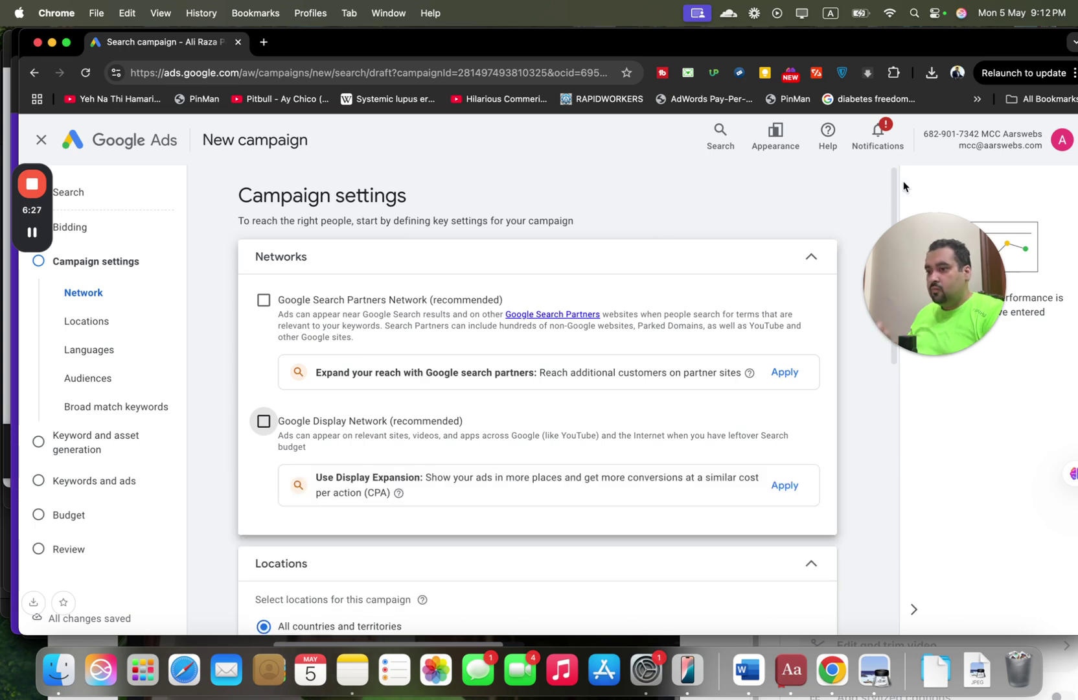
Step: Target another location by searching for new york and including the nearby Southern United States, with the location options expanded
left_click_drag(893, 183, 877, 282)
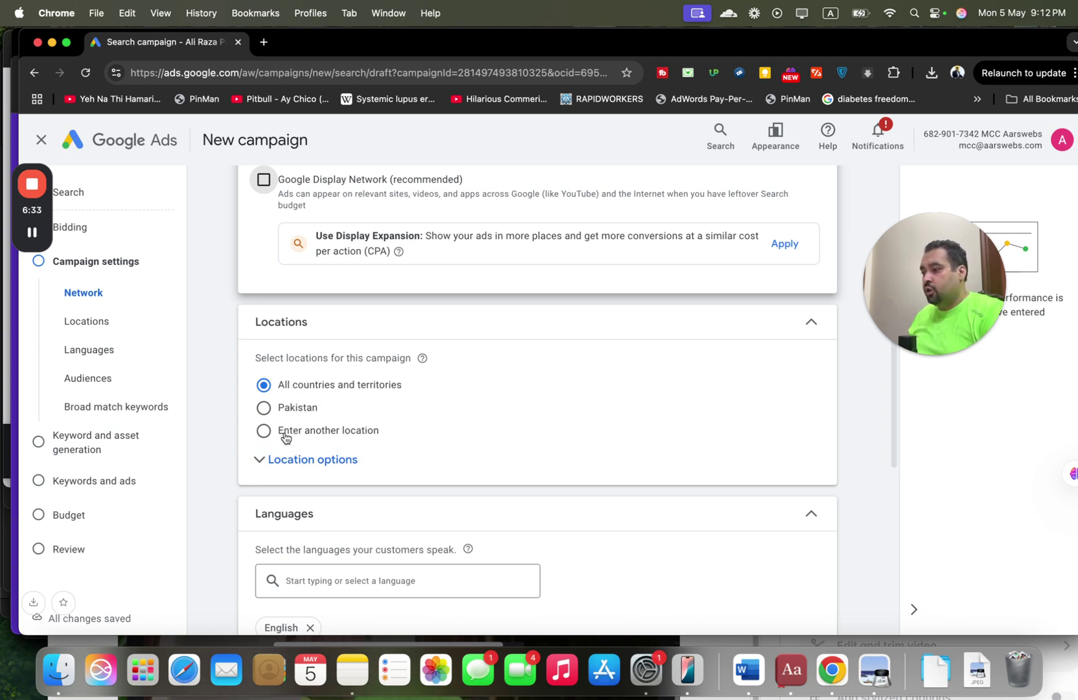
left_click(262, 463)
left_click(264, 430)
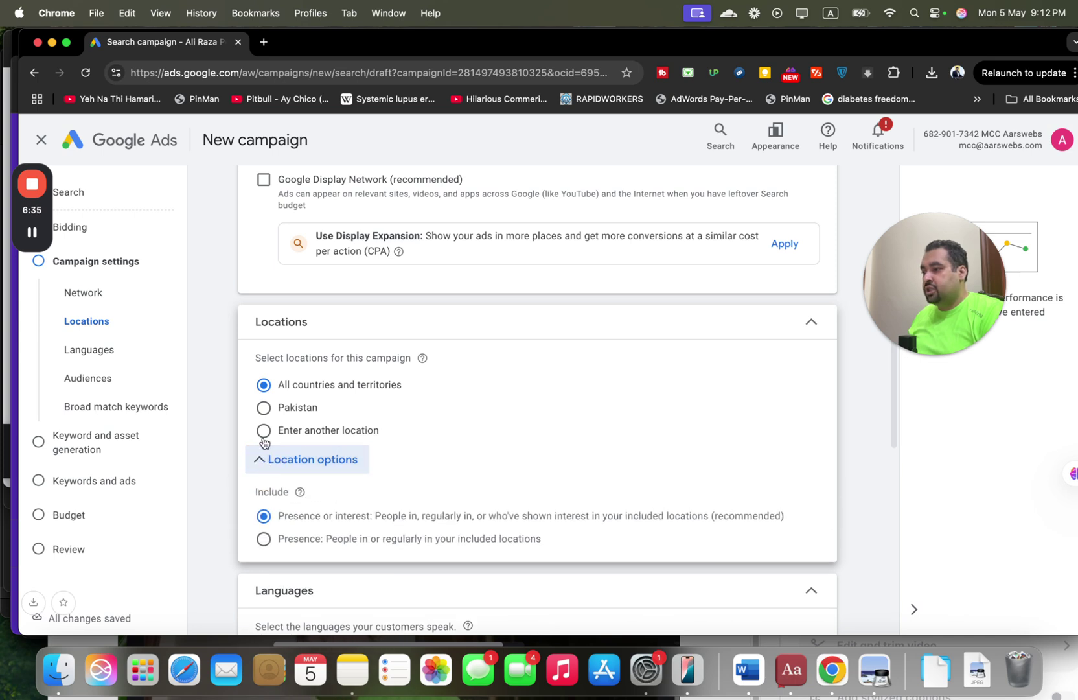
left_click(348, 475)
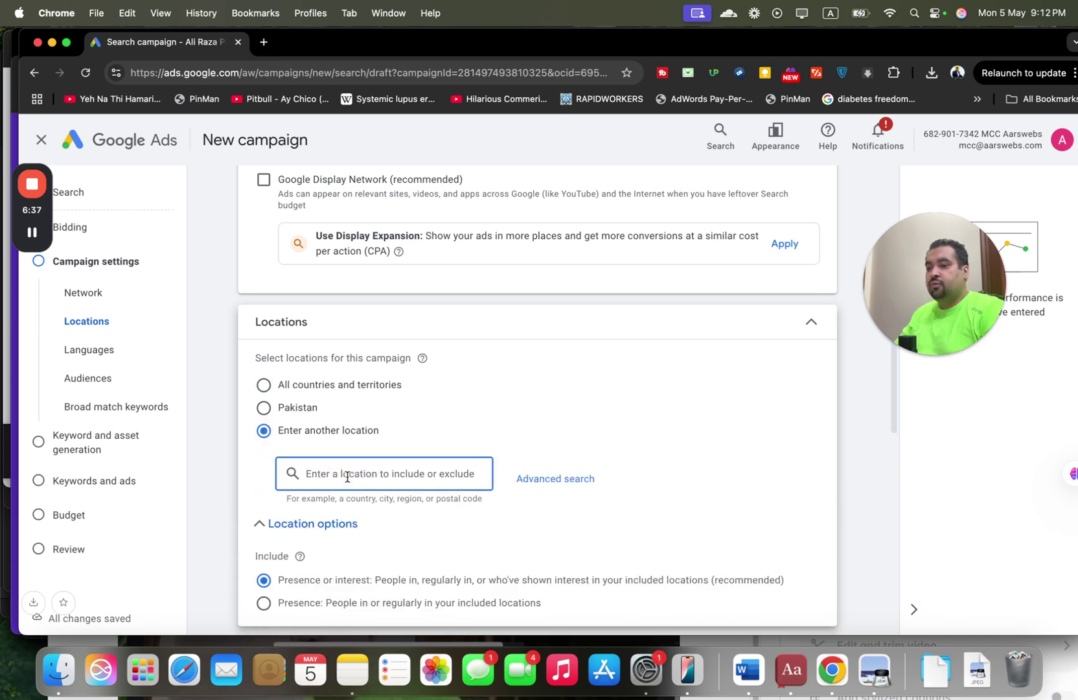
type("new")
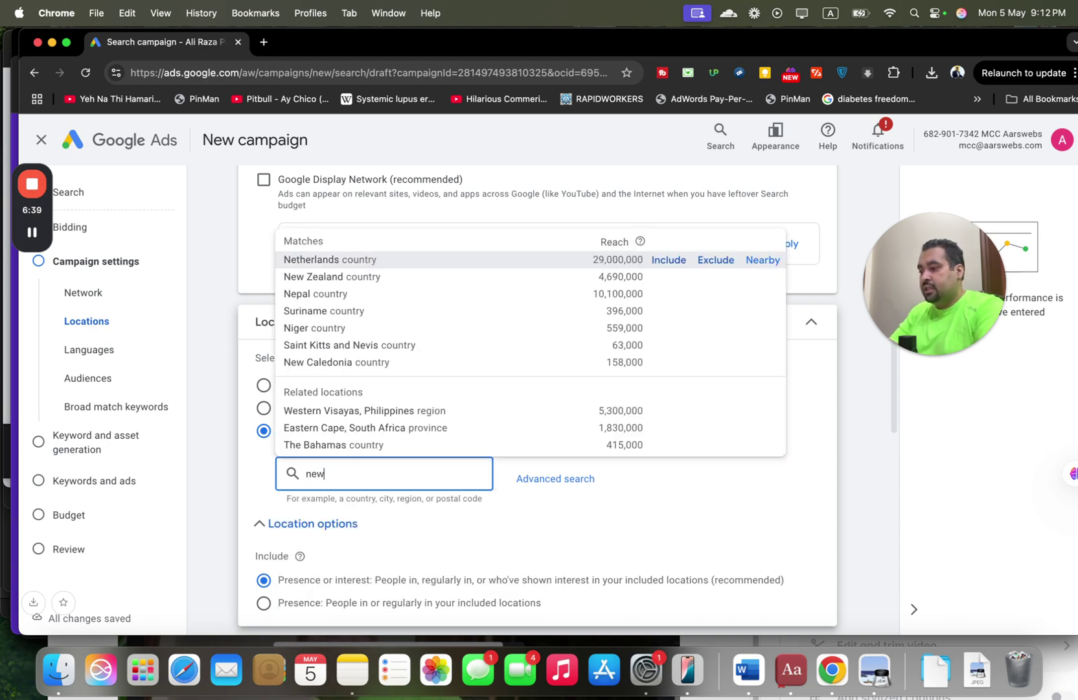
type(" york")
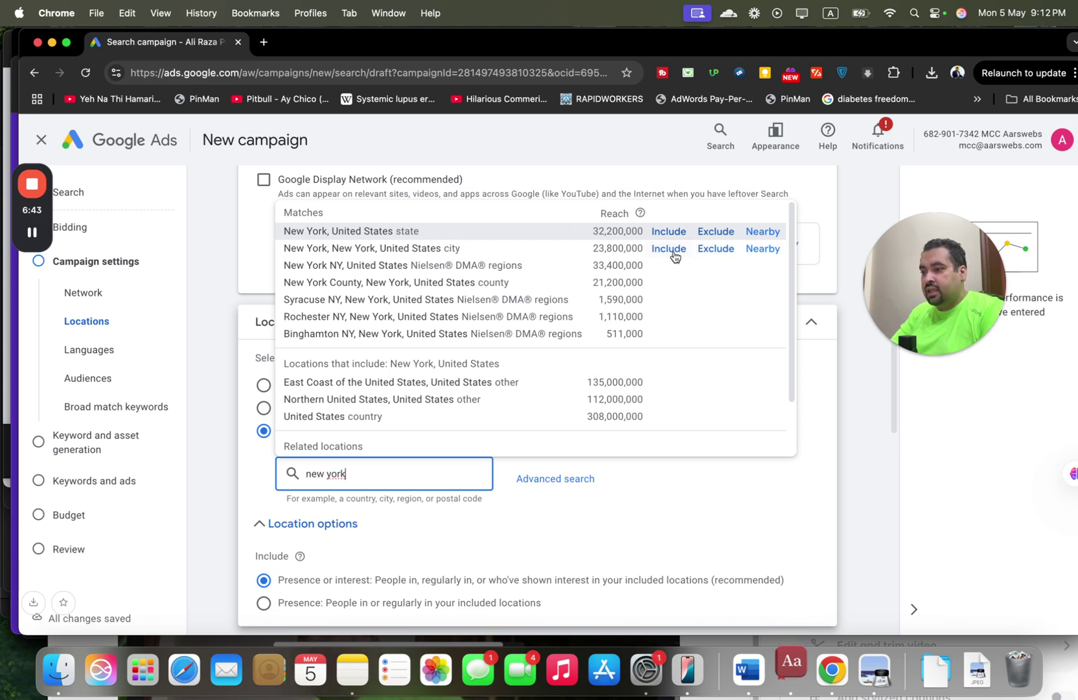
left_click(747, 233)
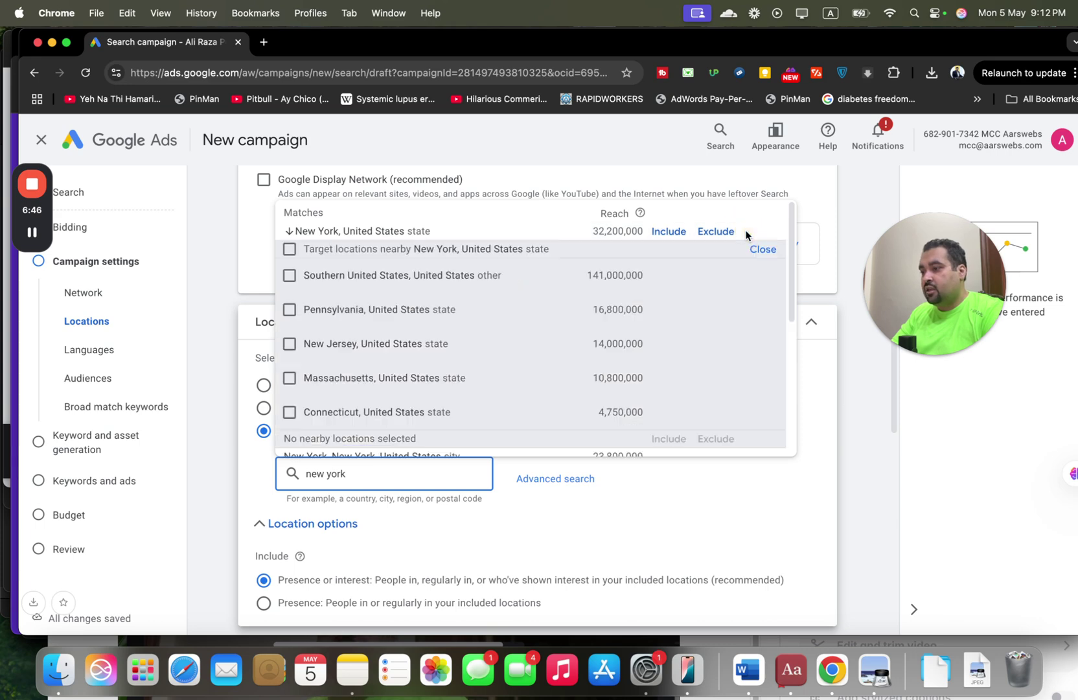
left_click(463, 282)
left_click(669, 439)
Step: Use the advanced location search to include a 20 mi radius around Kansas City, MO, USA
left_click_drag(890, 400, 889, 450)
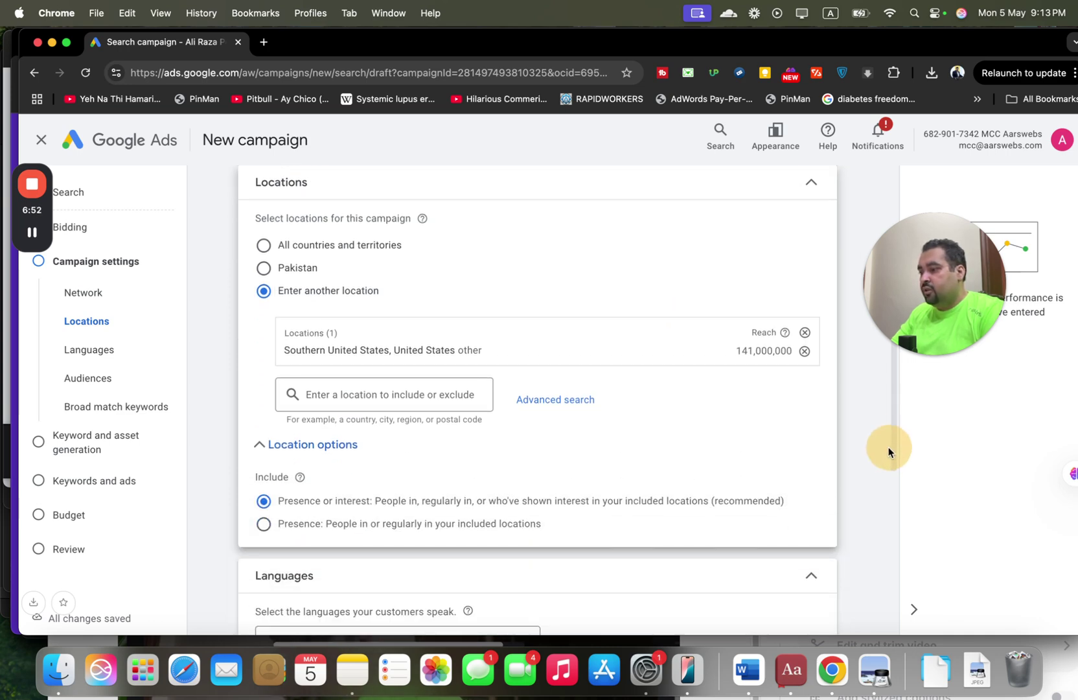
left_click(543, 407)
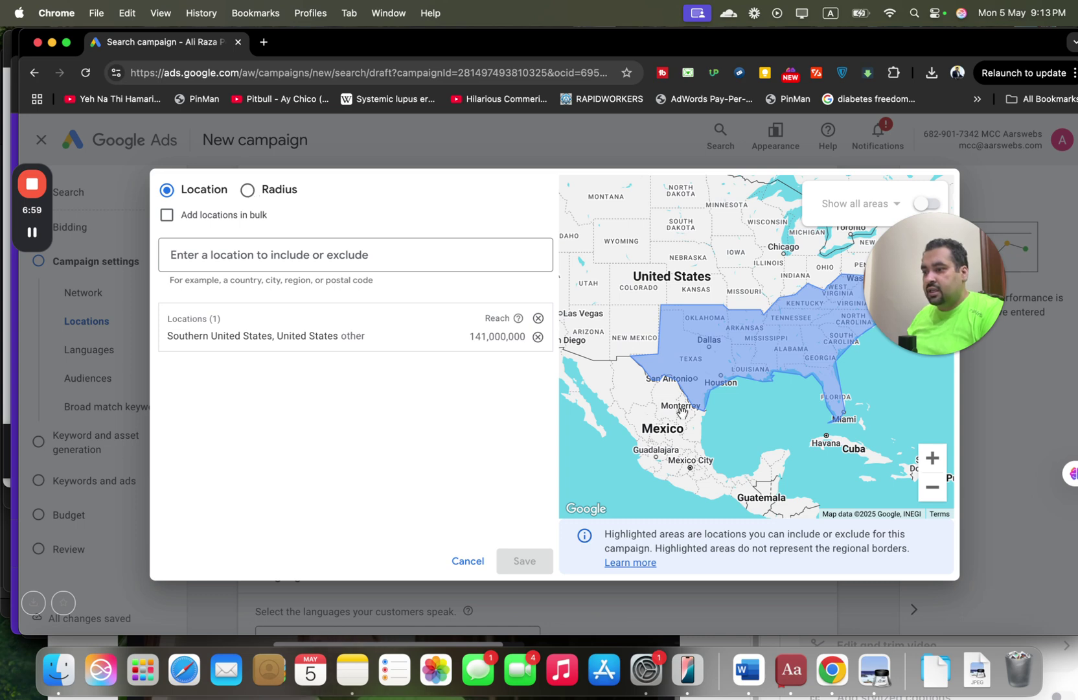
left_click(247, 190)
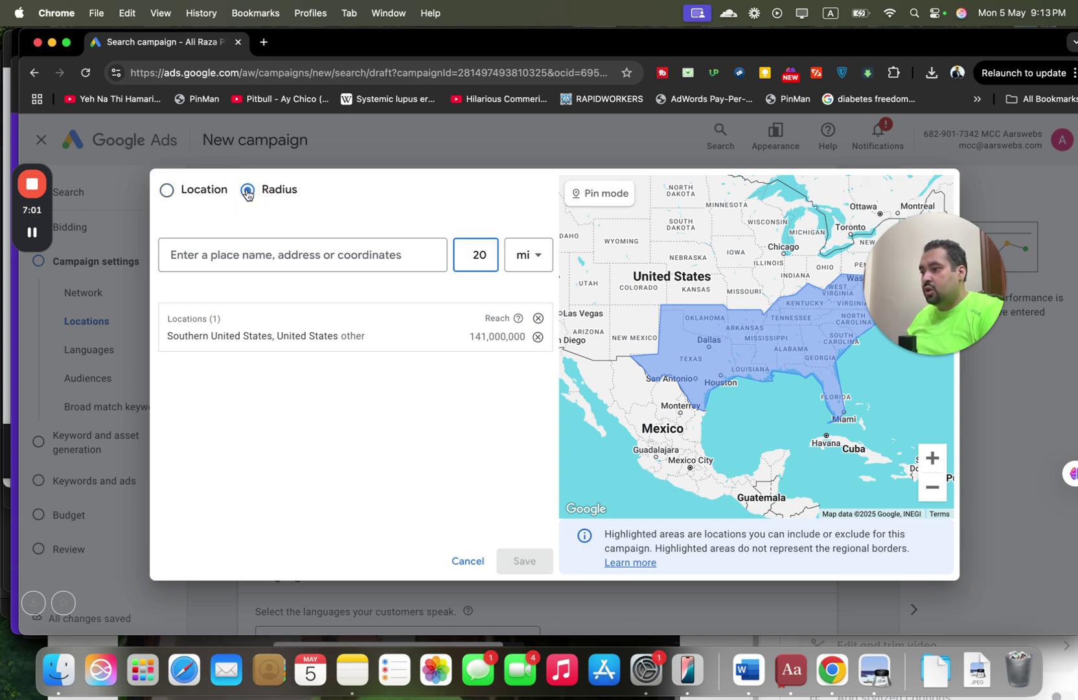
left_click(317, 246)
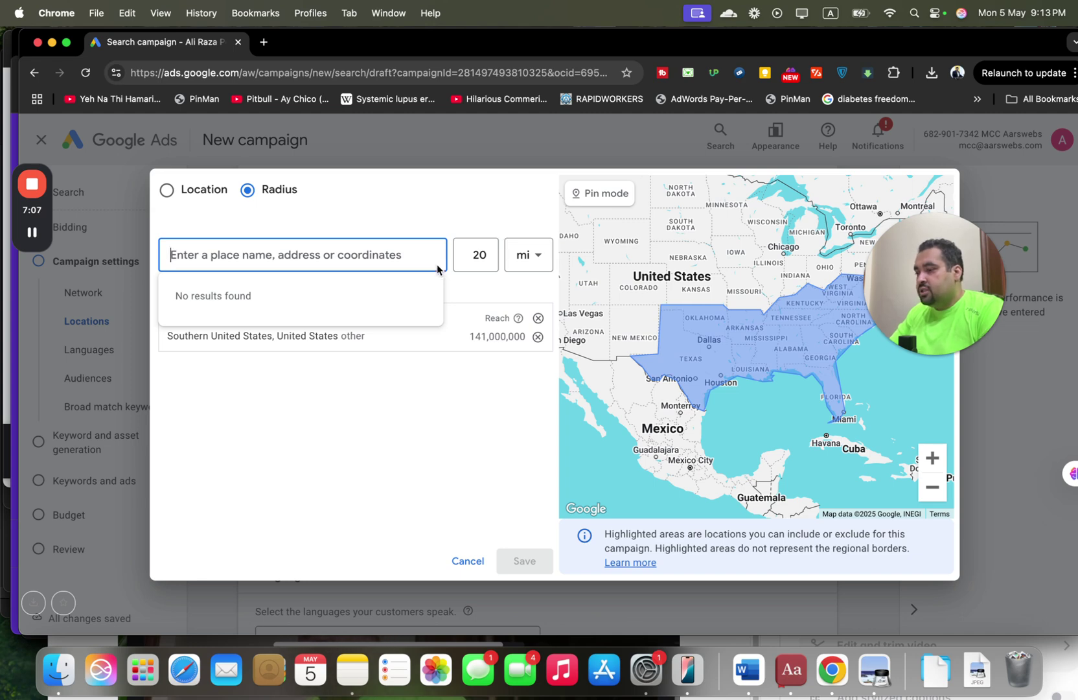
type("Kansa")
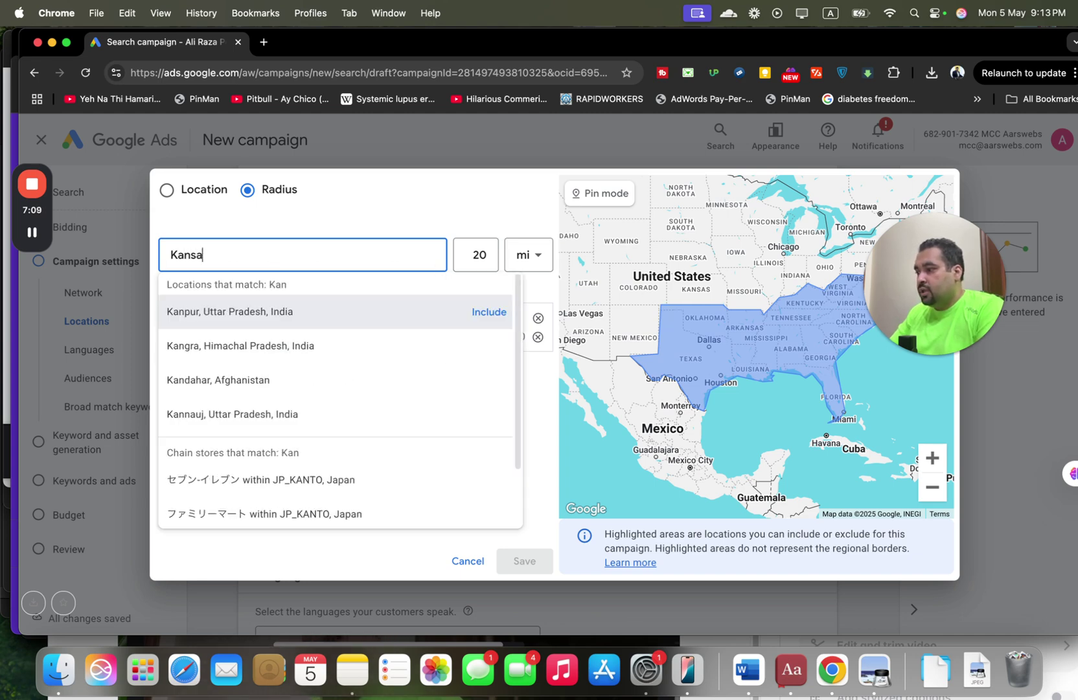
left_click(496, 312)
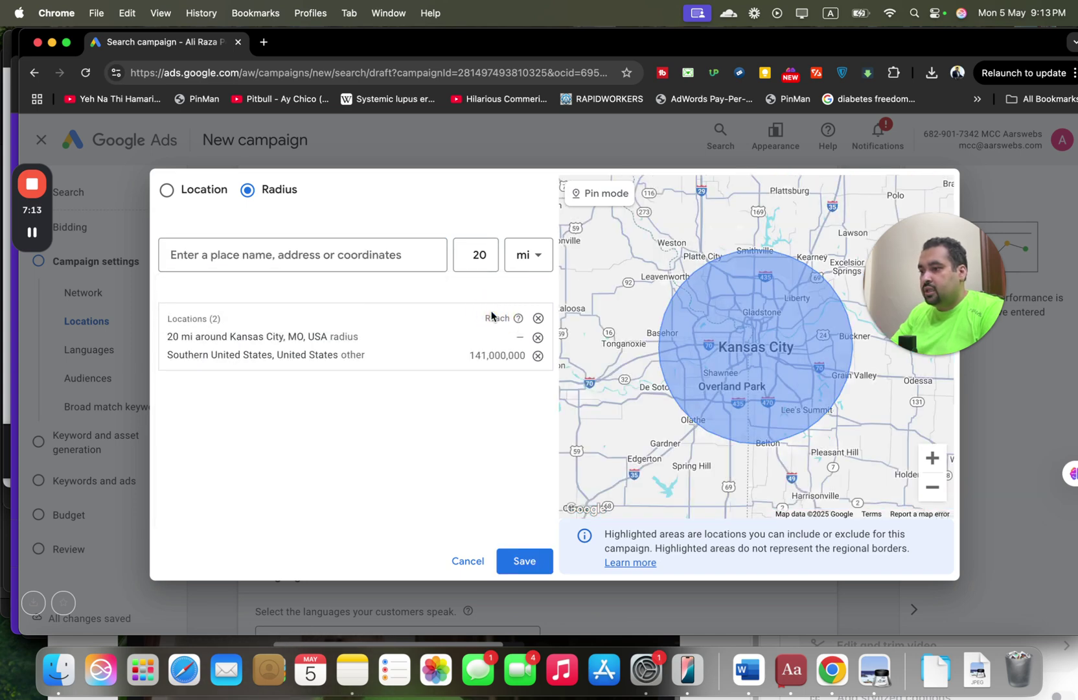
Step: Change the radius value to 10 mi in the advanced location search and save the targeted locations
left_click(478, 255)
key("BackSpace")
type("1")
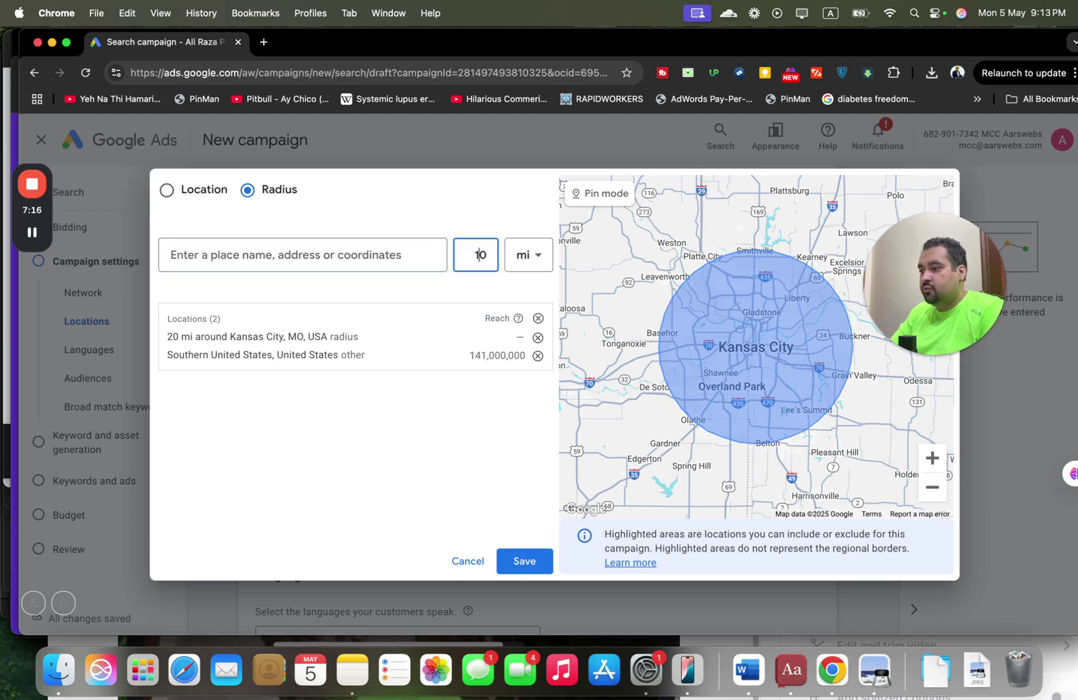
left_click(526, 561)
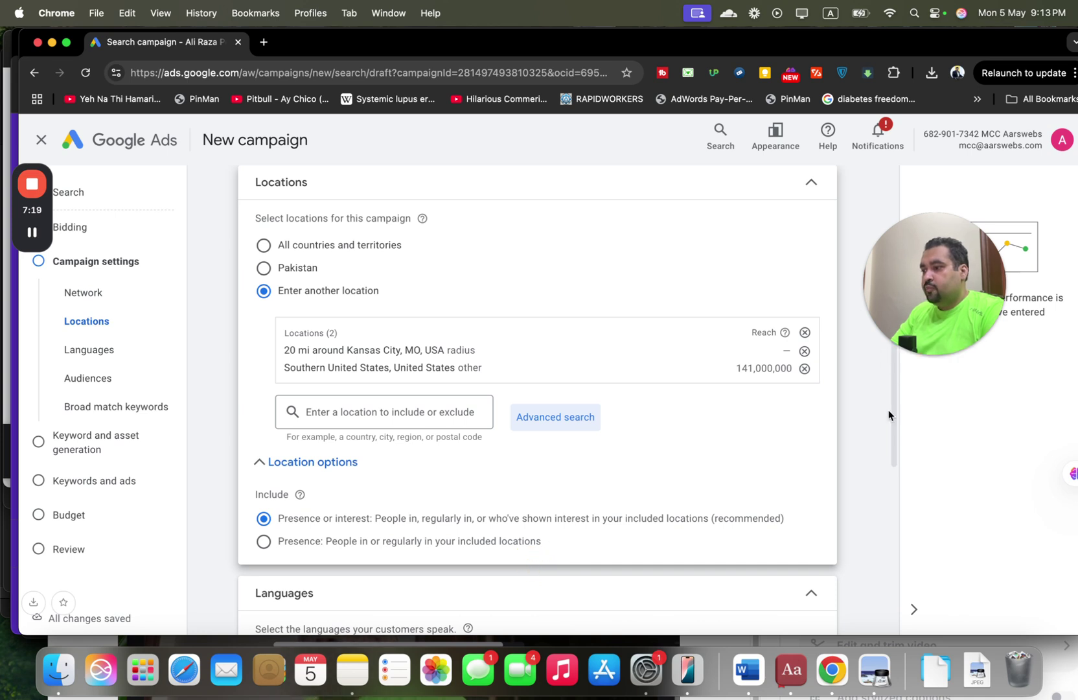
Step: Limit location targeting to Presence: People in or regularly in your included locations
left_click_drag(892, 420, 893, 457)
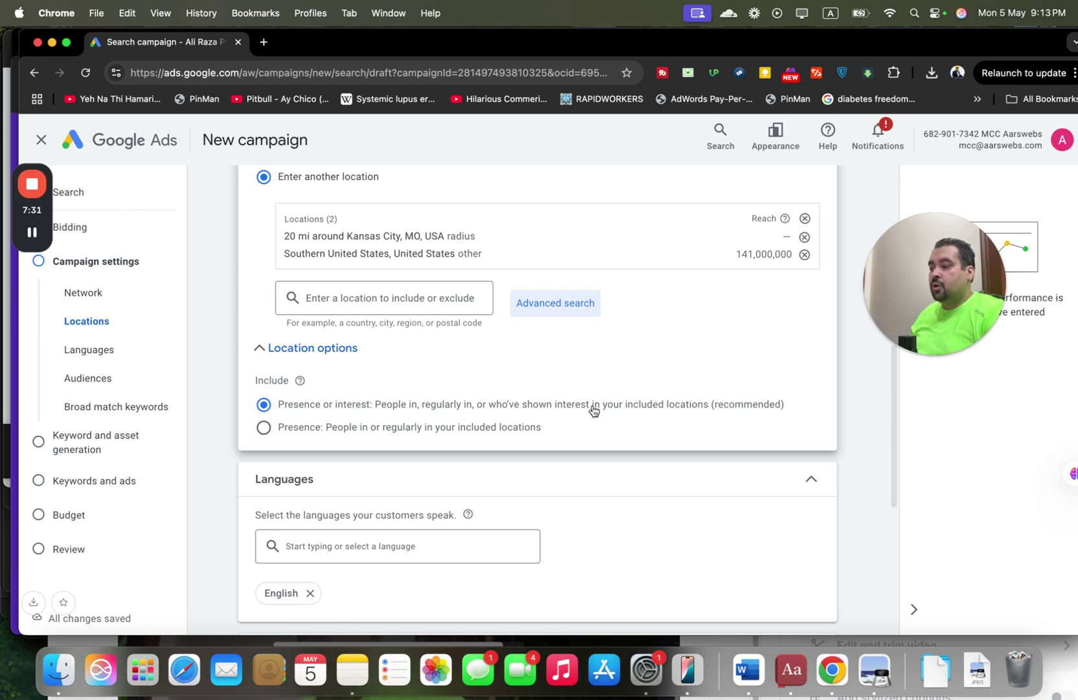
left_click(262, 428)
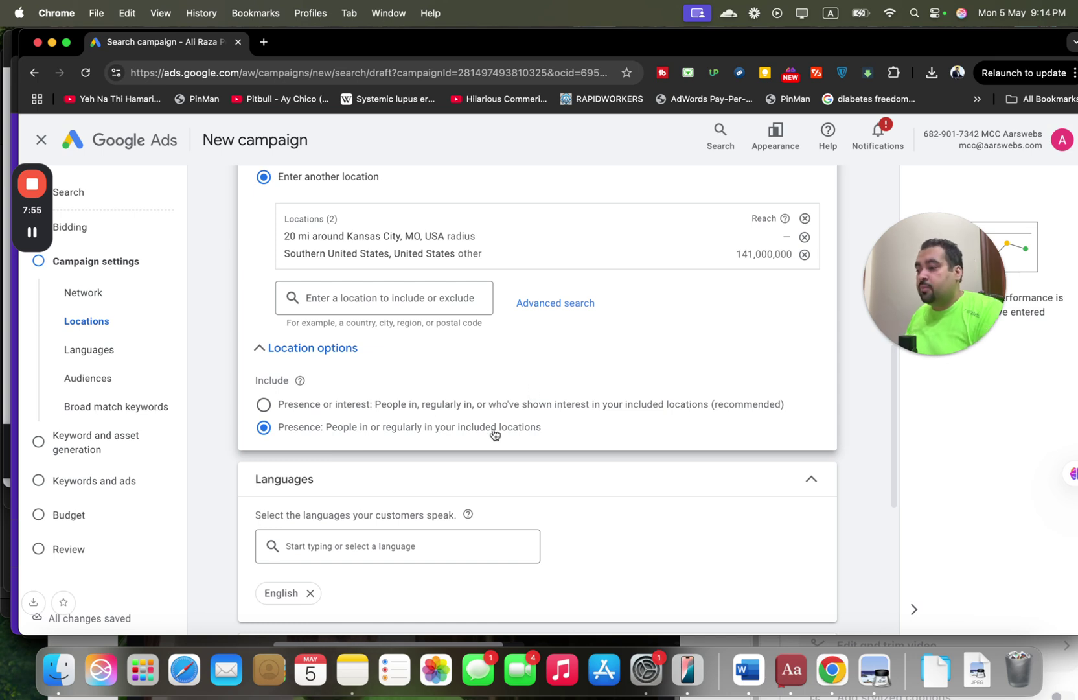
Step: Look through the available customer languages without changing the English selection
left_click_drag(893, 466, 871, 528)
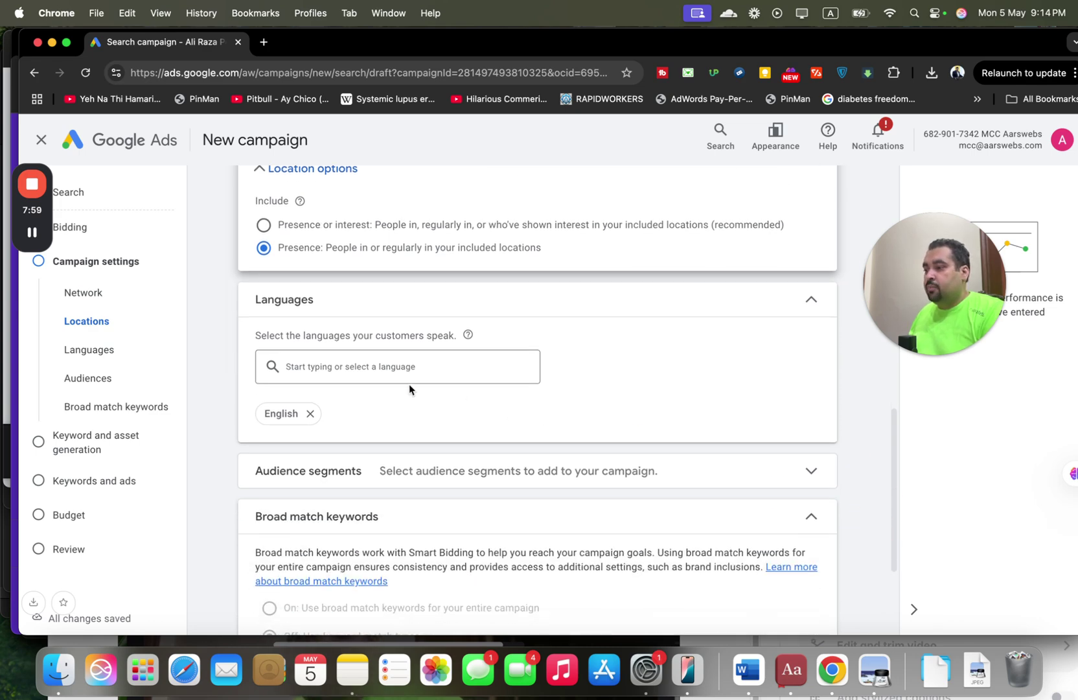
left_click(409, 366)
scroll(426, 372, "down", 2)
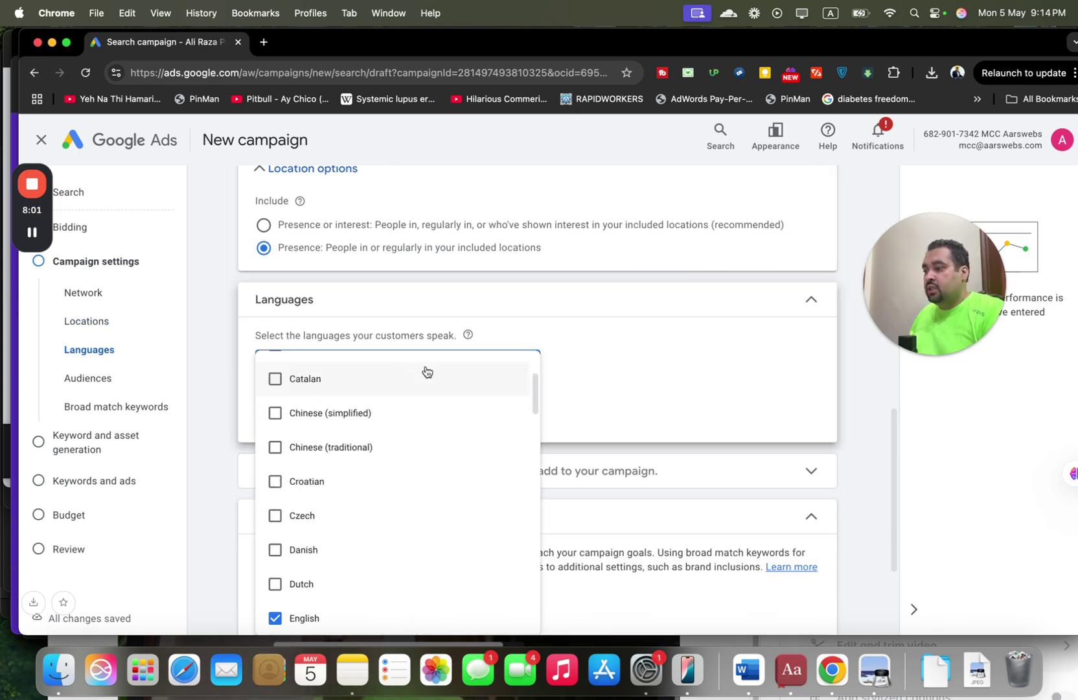
left_click(615, 379)
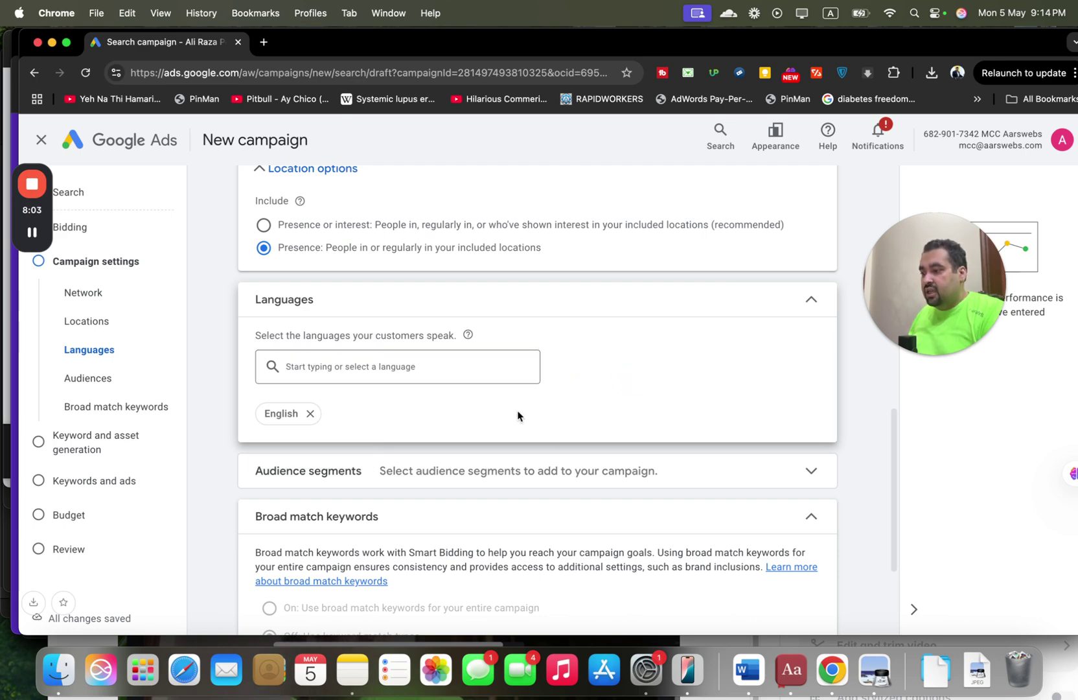
Step: Expand the audience segments section and search the segments for marketing
left_click(611, 476)
scroll(895, 515, "down", 5)
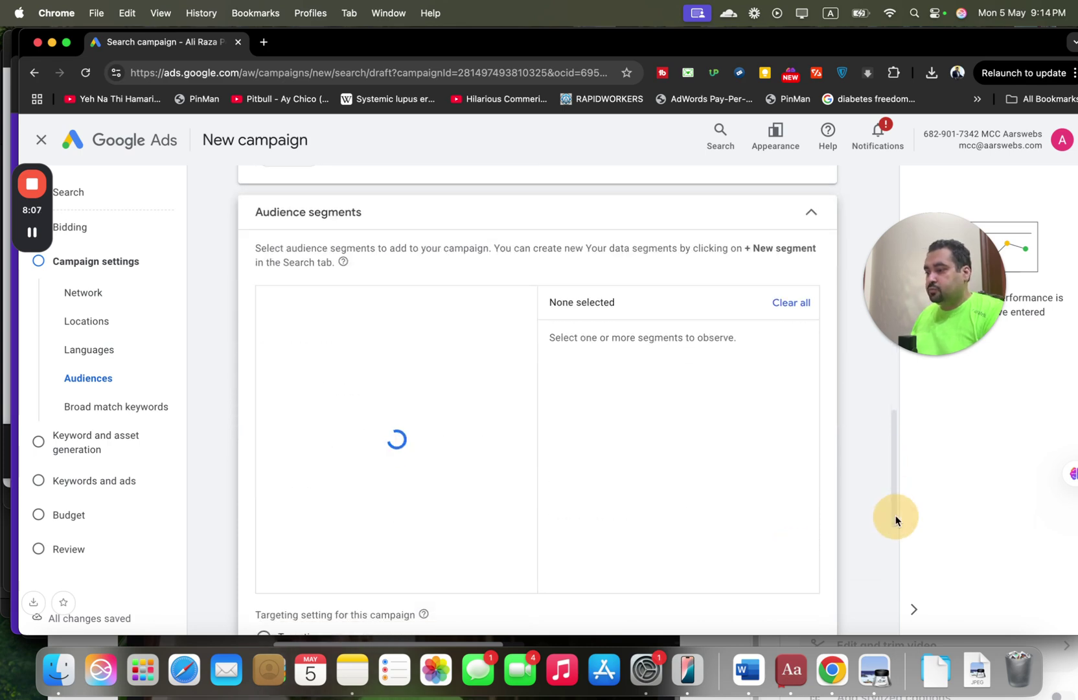
scroll(894, 532, "down", 3)
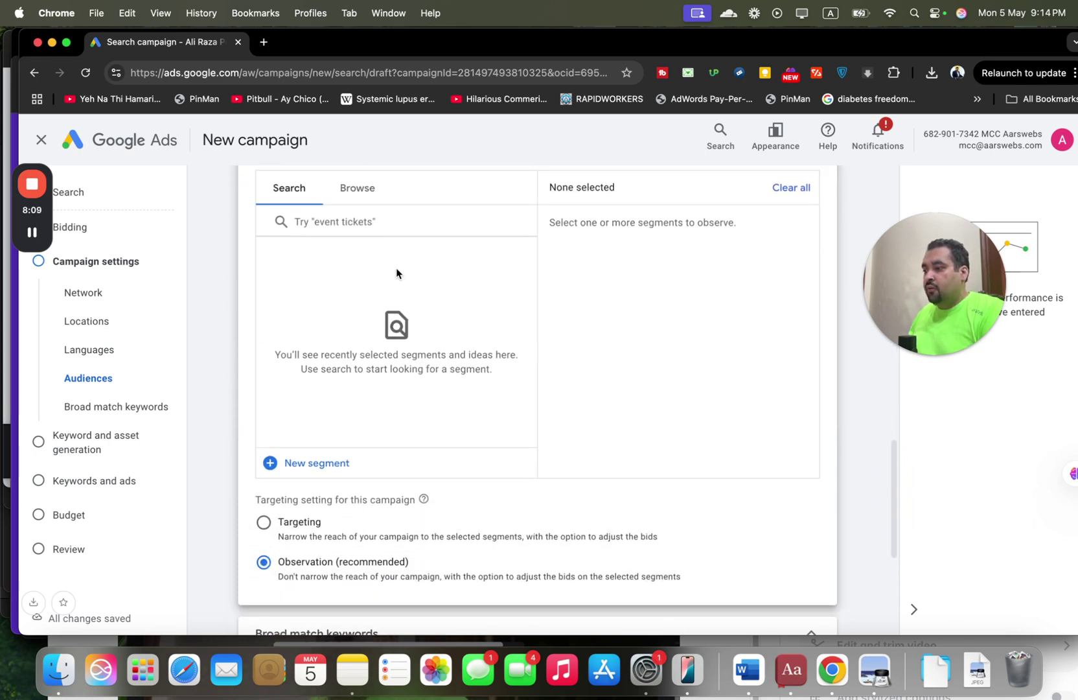
left_click(337, 221)
type("ma")
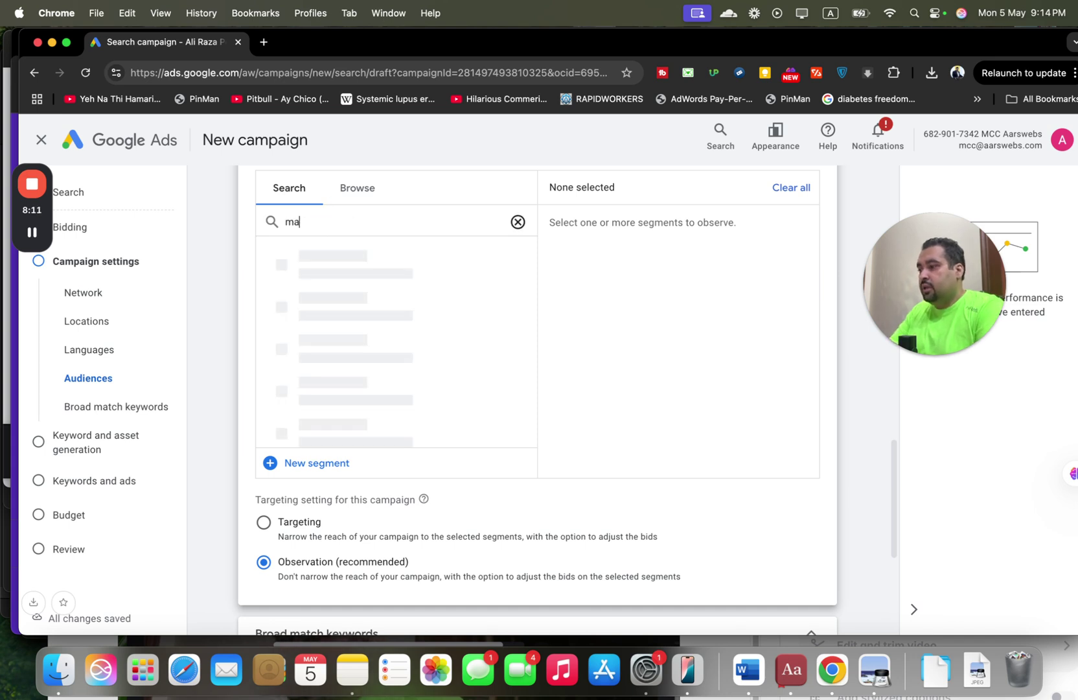
type("rketing")
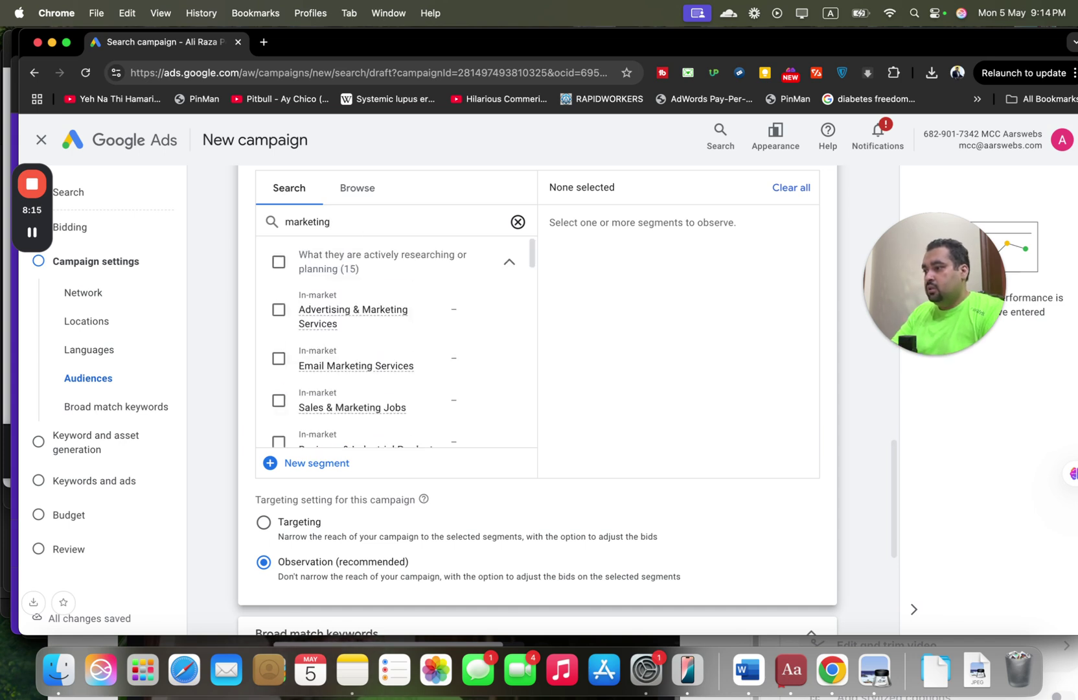
Step: Add the in-market segments Advertising & Marketing Services, Sales & Marketing Jobs, CRM Solutions, and SEO & SEM Services to the campaign
left_click(279, 311)
scroll(530, 258, "down", 3)
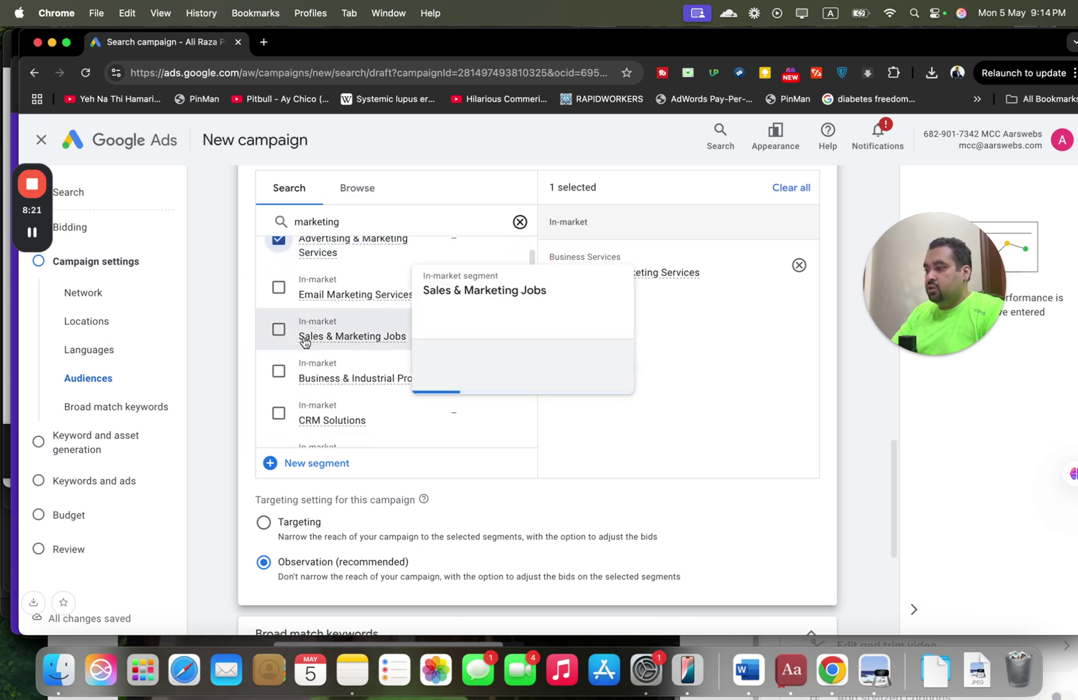
left_click(279, 329)
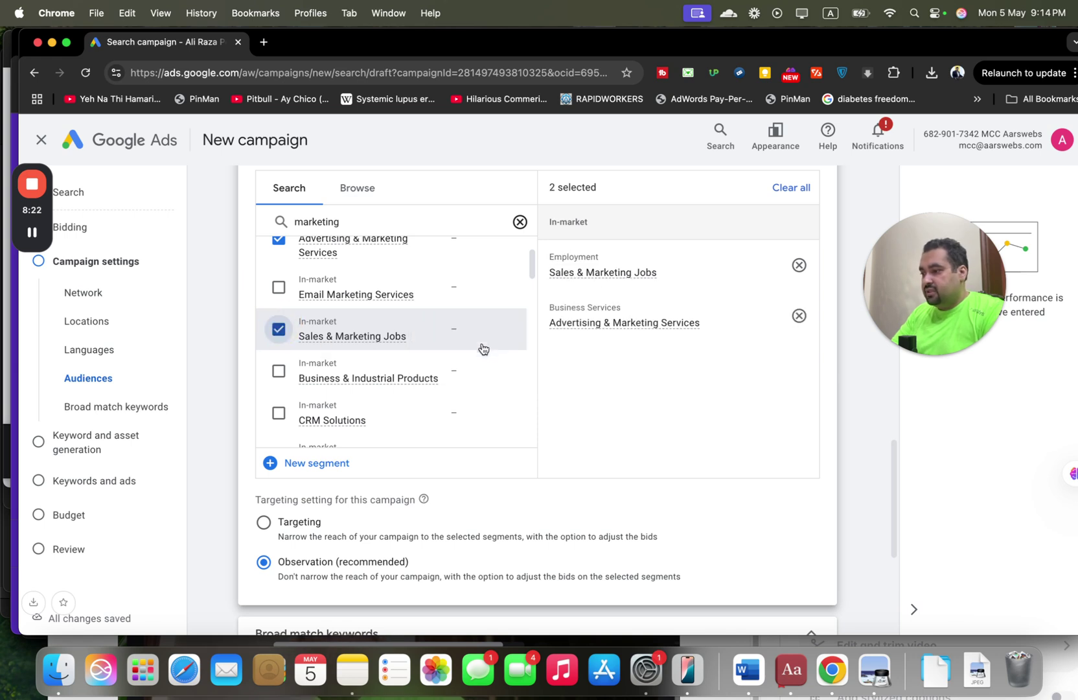
left_click(279, 413)
left_click_drag(530, 262, 534, 294)
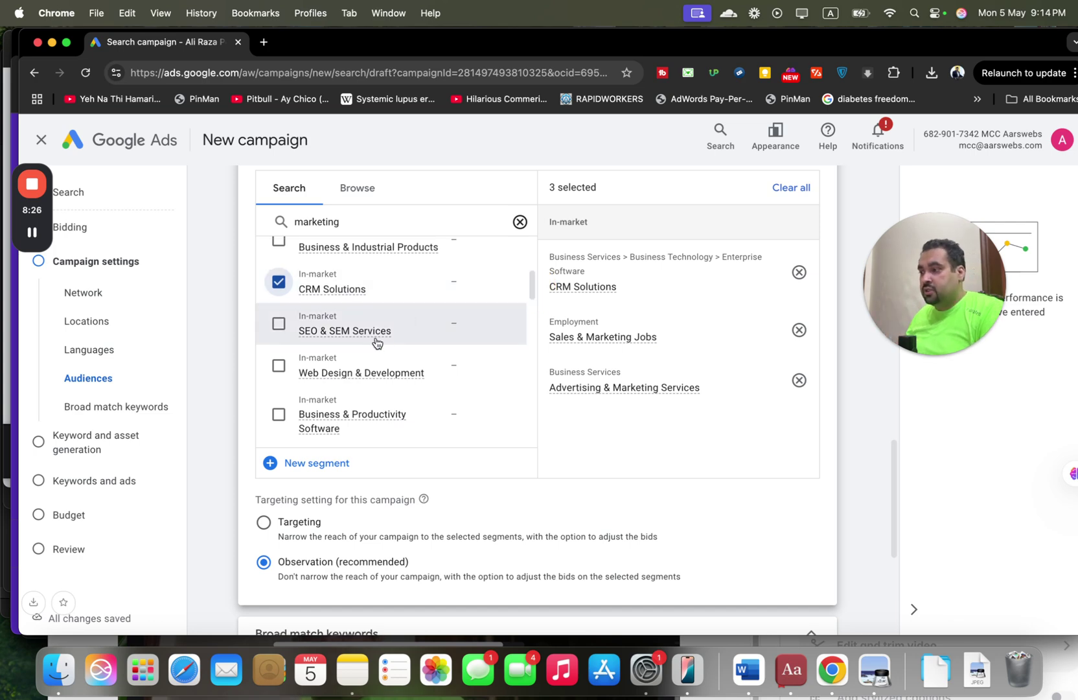
left_click(281, 324)
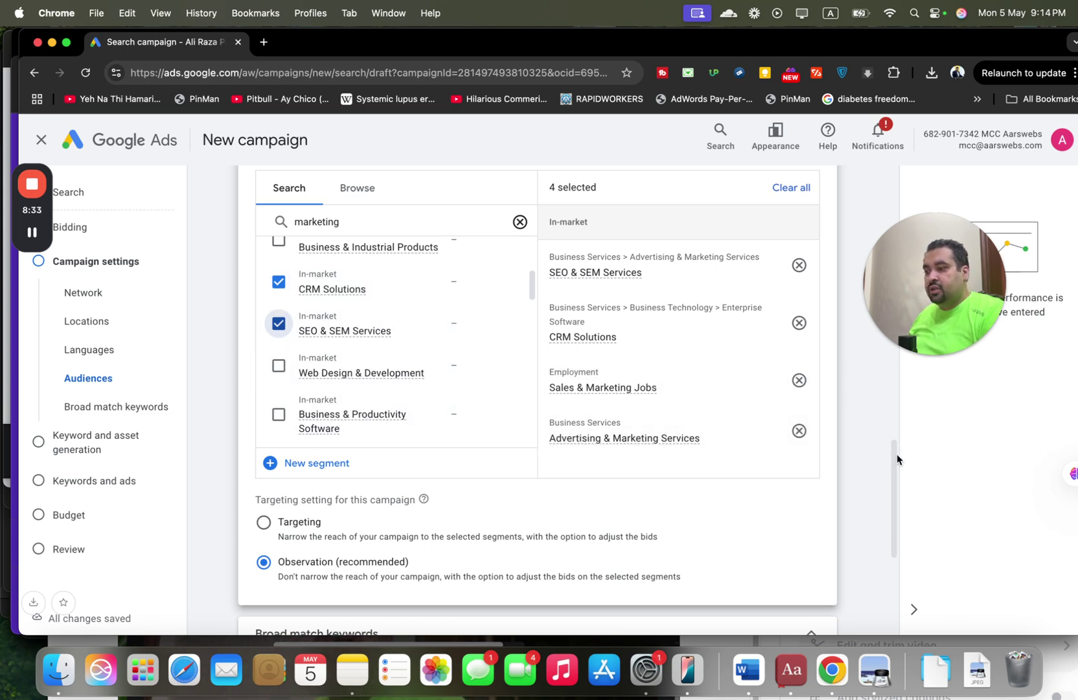
Step: Show the additional campaign settings below the broad match keywords and open the ad rotation options
left_click_drag(897, 458, 889, 505)
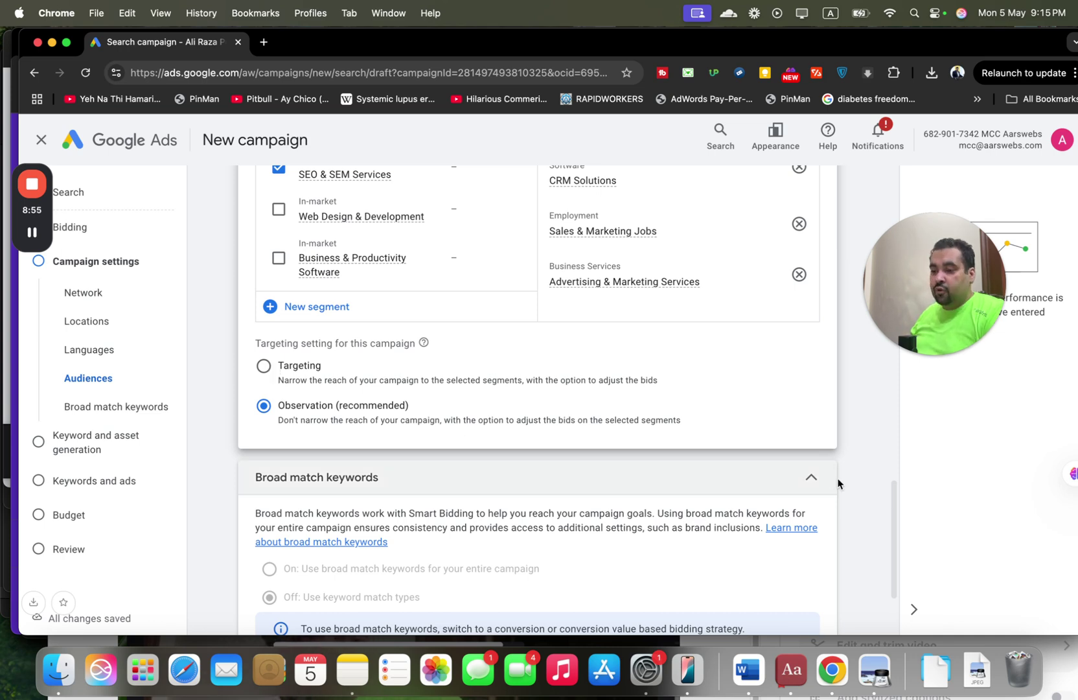
left_click_drag(897, 504, 888, 561)
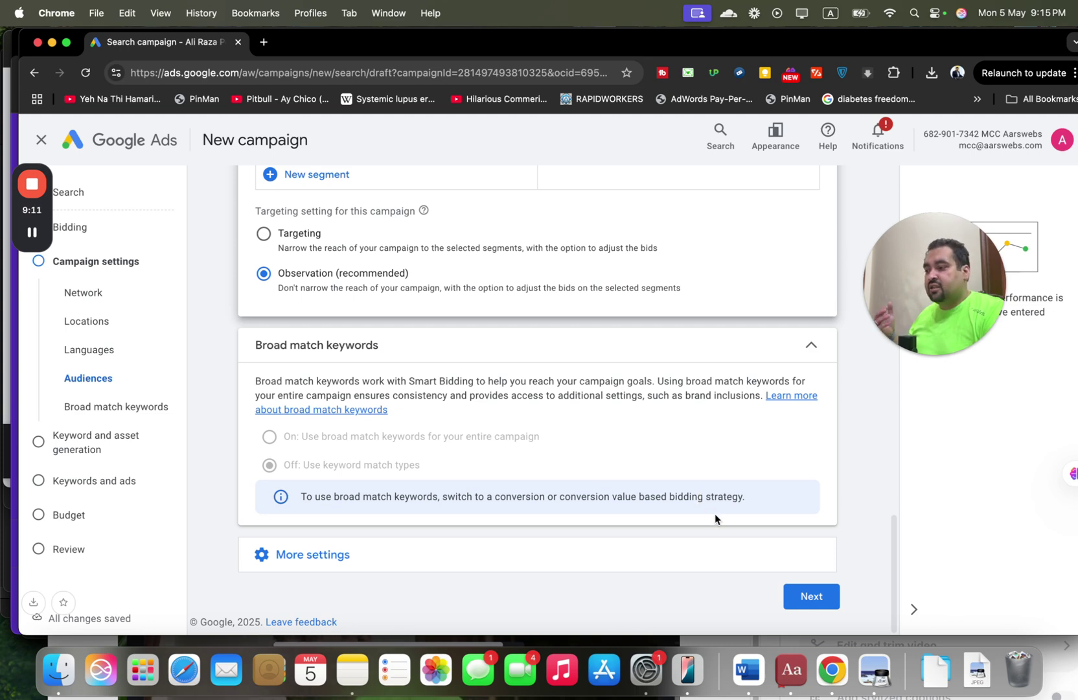
left_click(671, 558)
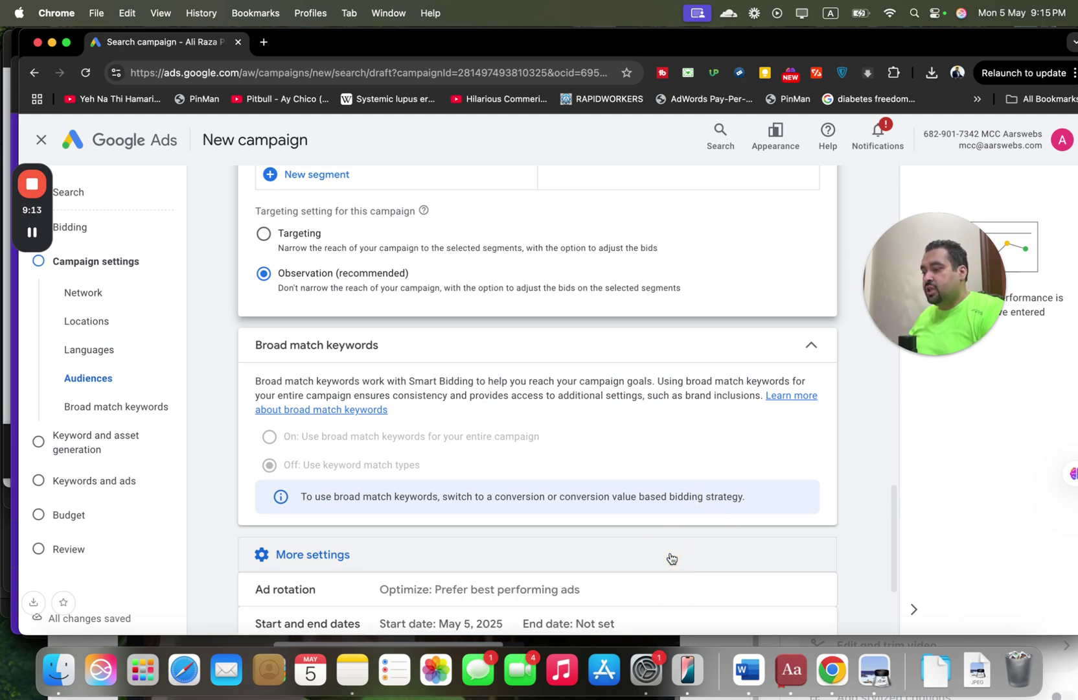
scroll(898, 516, "down", 5)
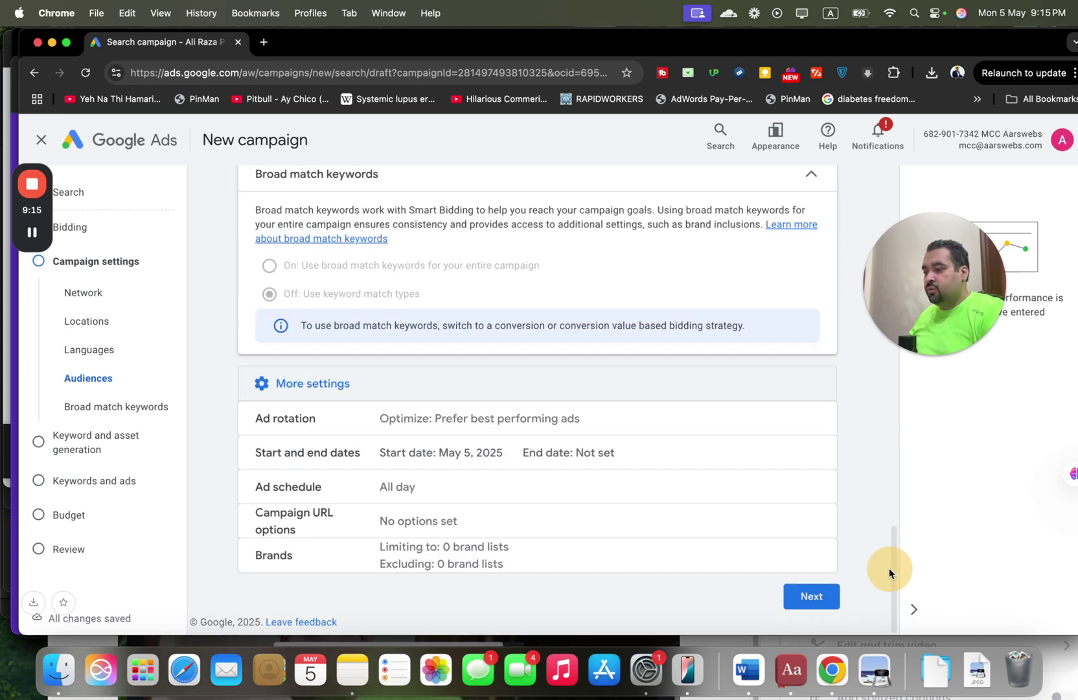
left_click(645, 427)
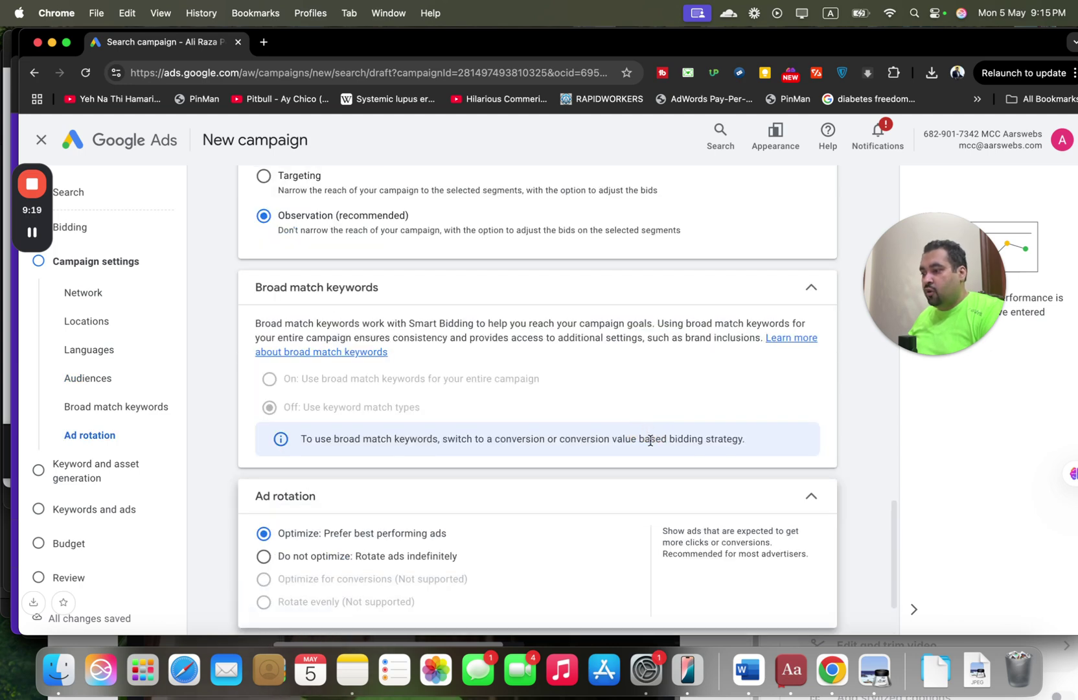
Step: Collapse the ad rotation options and open the ad schedule from the additional campaign settings
scroll(893, 513, "down", 3)
left_click(710, 403)
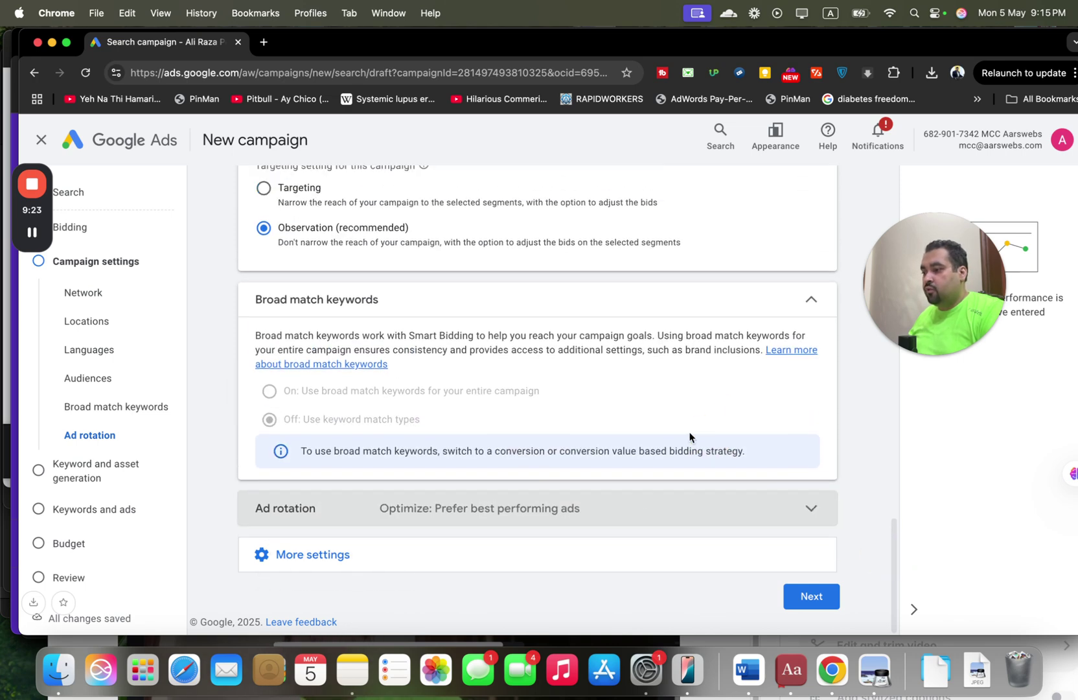
left_click(607, 557)
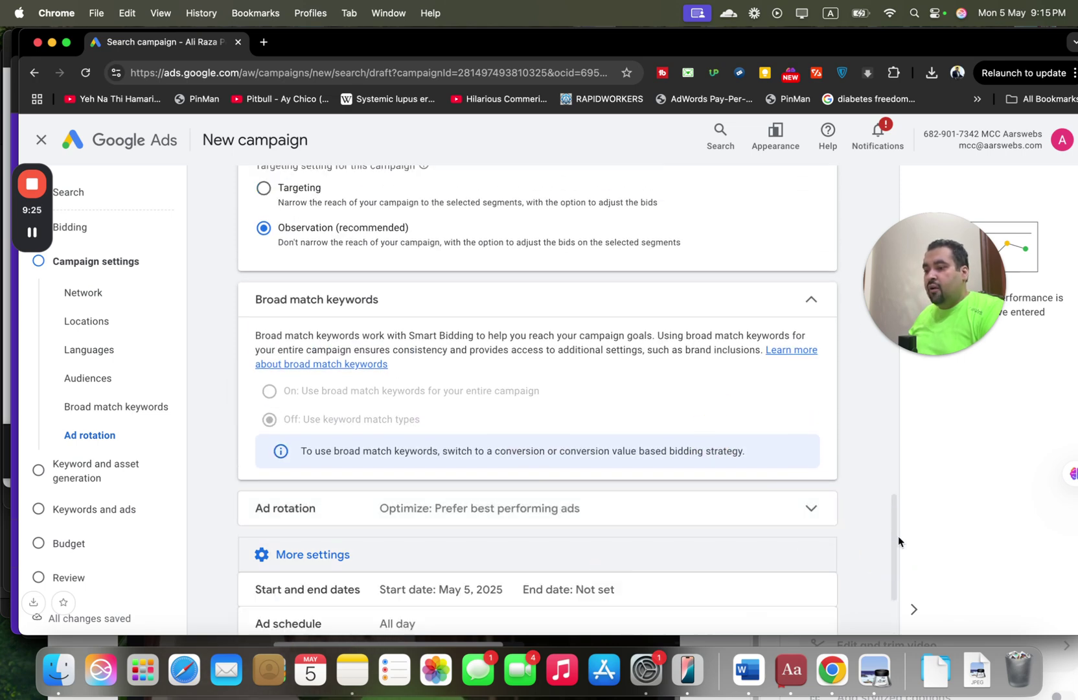
left_click_drag(899, 535, 894, 575)
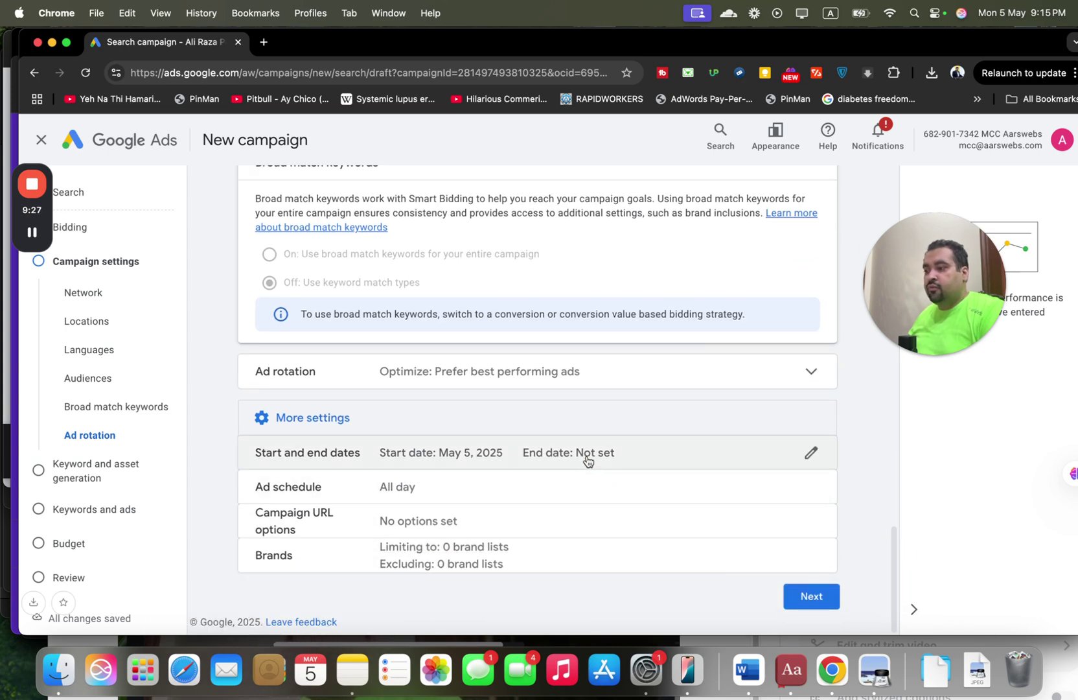
left_click(577, 489)
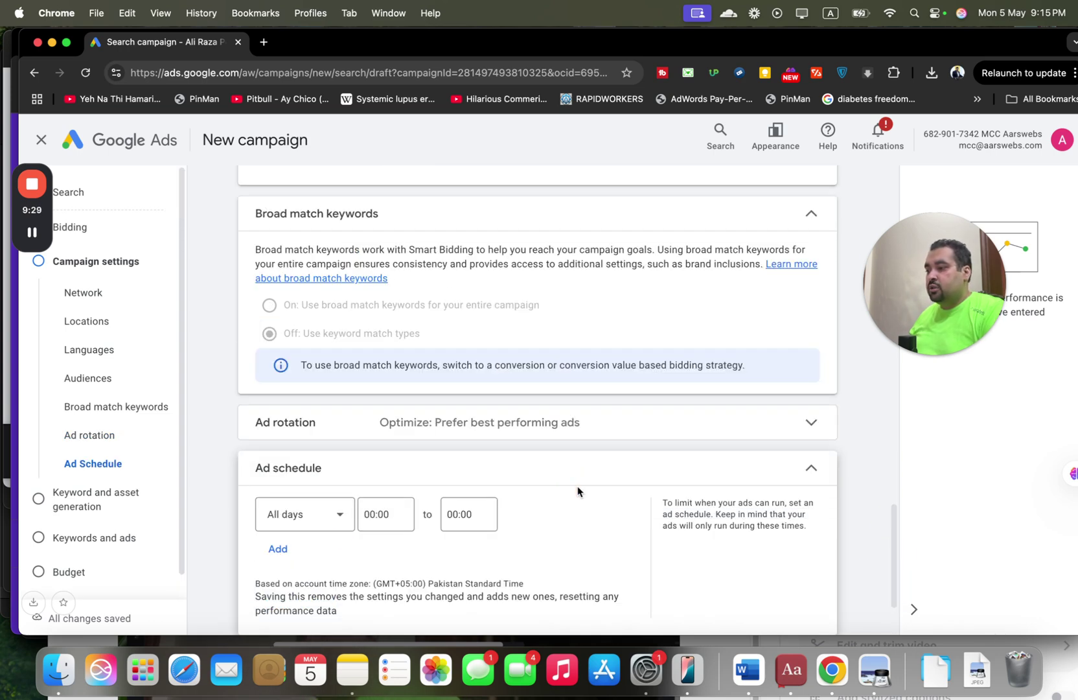
left_click_drag(891, 523, 895, 585)
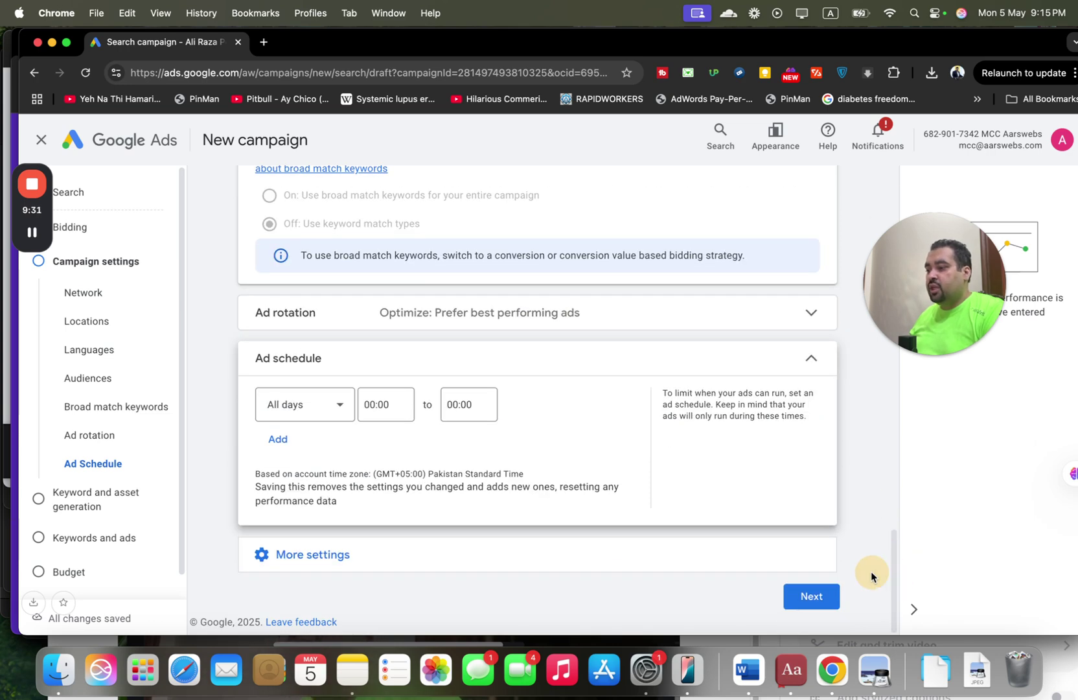
Step: Try splitting the ad schedule into separate Mondays - Fridays and Saturdays - Sundays rows, and remove the extra row again
left_click(280, 438)
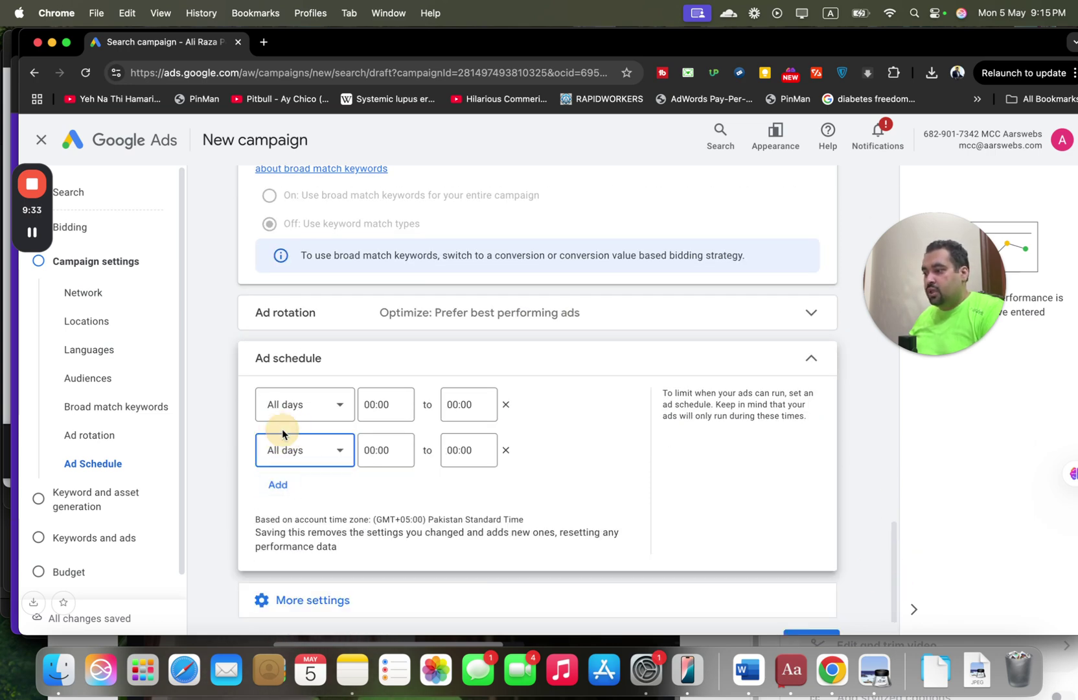
left_click(312, 451)
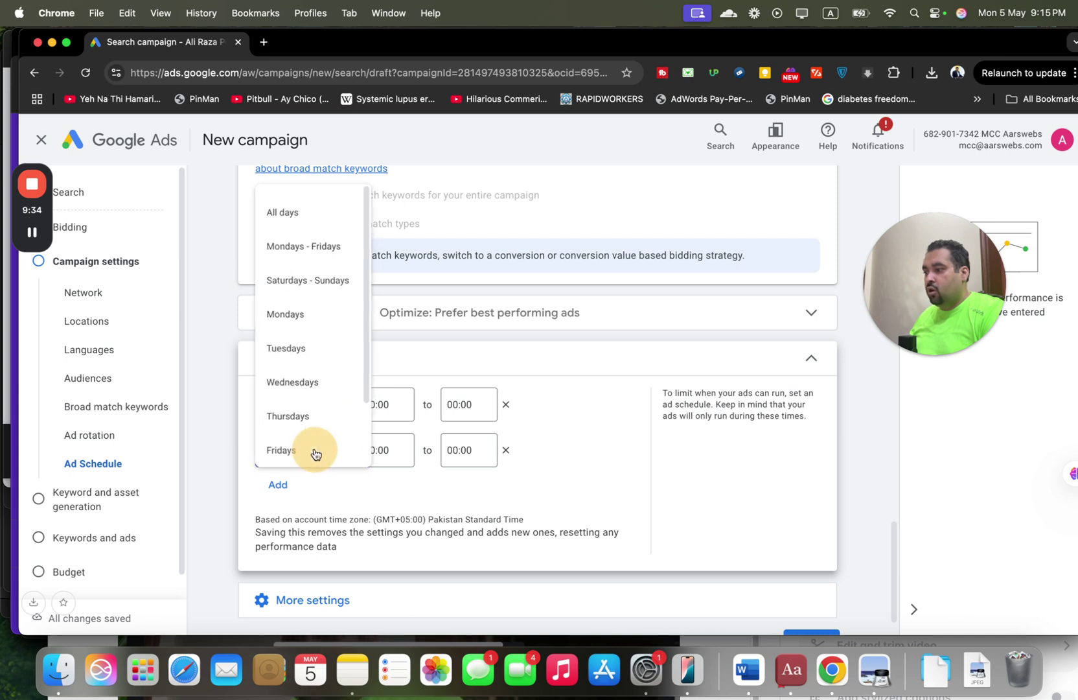
left_click(308, 244)
left_click(313, 405)
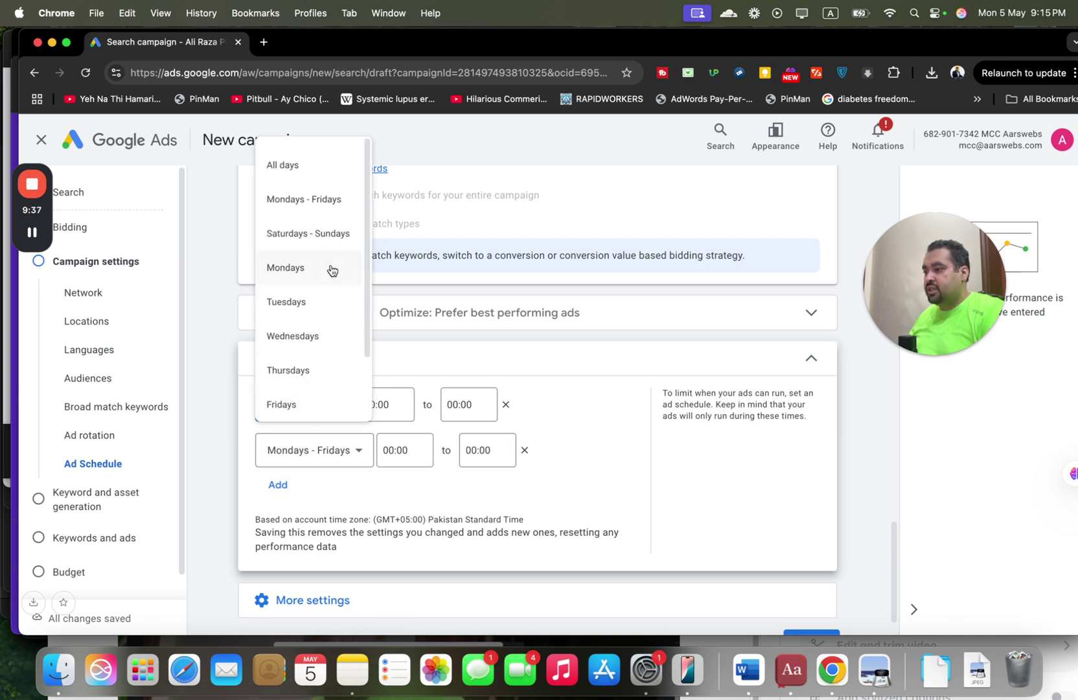
left_click(321, 235)
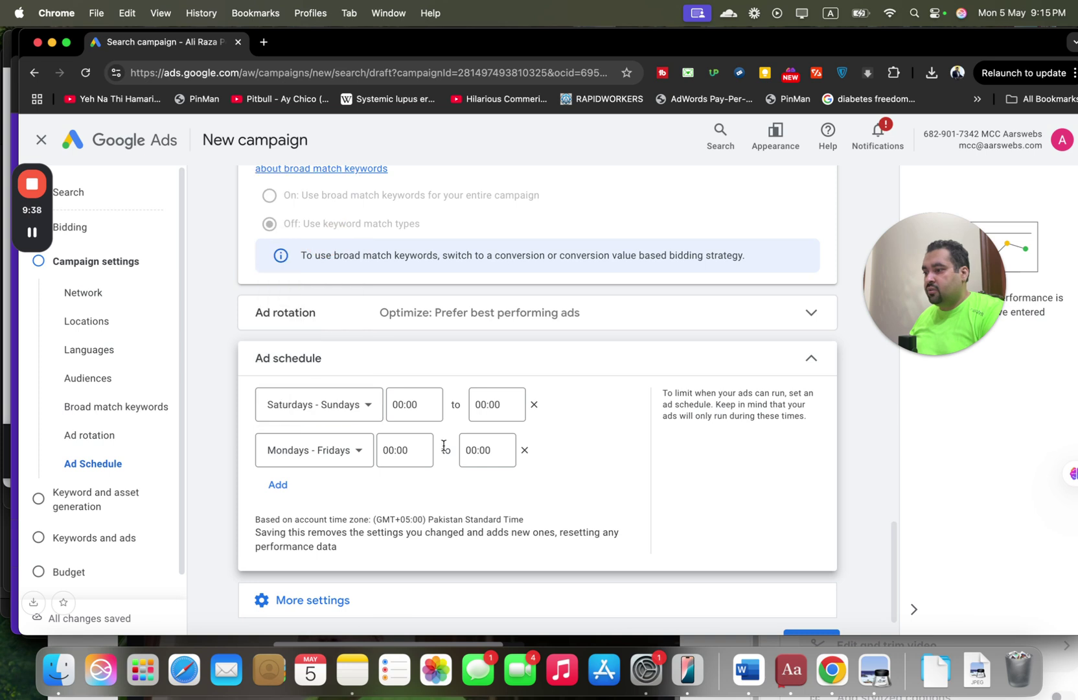
left_click(534, 404)
left_click(524, 405)
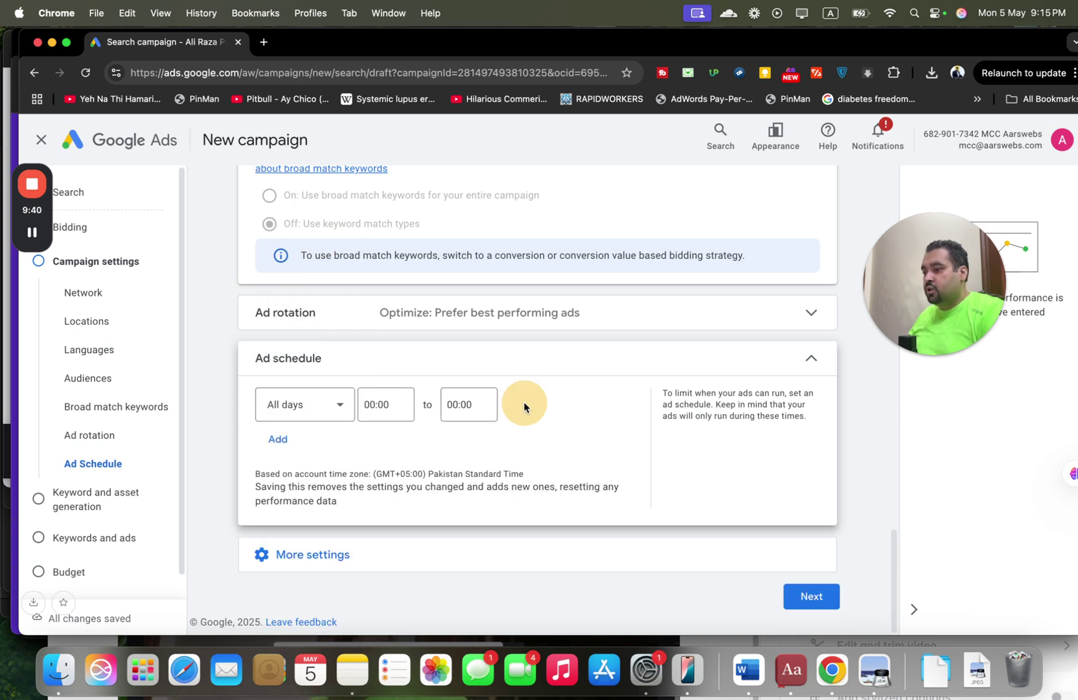
left_click(414, 554)
scroll(890, 551, "down", 3)
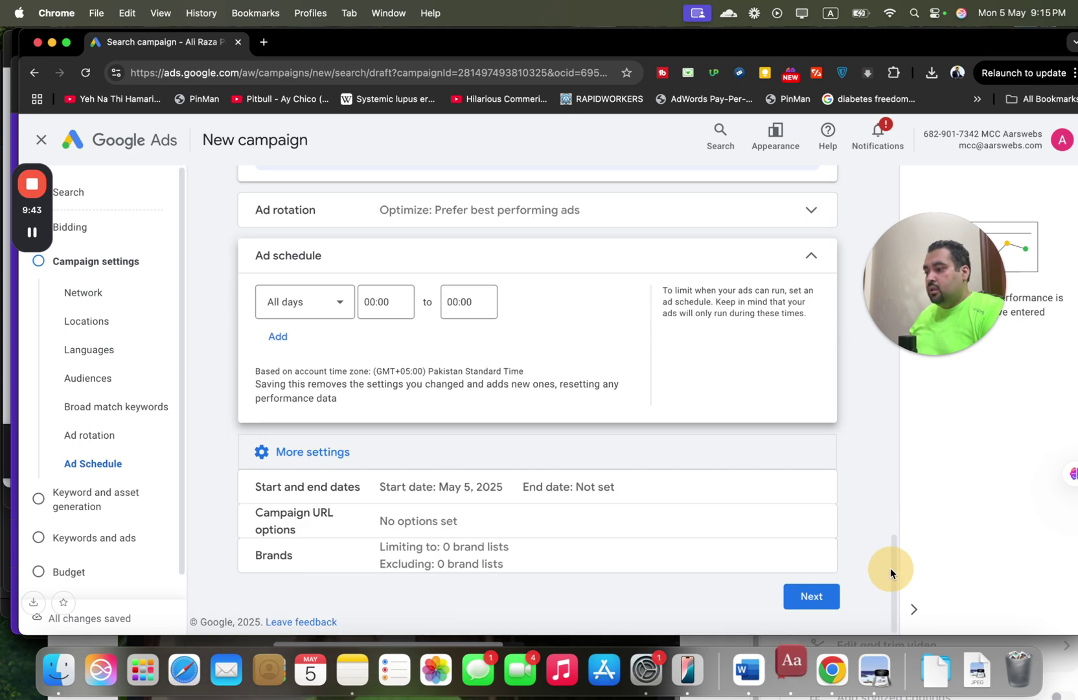
left_click(815, 599)
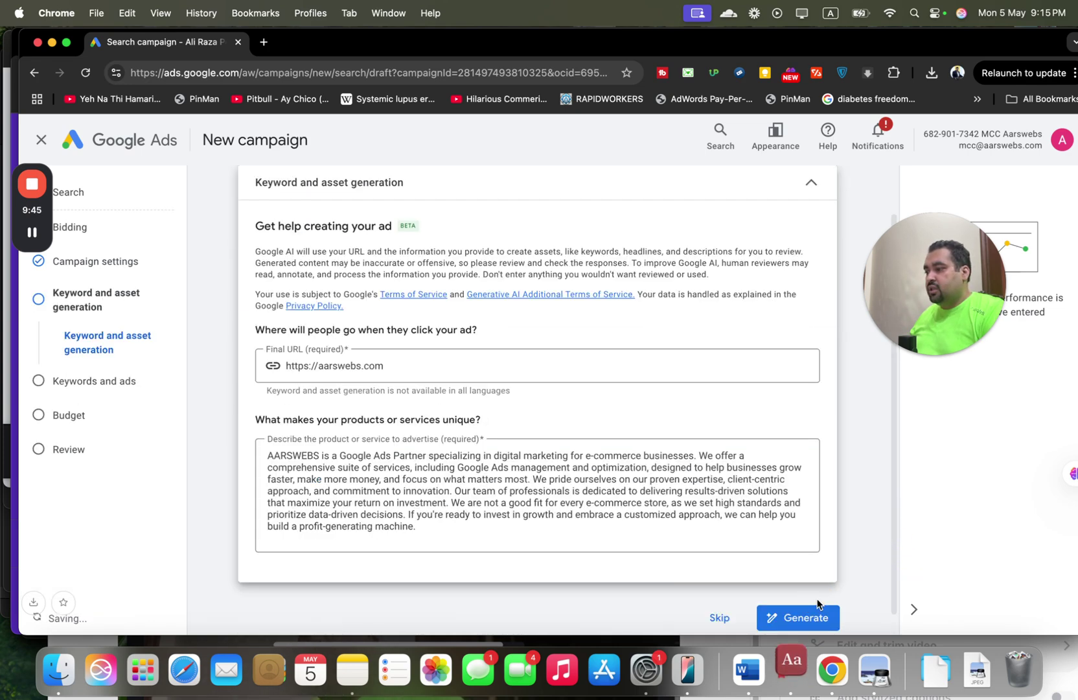
left_click_drag(895, 400, 876, 440)
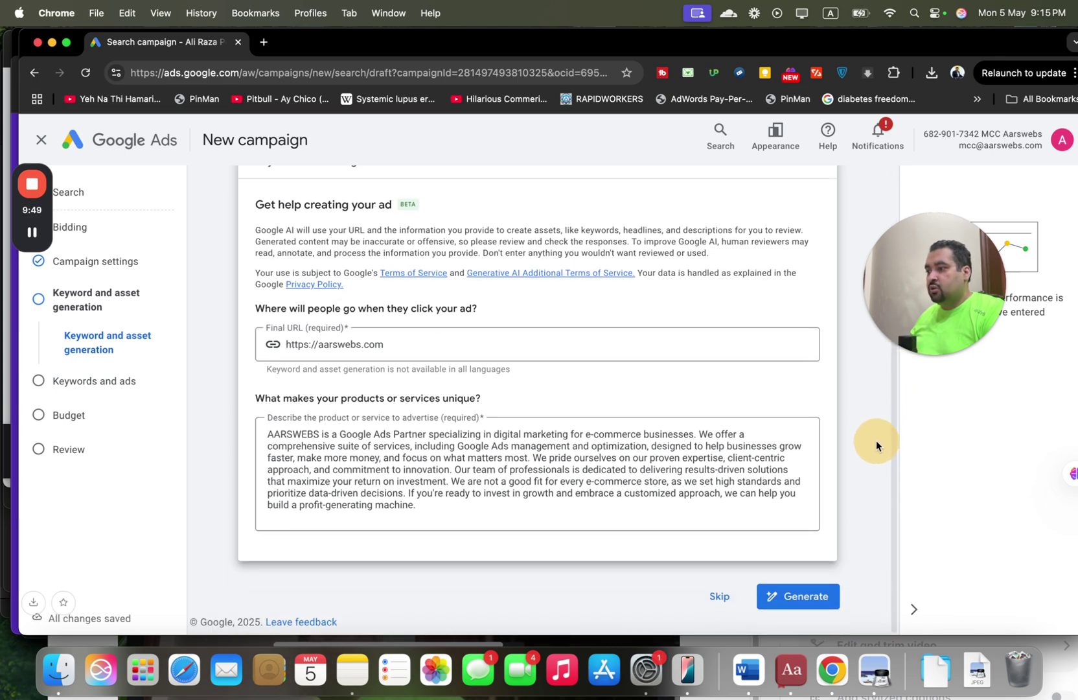
left_click(793, 604)
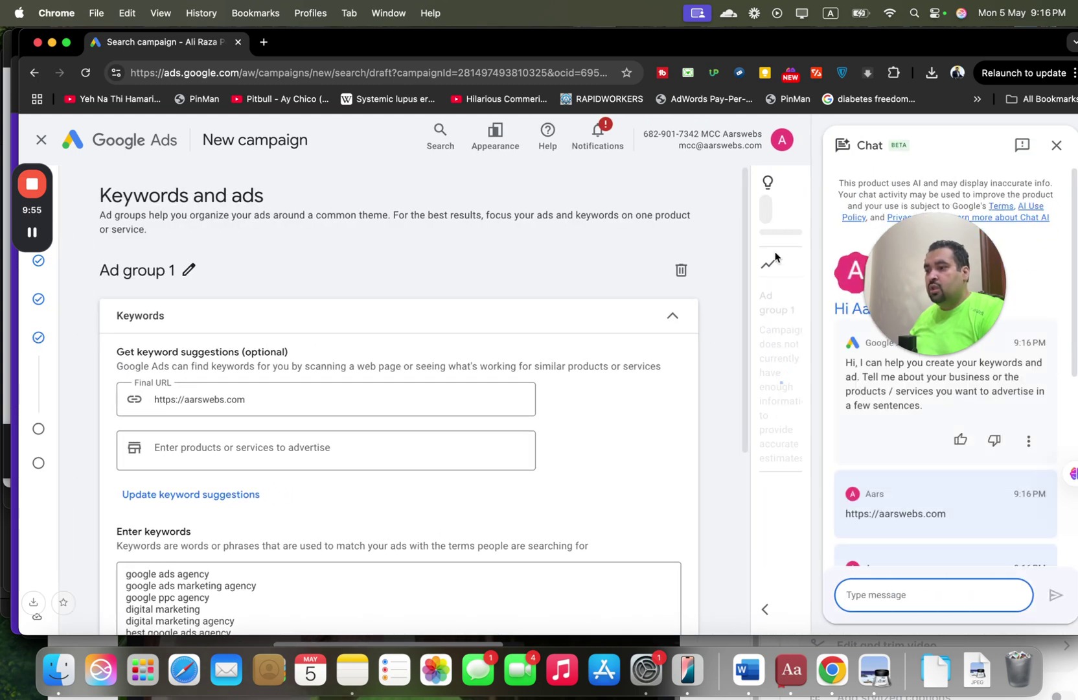
Step: Make the first keyword of Ad group 1 a phrase match by entering it as "google ads agency" in quotation marks
left_click_drag(741, 231, 724, 459)
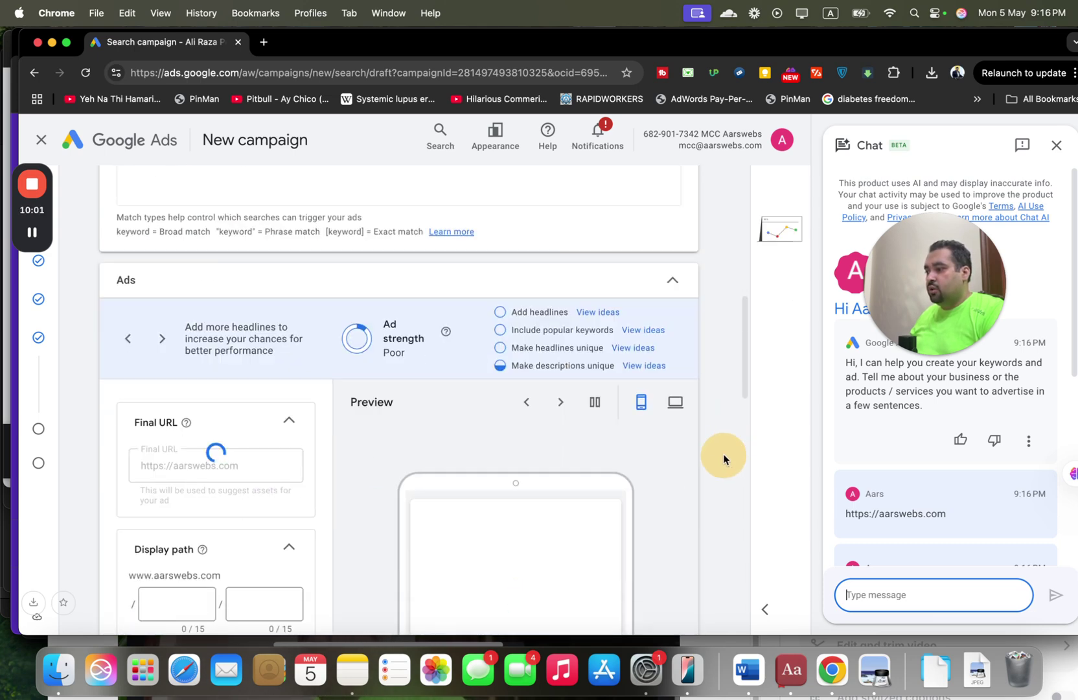
left_click_drag(723, 458, 732, 372)
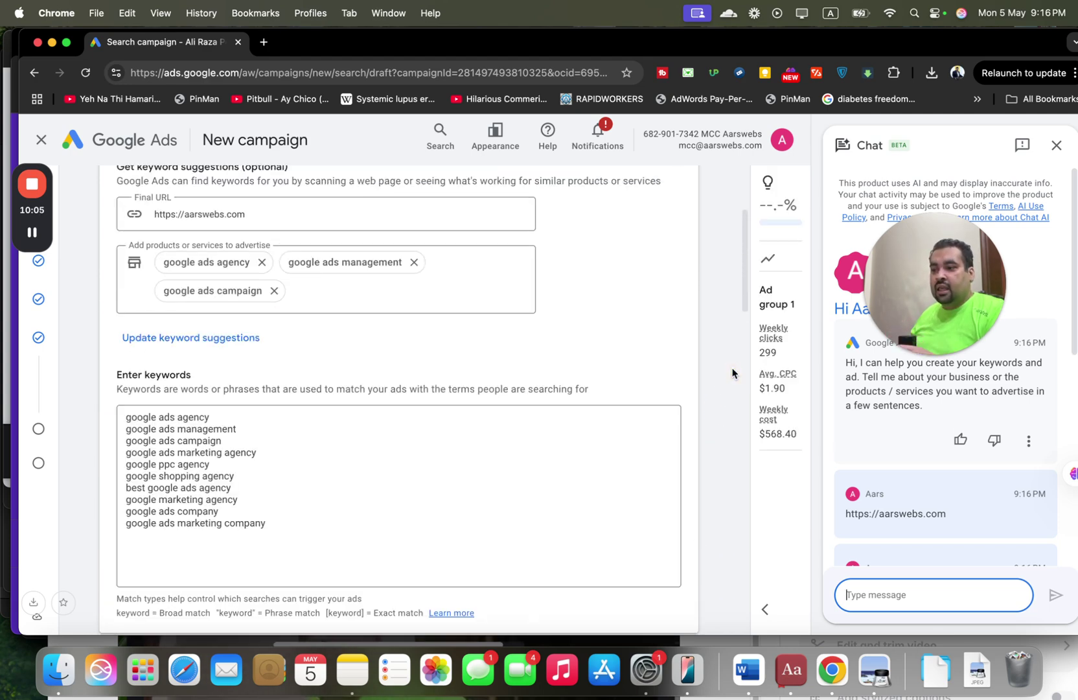
left_click(361, 416)
type("\"")
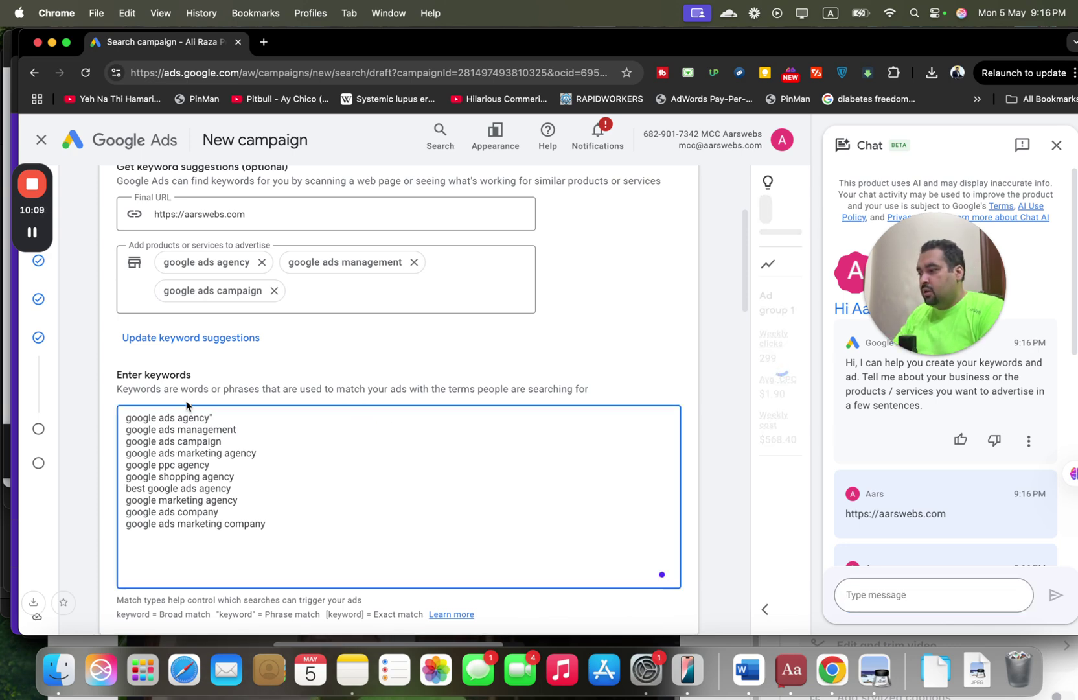
left_click(126, 417)
left_click(126, 417)
type("\"")
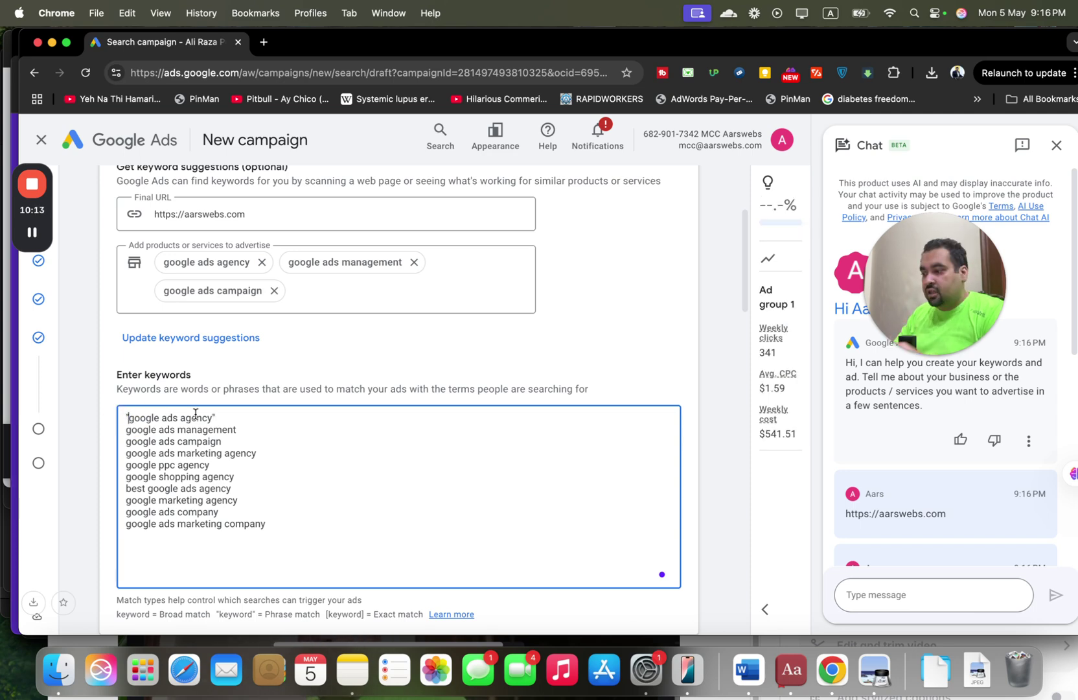
Step: Make the second keyword an exact match as [google ads management] and delete all the keywords below it
left_click(238, 429)
type("]")
left_click(124, 430)
type("[")
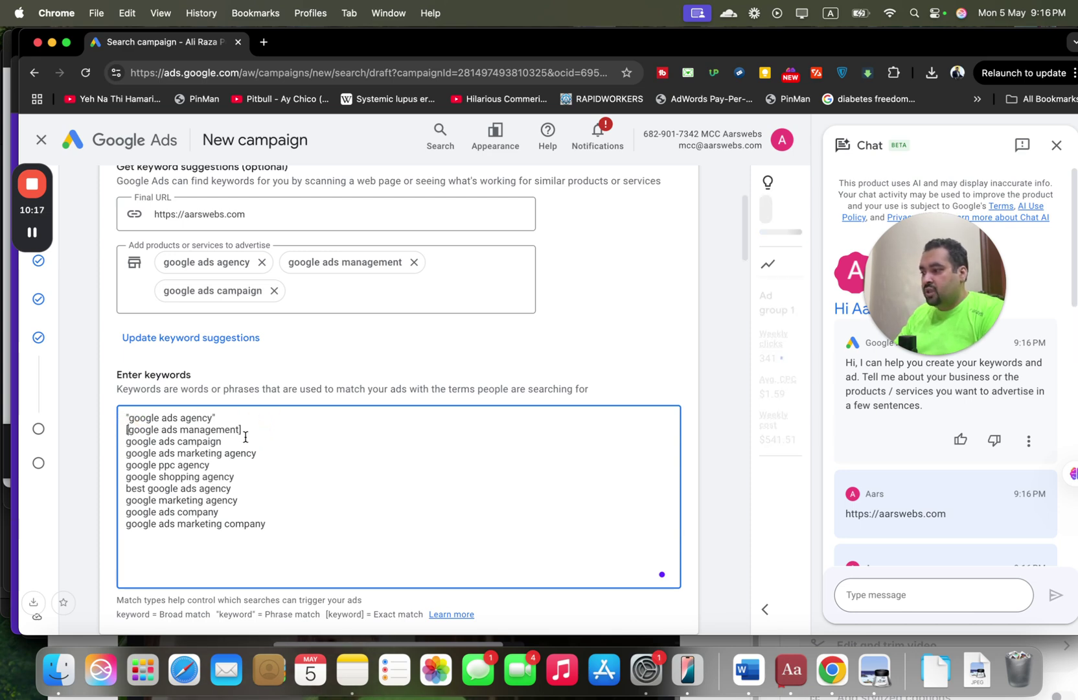
left_click_drag(274, 522, 123, 447)
key("BackSpace")
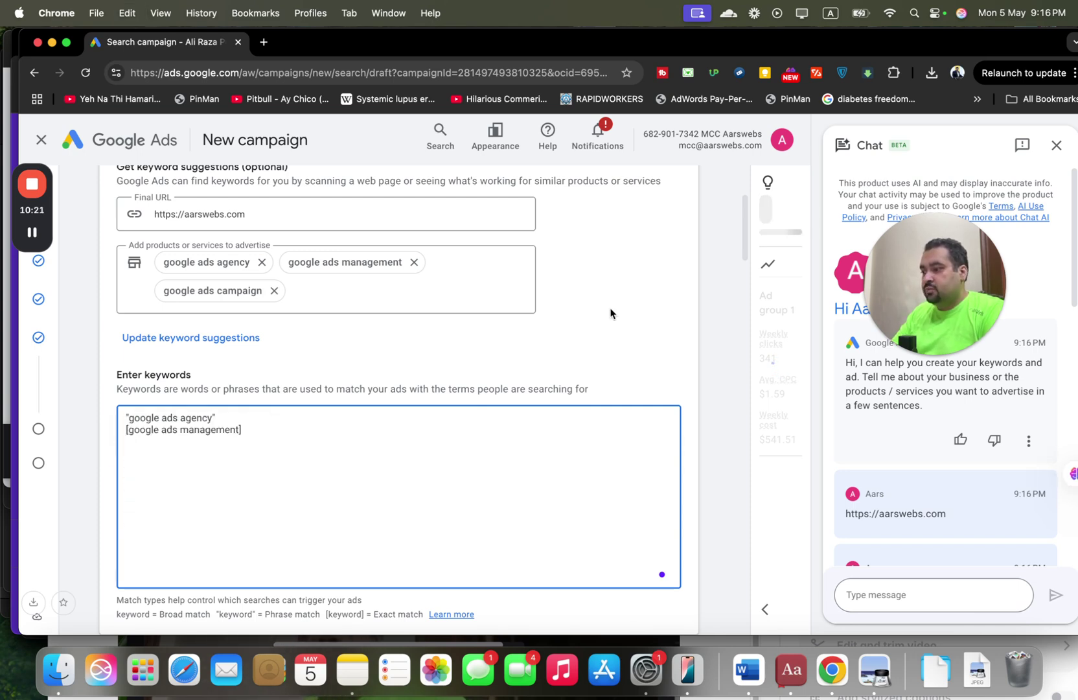
Step: Look through the generated headlines and check the pinning positions offered for the headline Google Ads PPC Services
left_click_drag(745, 250, 746, 269)
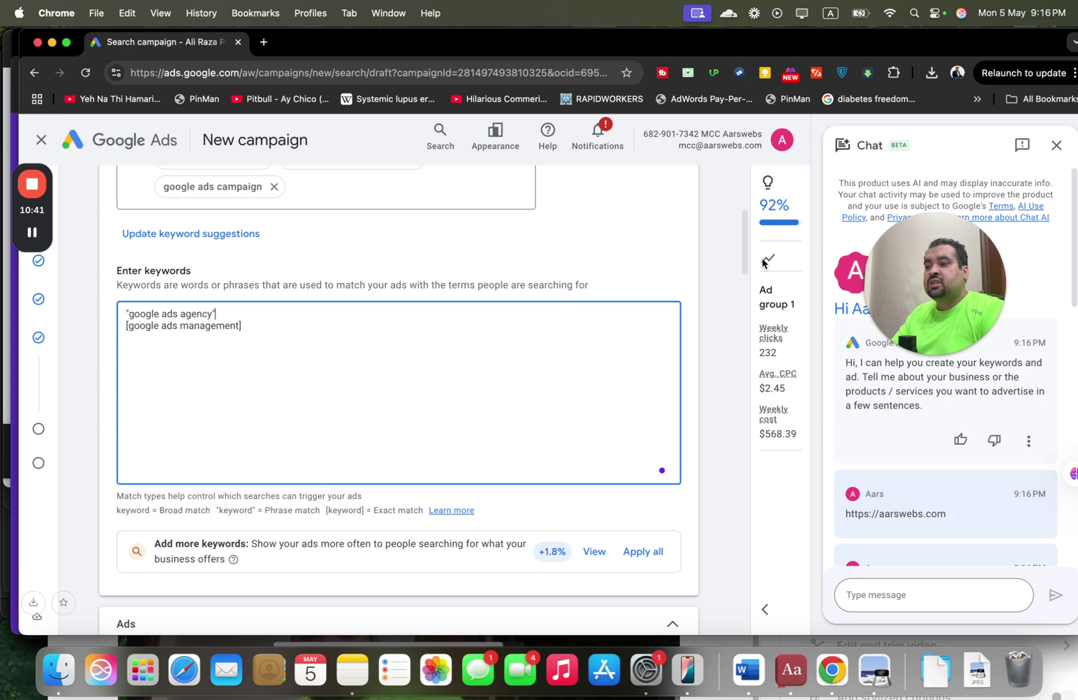
left_click_drag(743, 261, 690, 384)
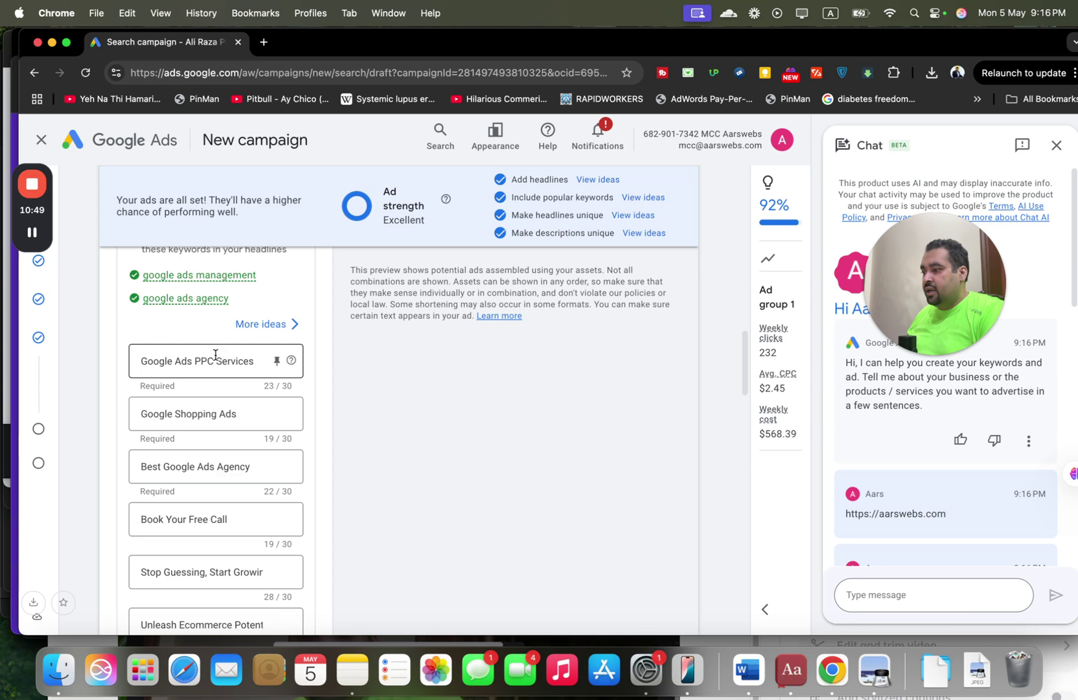
left_click_drag(751, 361, 576, 333)
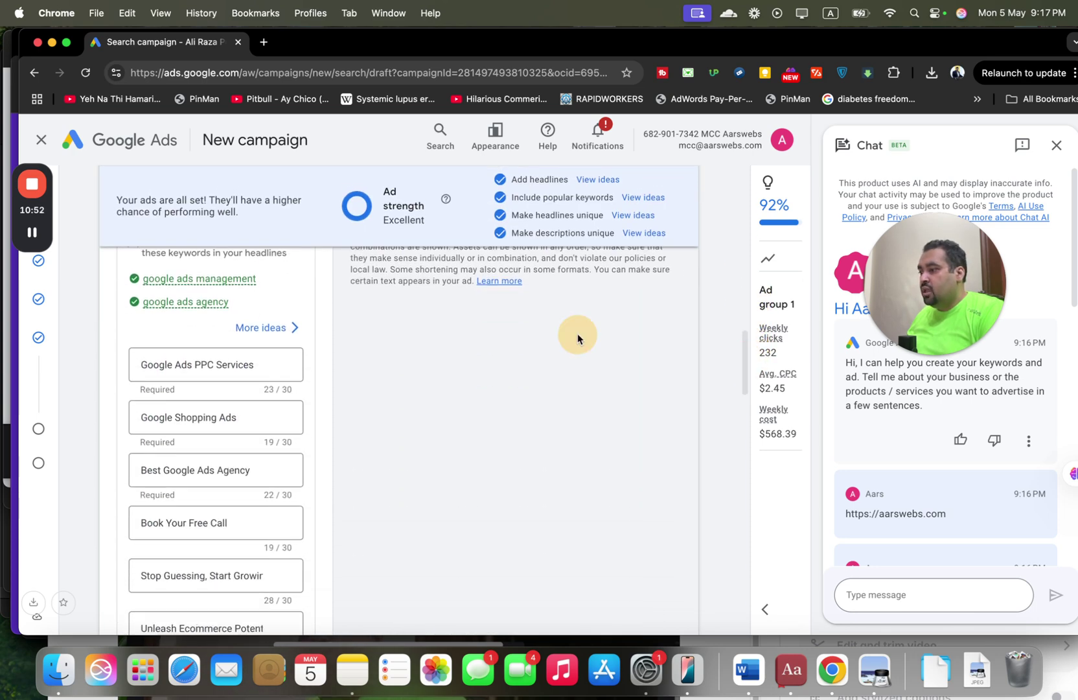
left_click(167, 372)
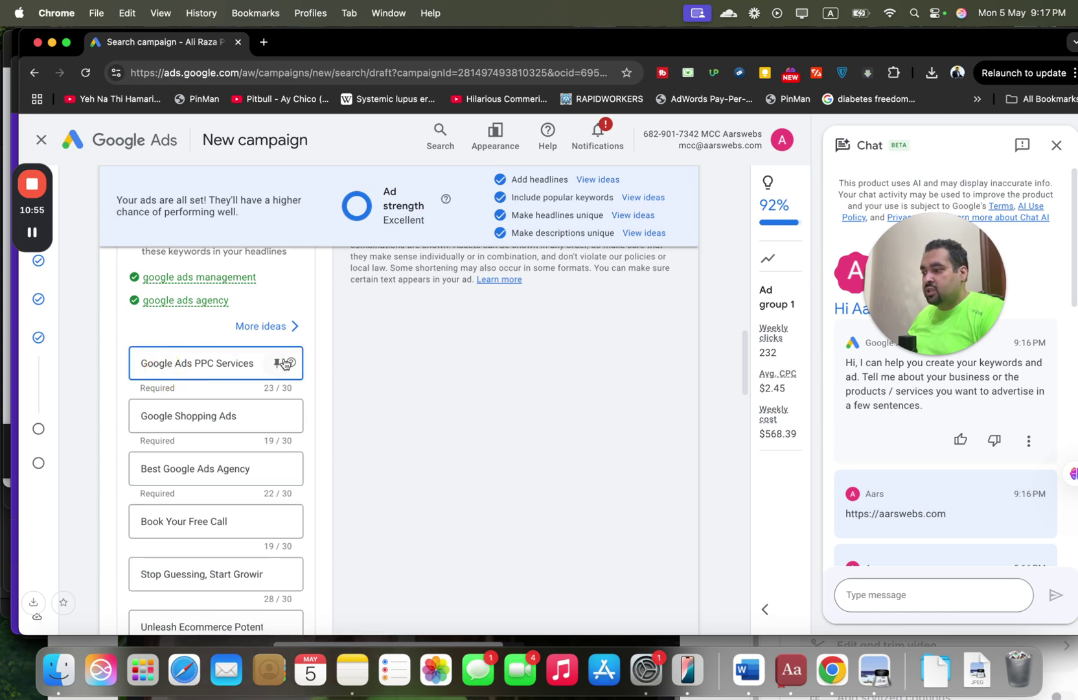
left_click(277, 364)
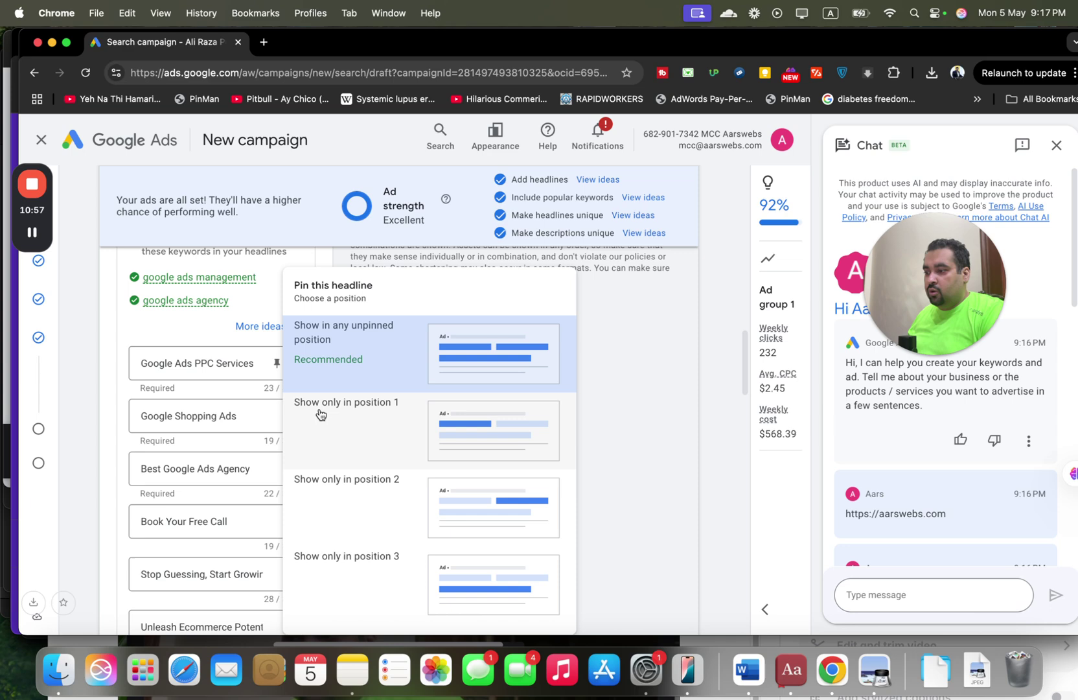
left_click(663, 351)
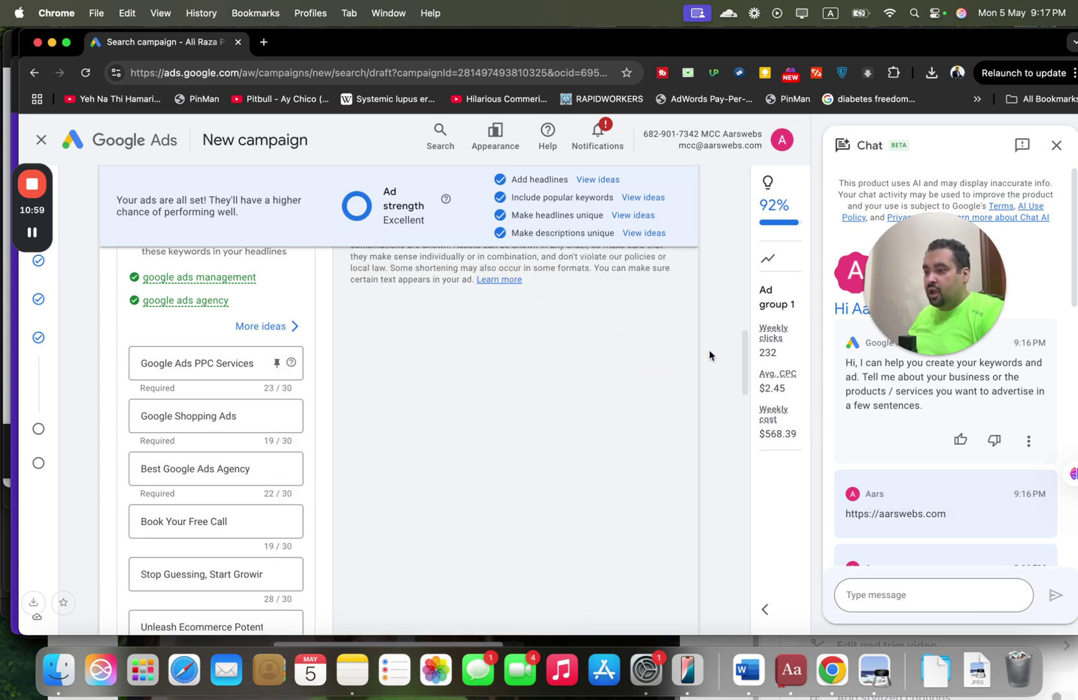
Step: Review the generated ad descriptions, starting with the one introducing AARSWEBS as a Google Ads Partner
left_click_drag(745, 352, 724, 485)
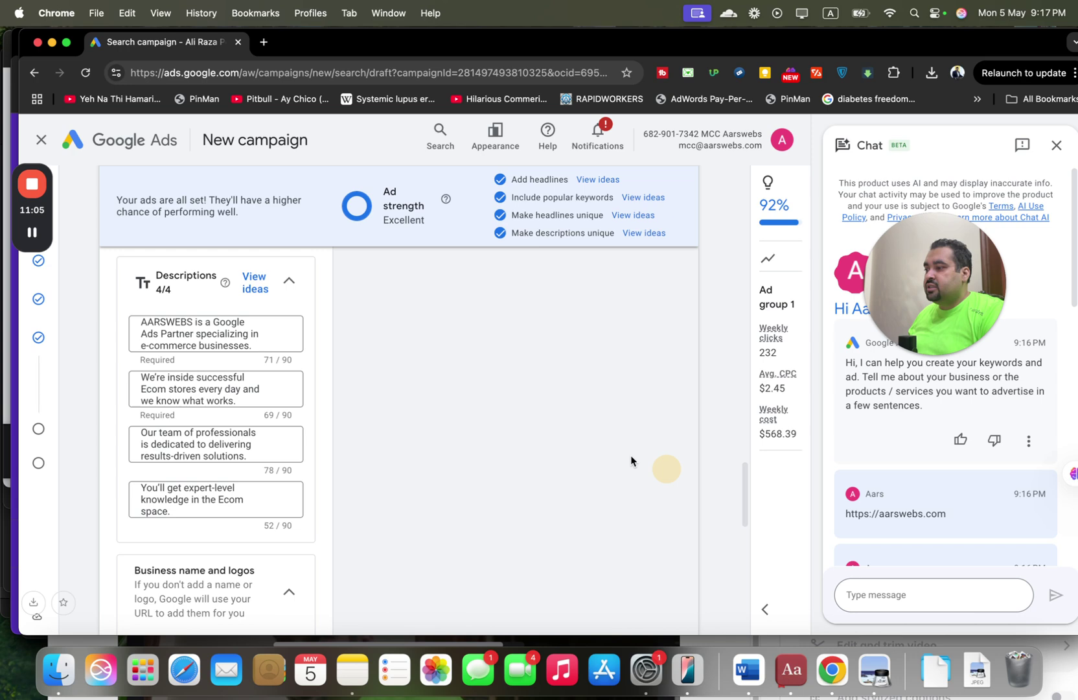
left_click_drag(181, 332, 228, 346)
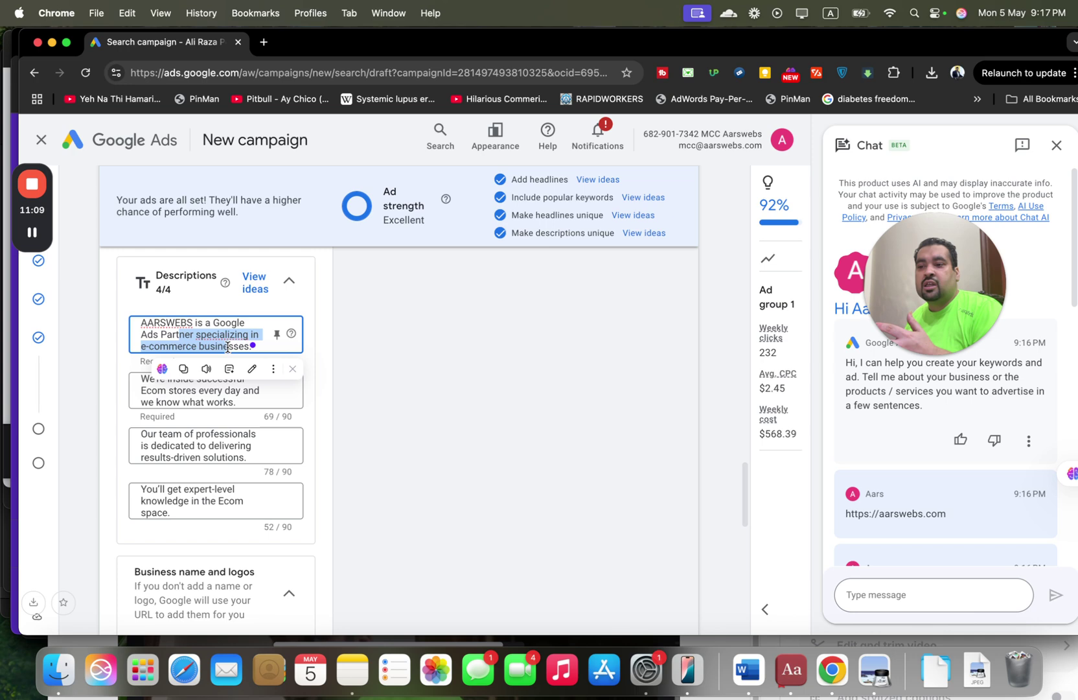
mouse_move(743, 479)
left_mouse_down()
mouse_move(742, 503)
mouse_move(747, 484)
left_mouse_up()
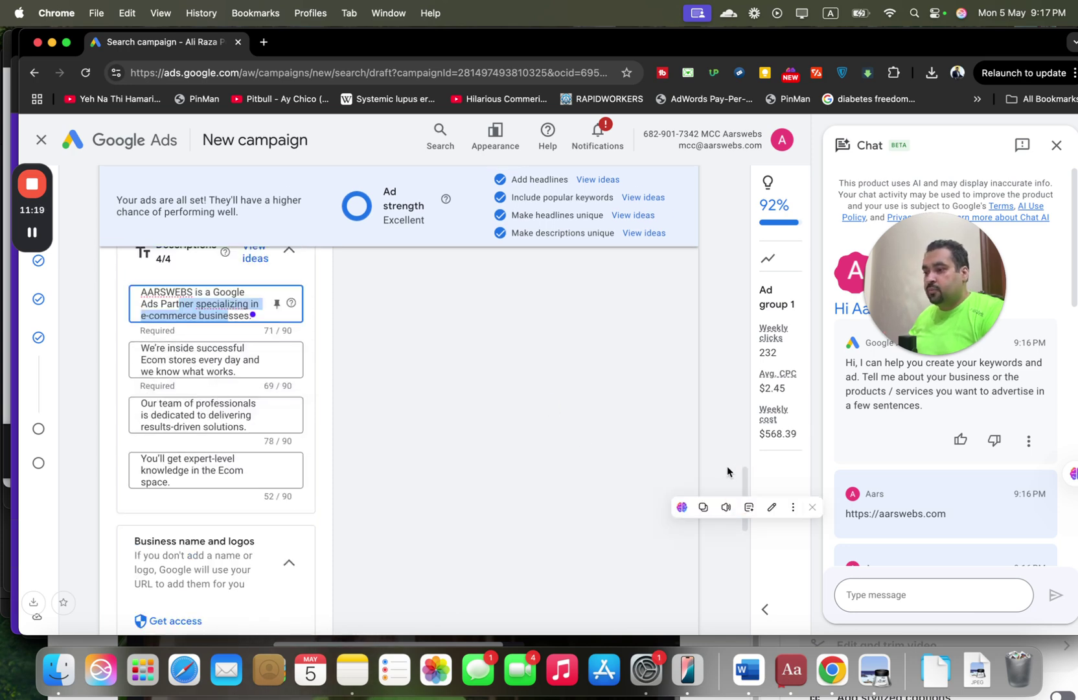
Step: Inspect the campaign's suggested sitelinks in the sitelink editor and close it without making changes
scroll(744, 479, "down", 3)
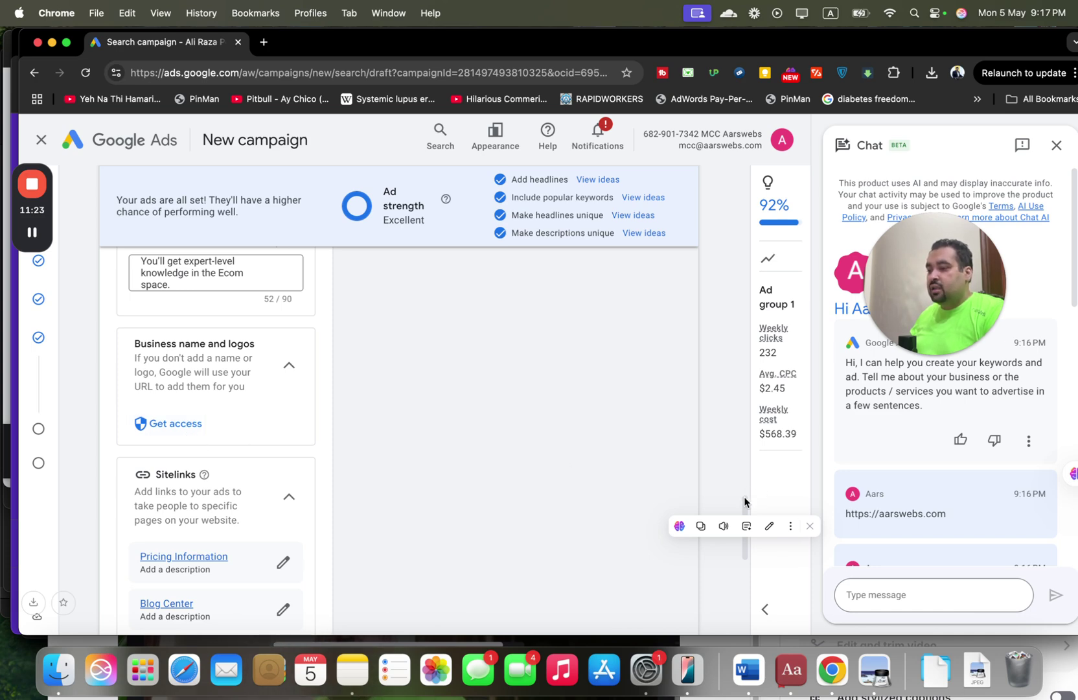
left_click_drag(745, 500, 744, 520)
scroll(743, 521, "down", 2)
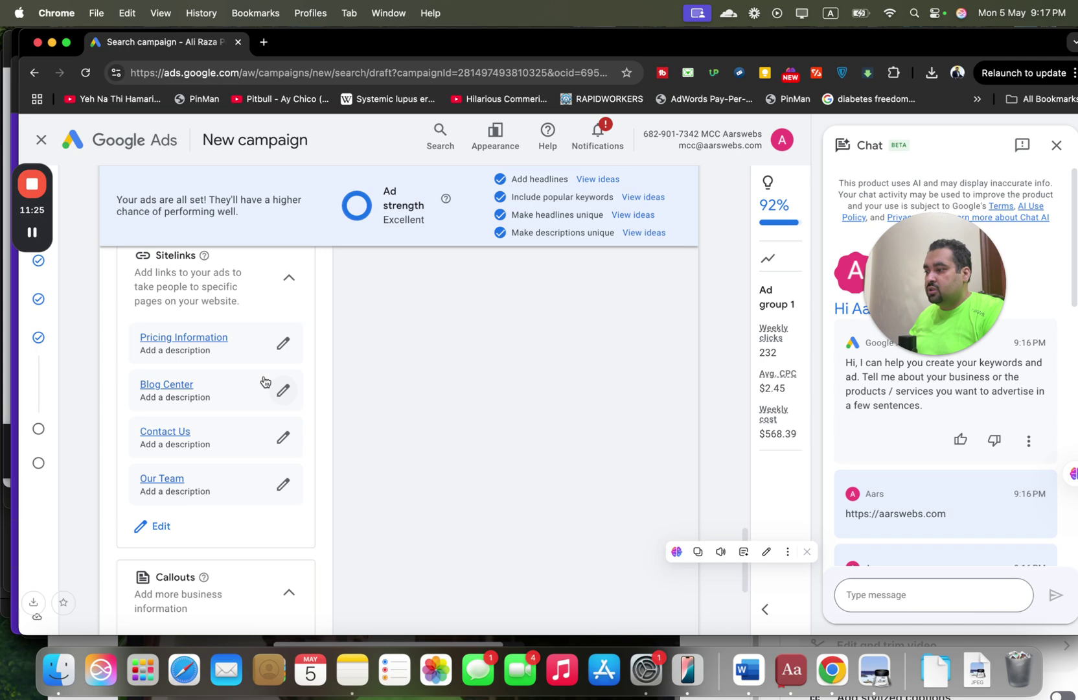
left_click(161, 527)
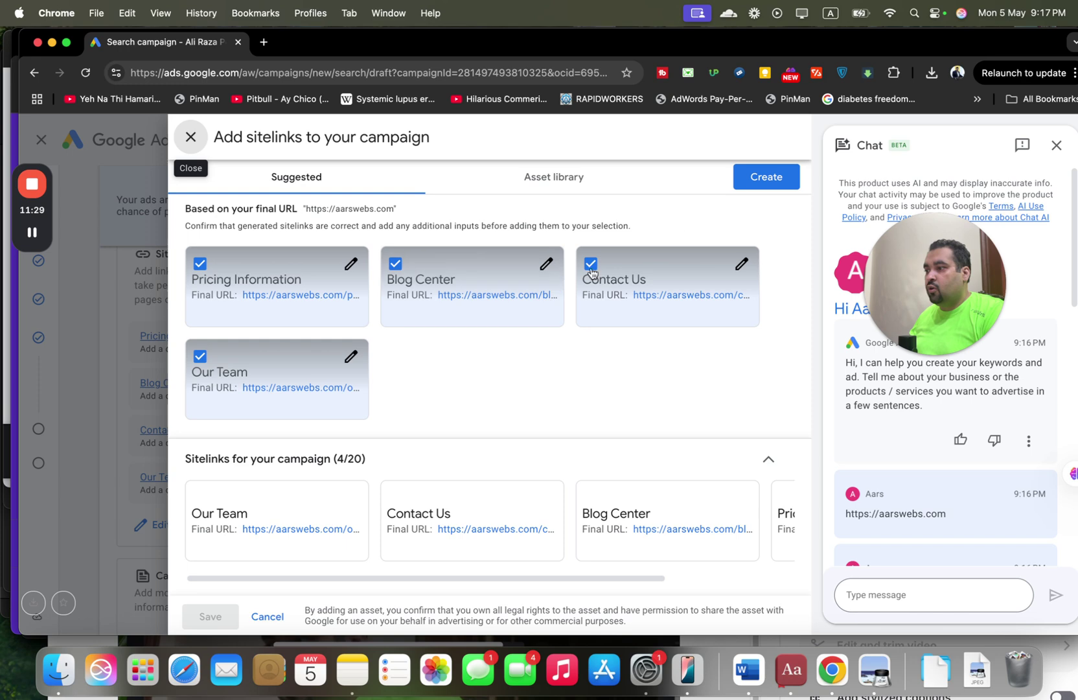
left_click(189, 138)
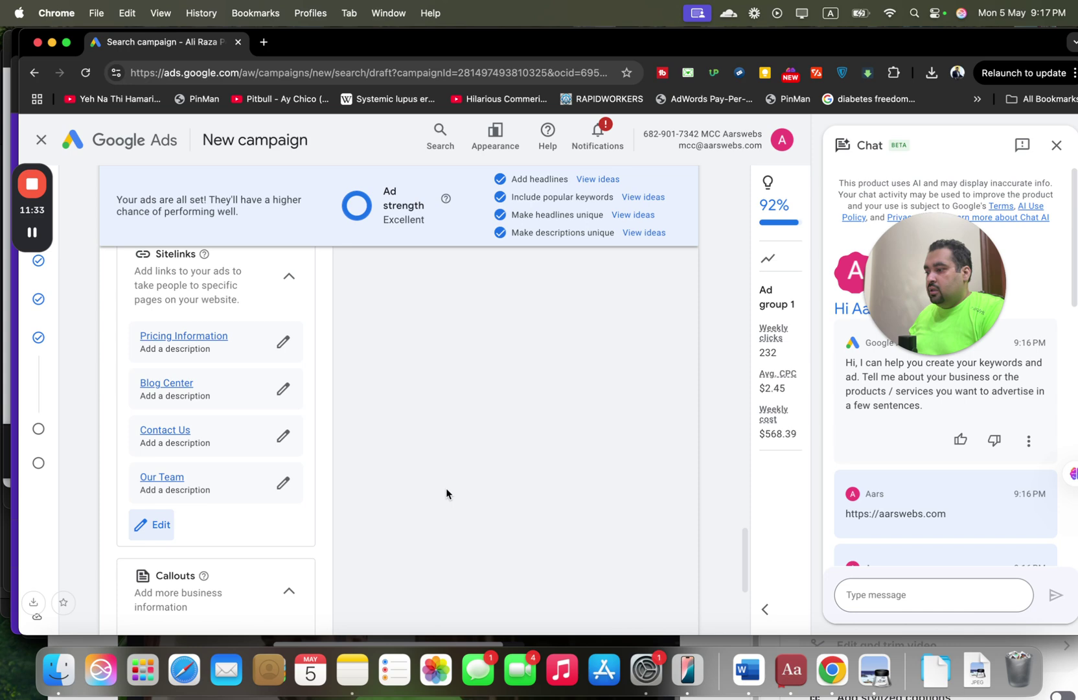
Step: Draft a campaign-level callout reading "Call Todaty" and cancel the callout editor without saving it
left_click_drag(746, 567, 741, 596)
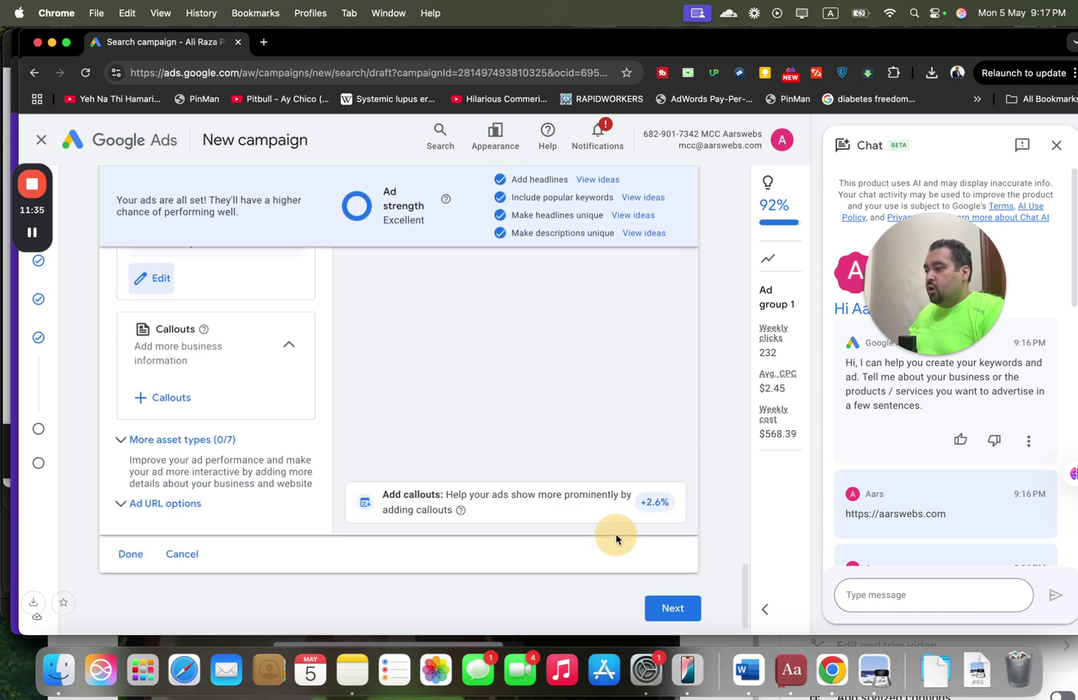
left_click(157, 394)
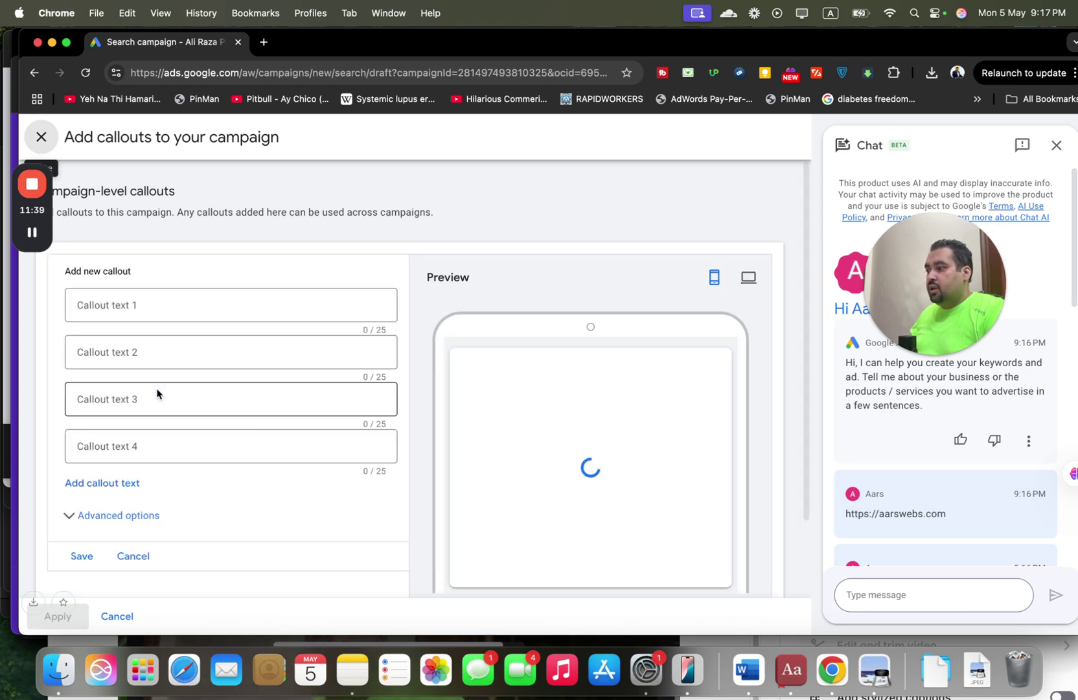
left_click(187, 303)
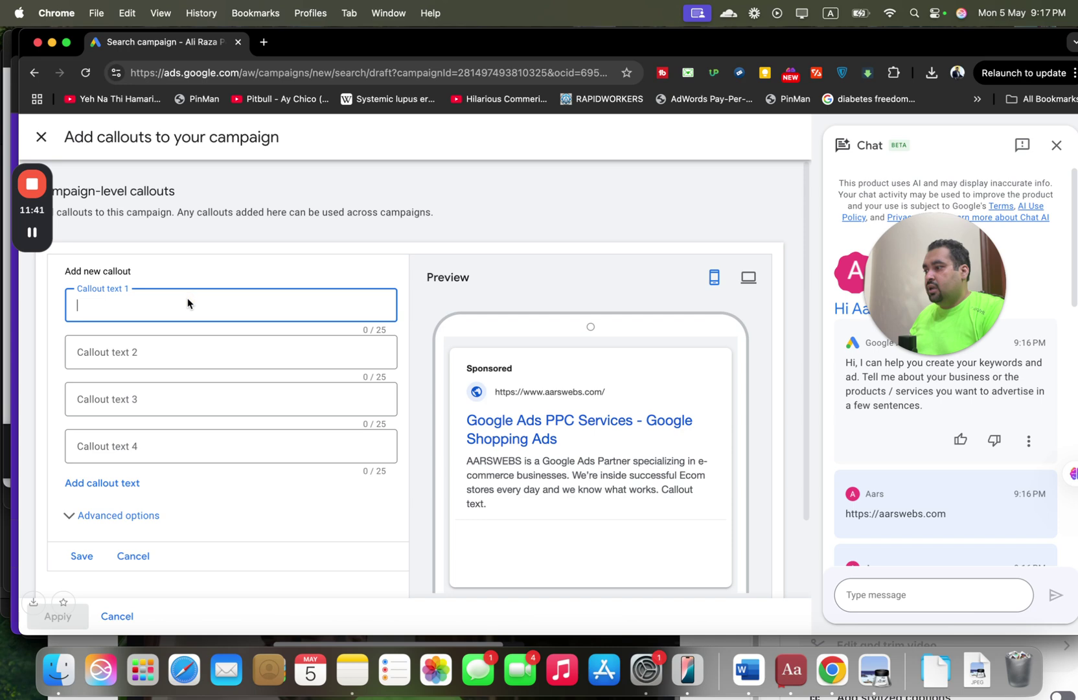
type("Call T")
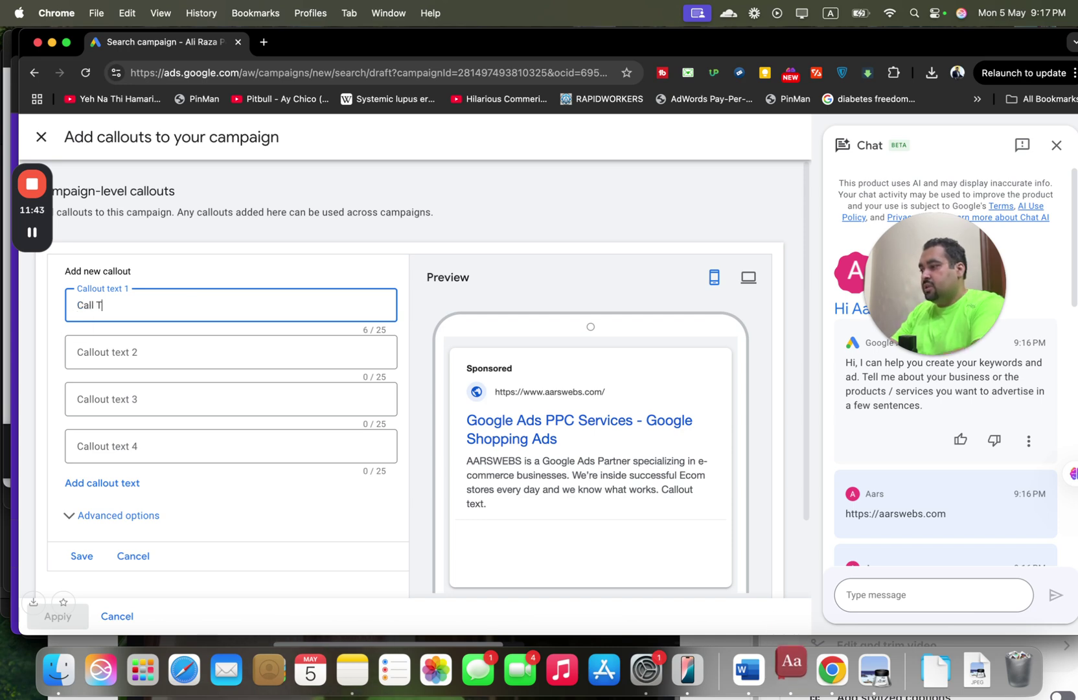
type("odaty")
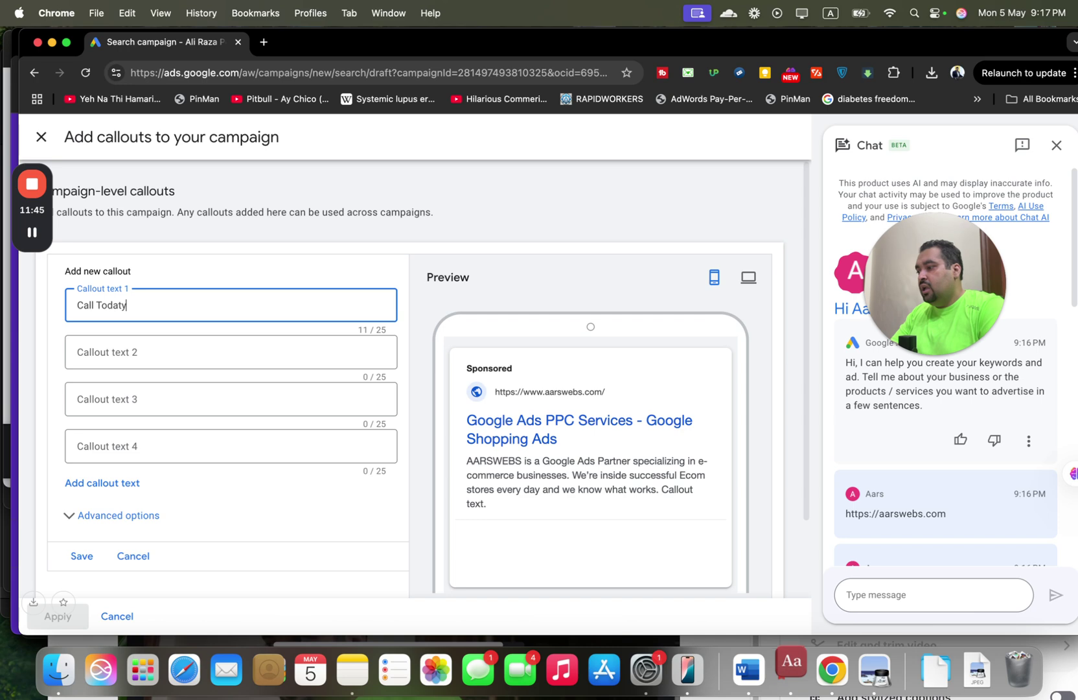
left_click(136, 554)
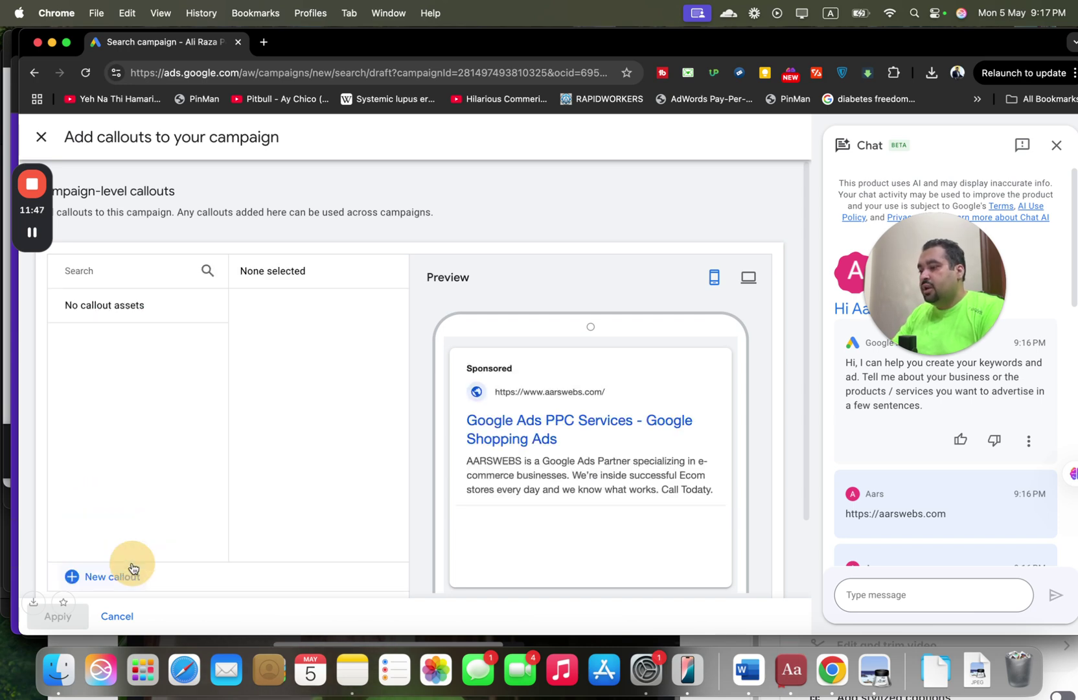
left_click(127, 614)
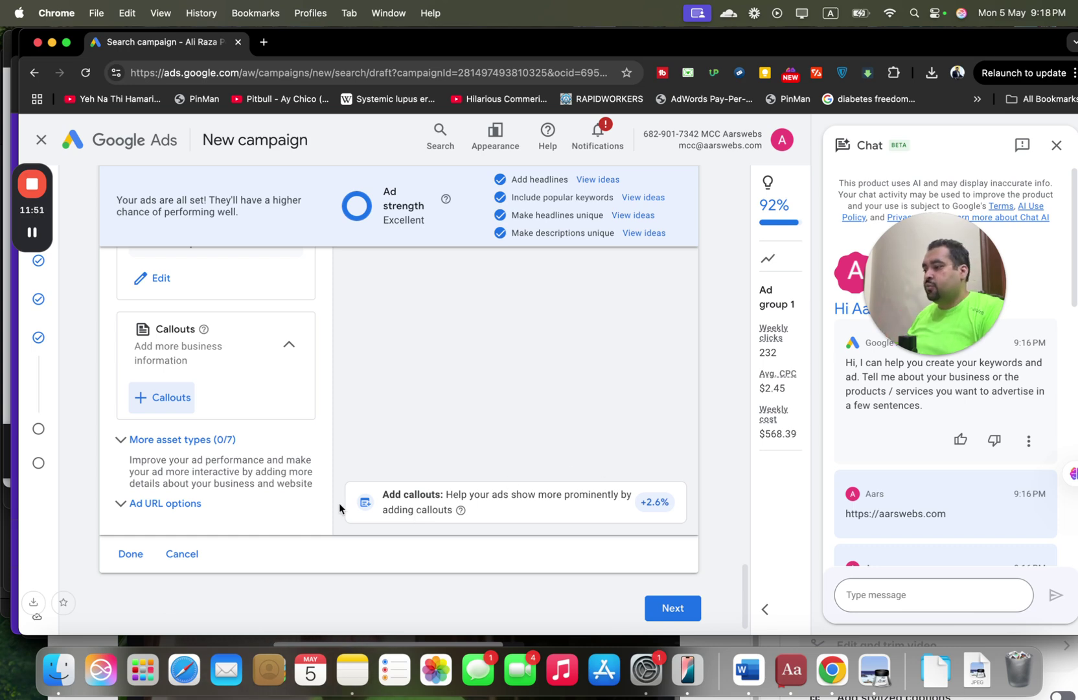
Step: Expand the additional asset types and review the options, including promotions, prices, calls, structured snippets, lead forms and apps
left_click(174, 440)
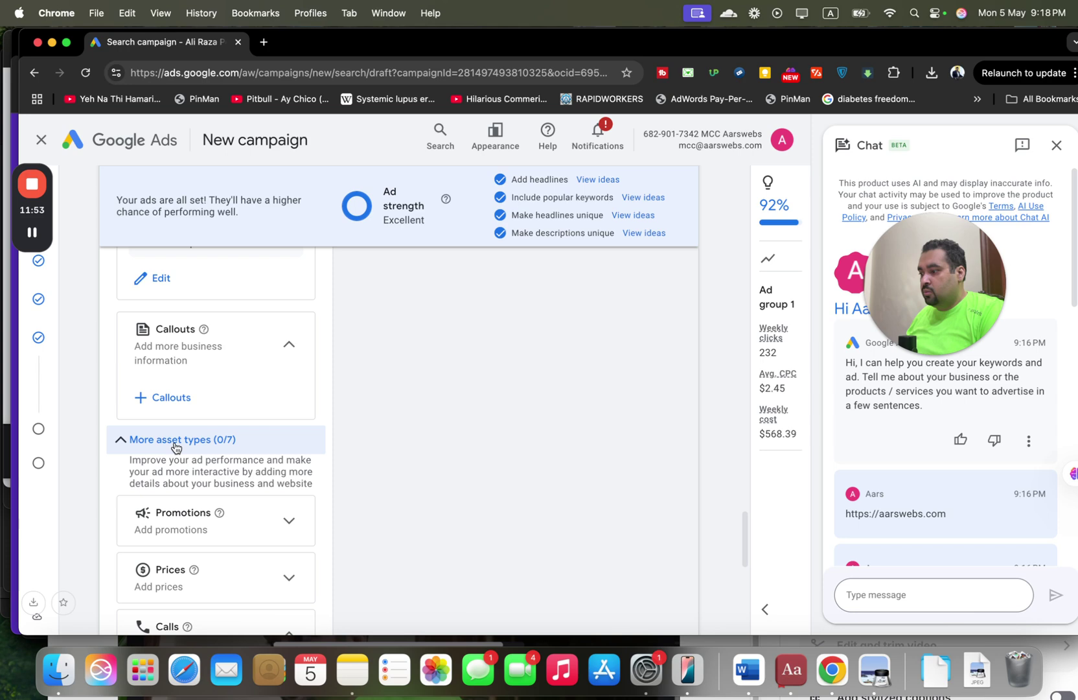
left_click_drag(738, 523, 746, 573)
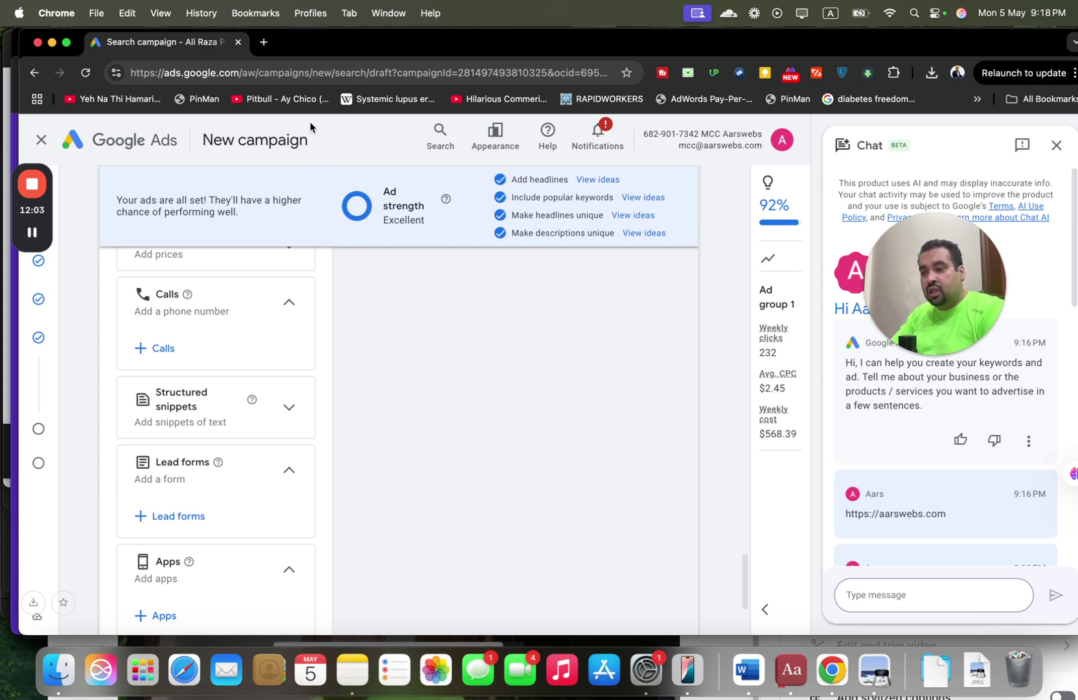
Step: Open Karooya's Expanded Text Ad Preview Tool in a new browser tab and enlarge the browser window
left_click(264, 44)
type("kar")
key("Return")
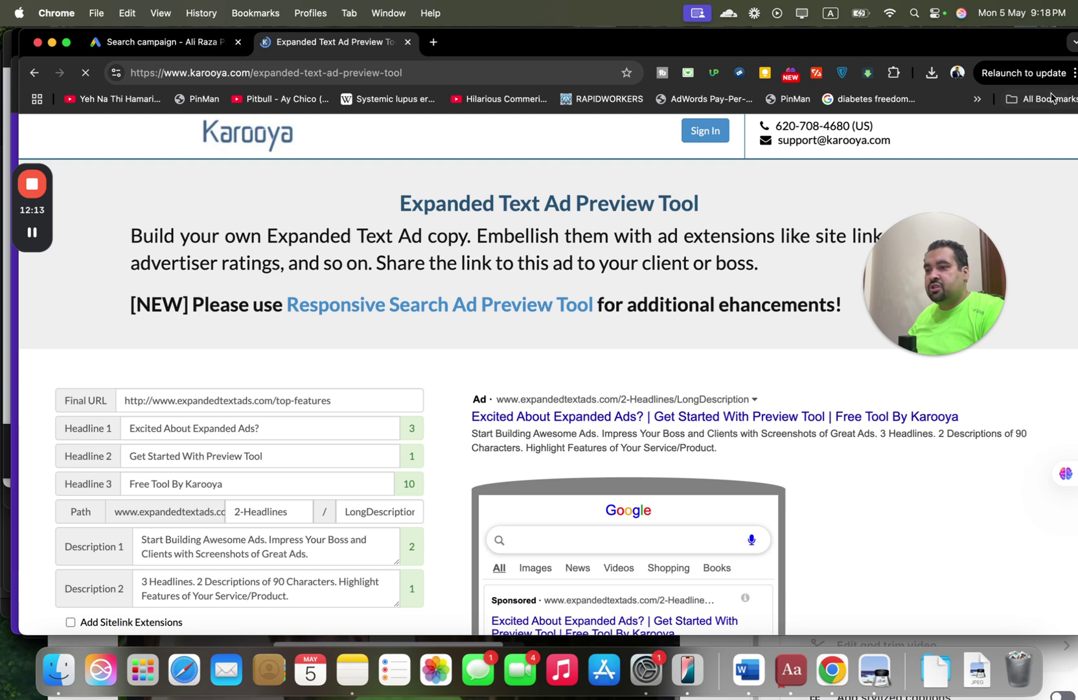
double_click(1021, 46)
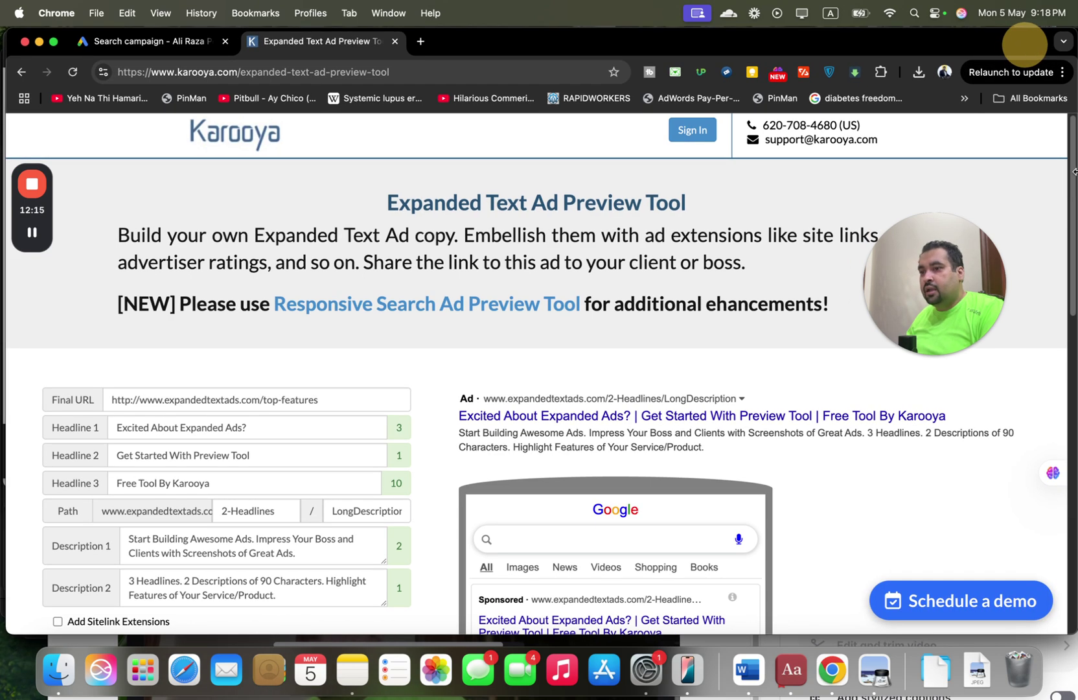
scroll(1069, 178, "down", 2)
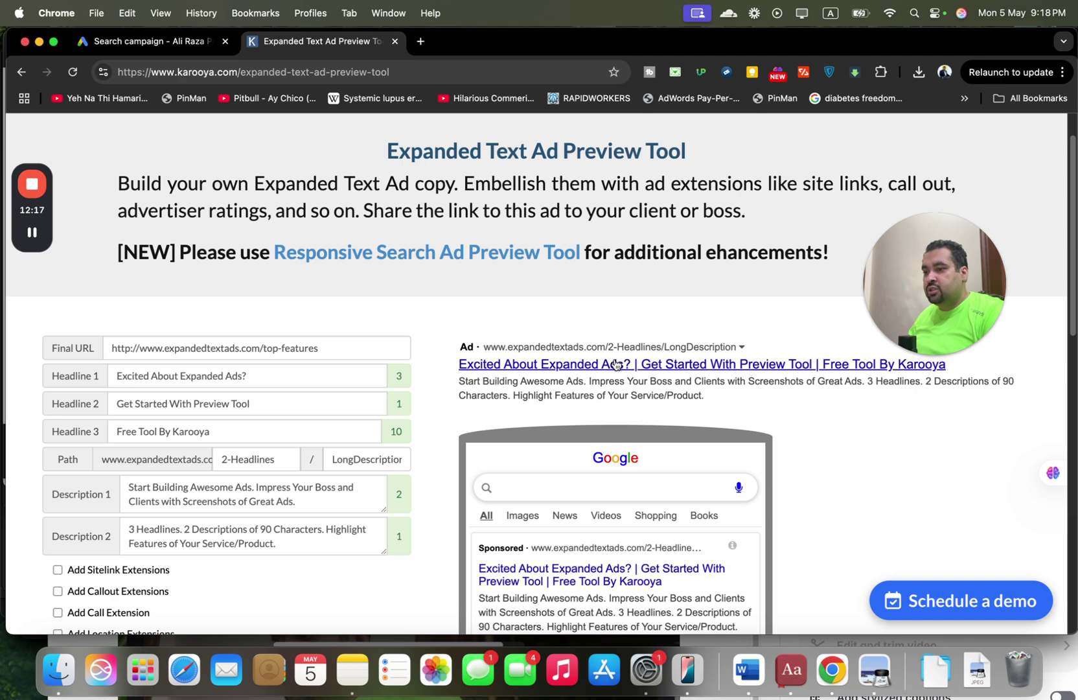
left_click_drag(924, 281, 955, 182)
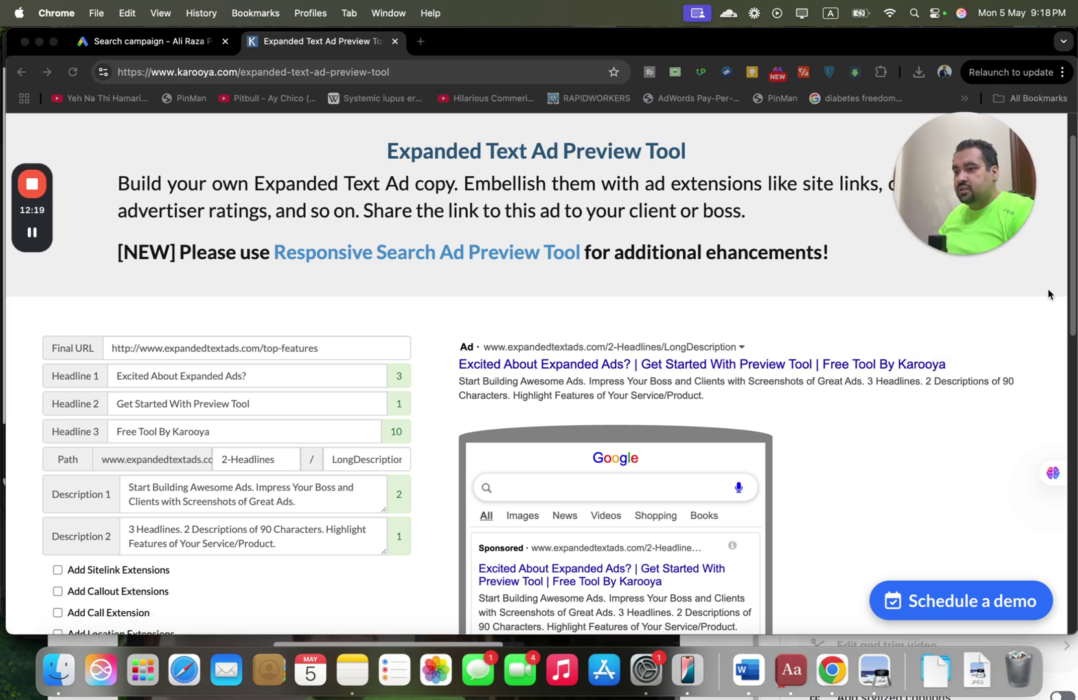
Step: Enable the price, structured snippets, advertiser rating, location, call and sitelink extensions in the sample ad and review its preview
left_click(1073, 336)
scroll(1073, 336, "down", 5)
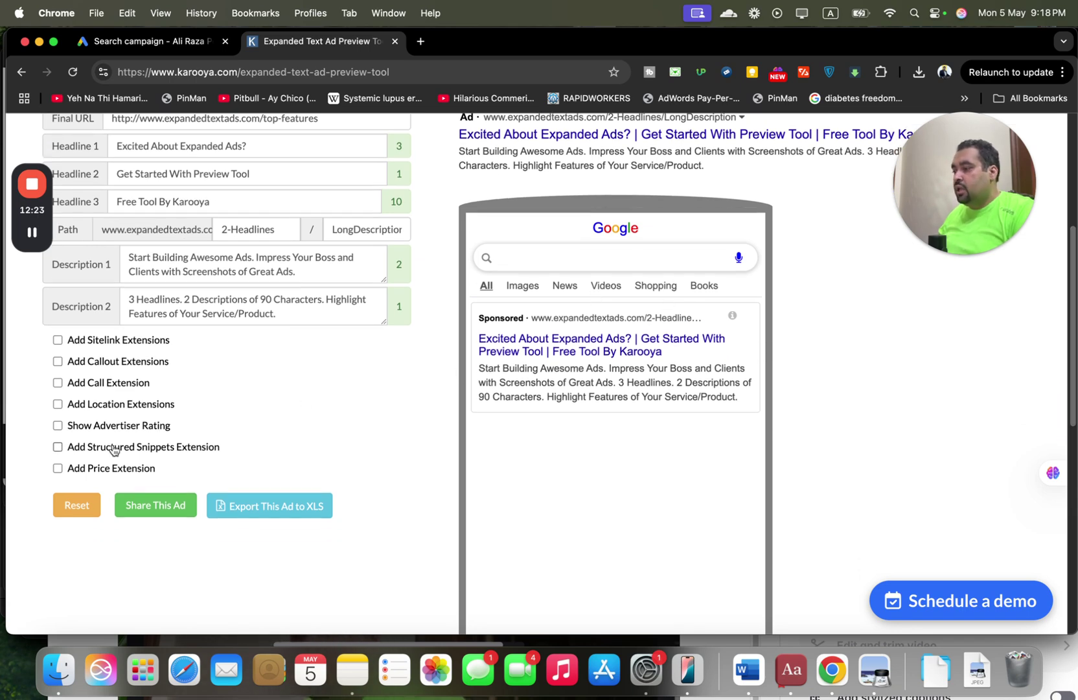
left_click(110, 469)
left_click(118, 453)
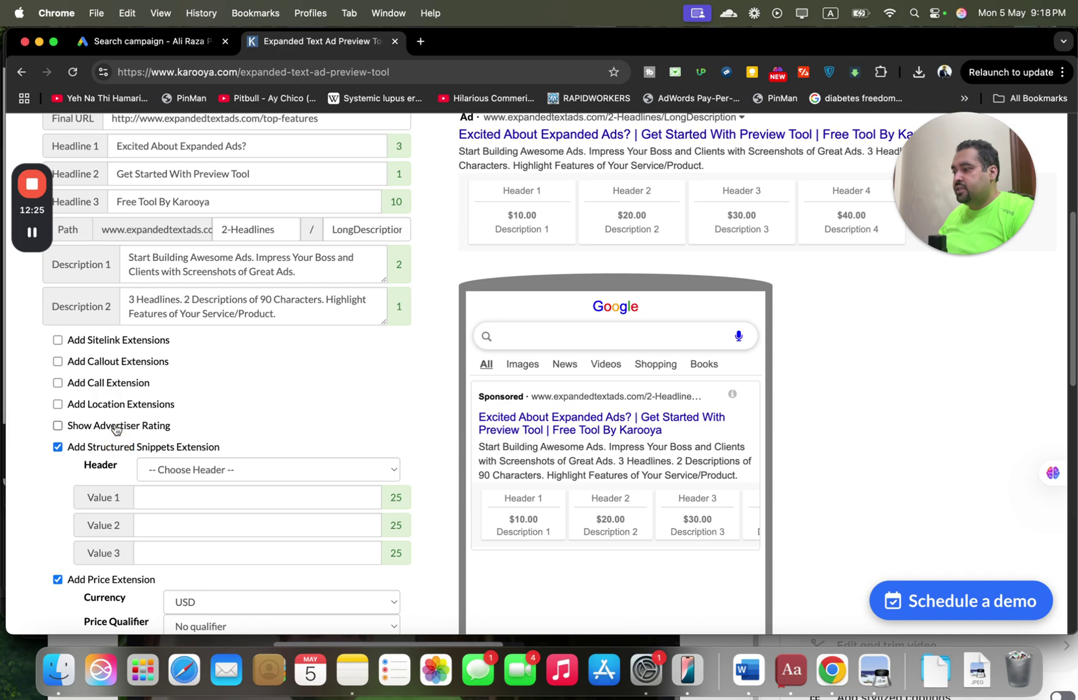
left_click(115, 426)
left_click(111, 404)
left_click(113, 385)
left_click(114, 340)
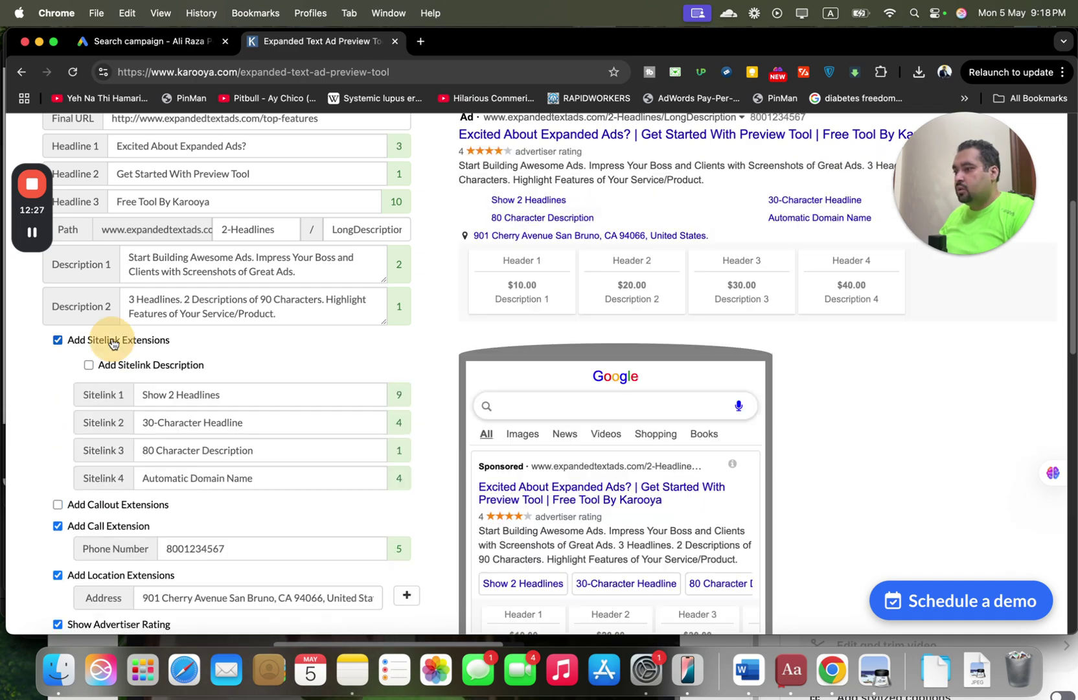
scroll(1070, 266, "up", 3)
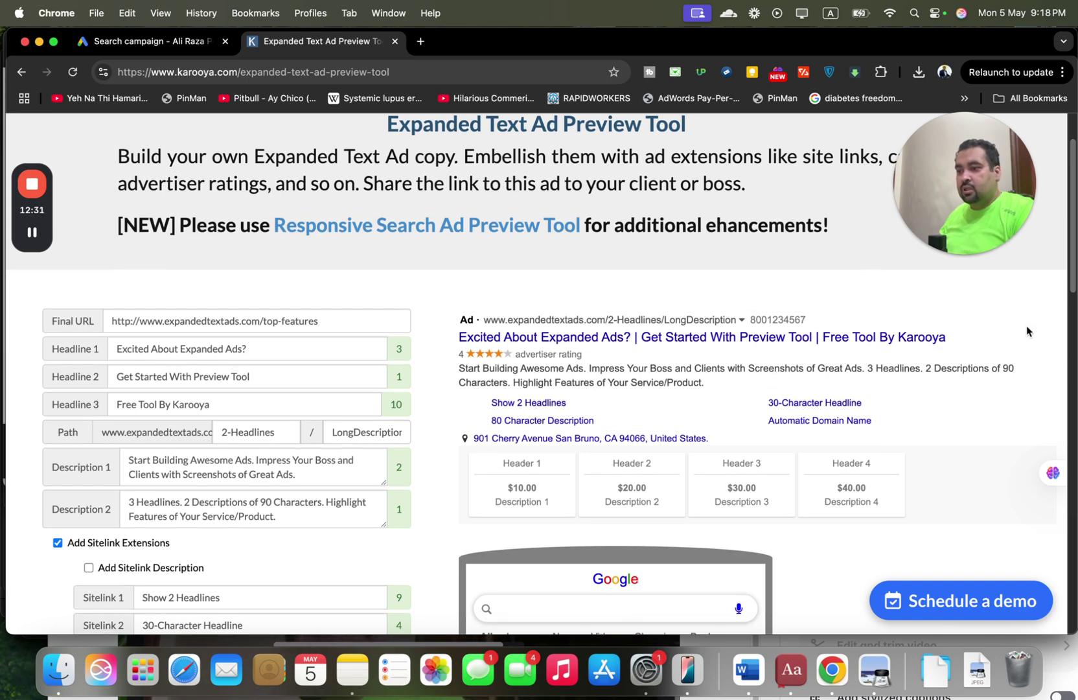
left_click_drag(1069, 275, 1062, 402)
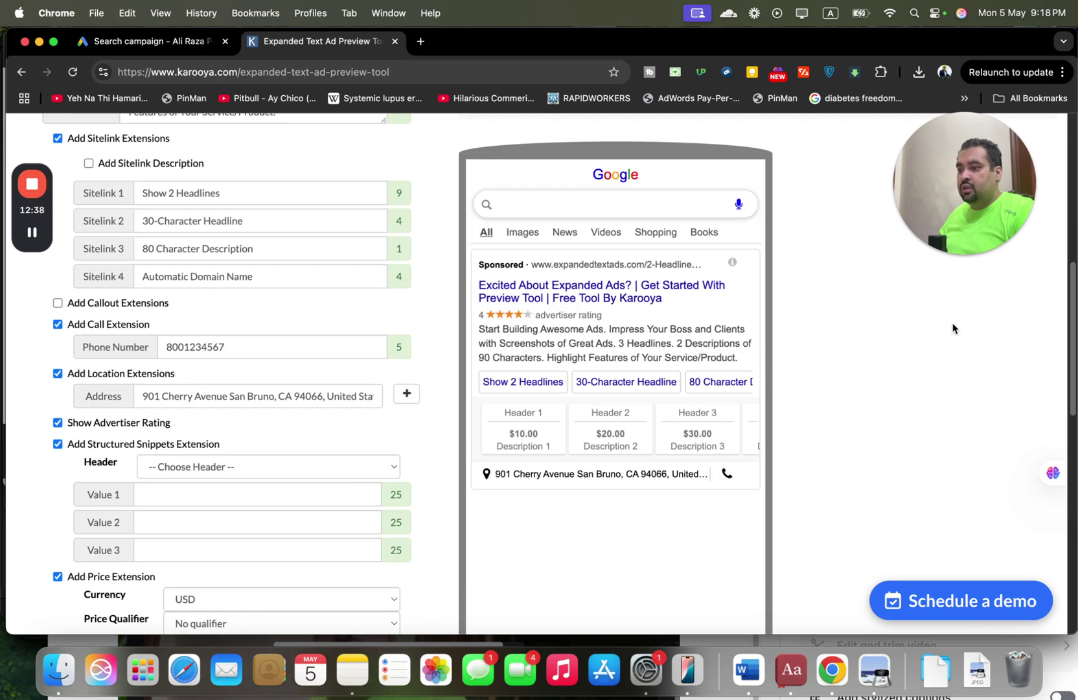
Step: Return to the Google Ads campaign draft, finish the ad and continue to the budget stage
left_click(154, 46)
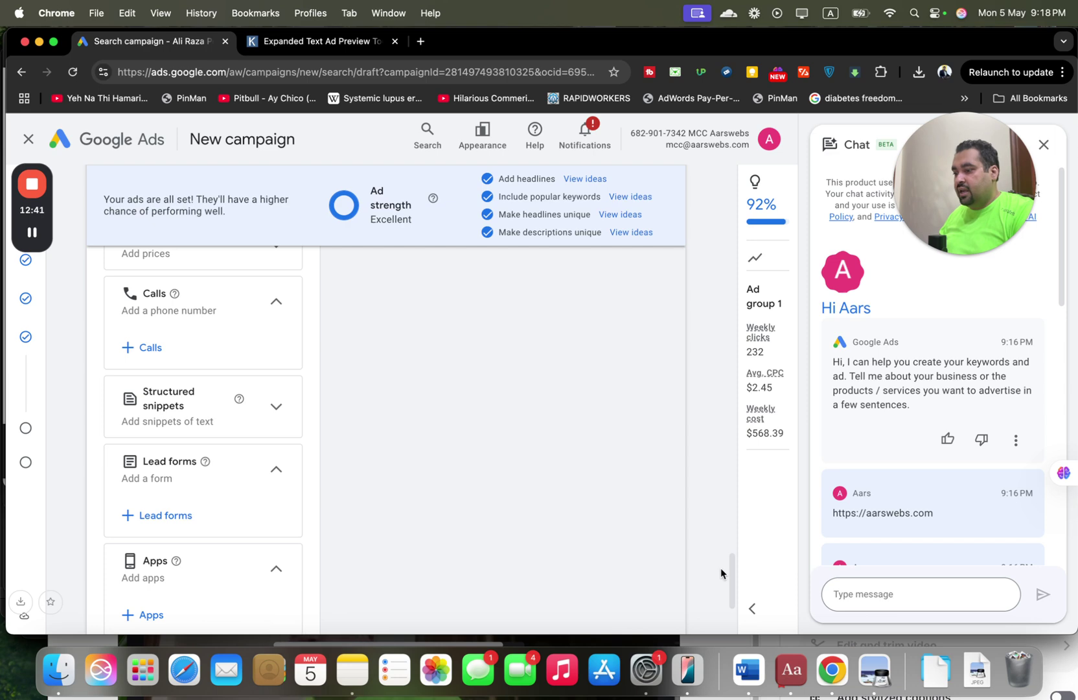
left_click_drag(728, 573, 747, 598)
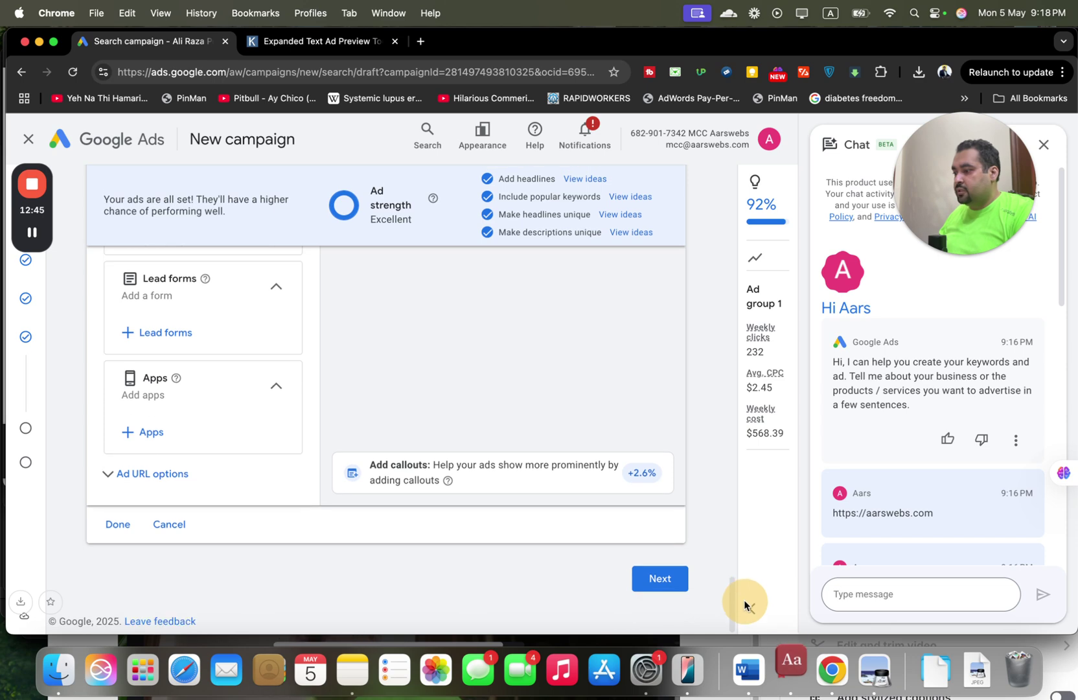
left_click(117, 525)
left_click(674, 581)
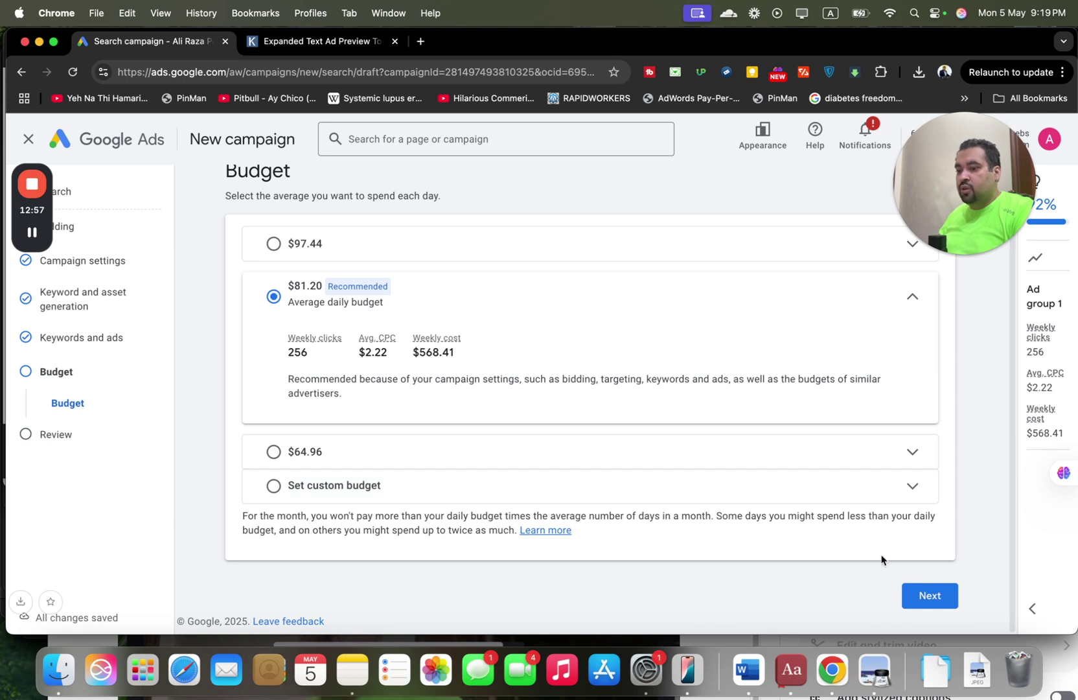
Step: Accept the recommended $81.20 average daily budget and publish the Sales-Search-1 campaign after reviewing its summary
left_click(911, 592)
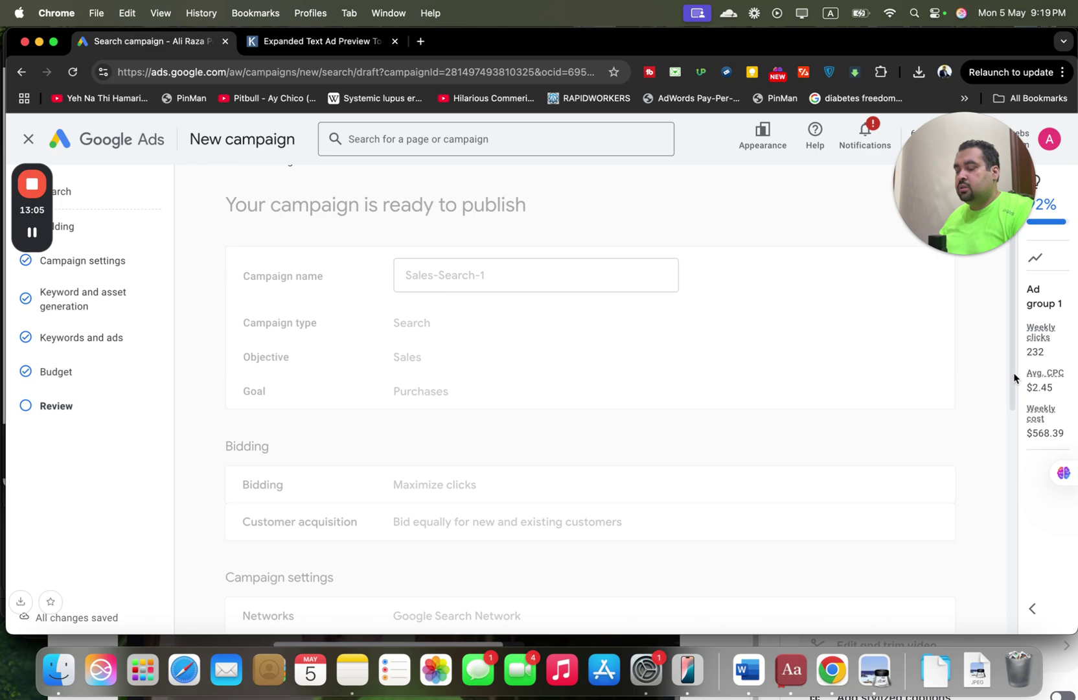
left_click_drag(1010, 373, 958, 453)
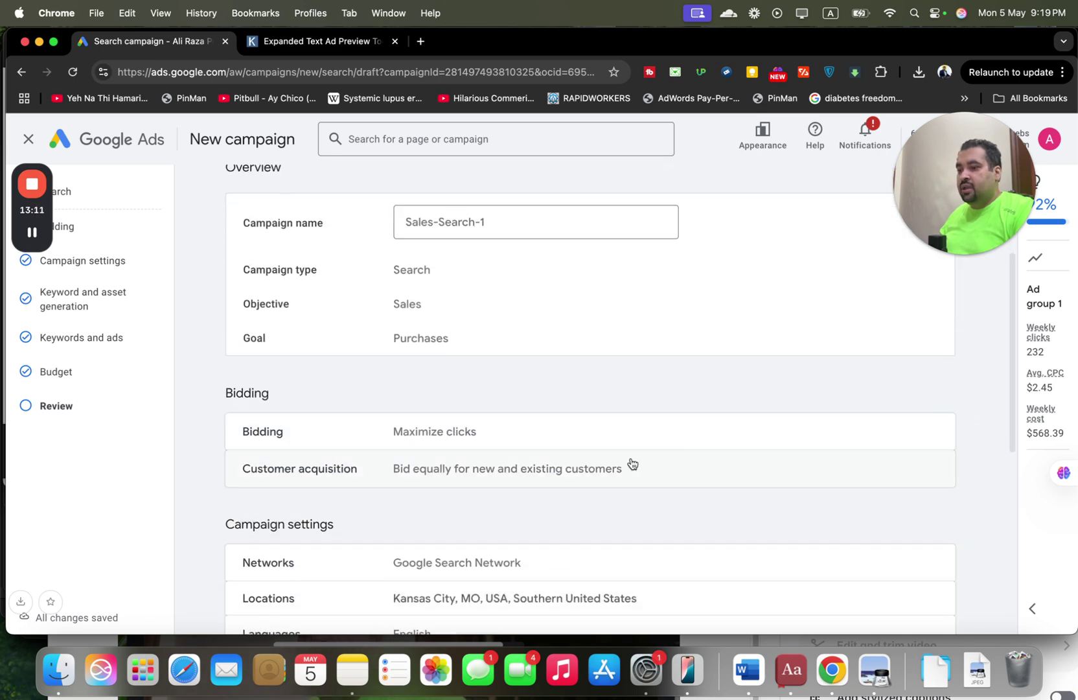
left_click_drag(1016, 360, 971, 511)
scroll(971, 511, "down", 2)
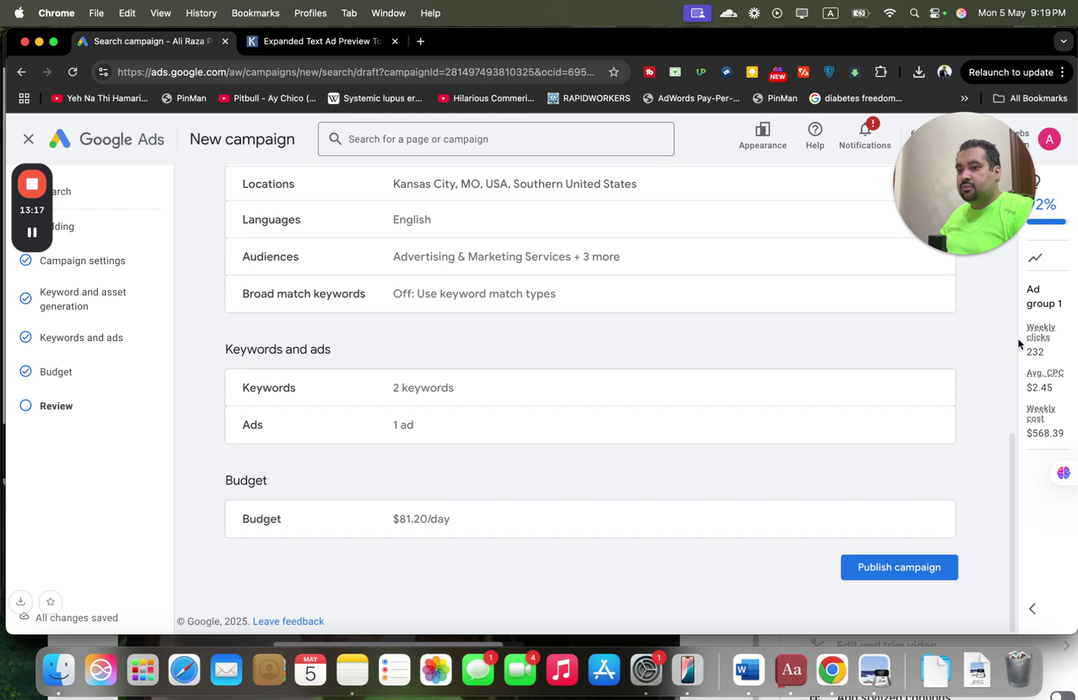
left_click(904, 572)
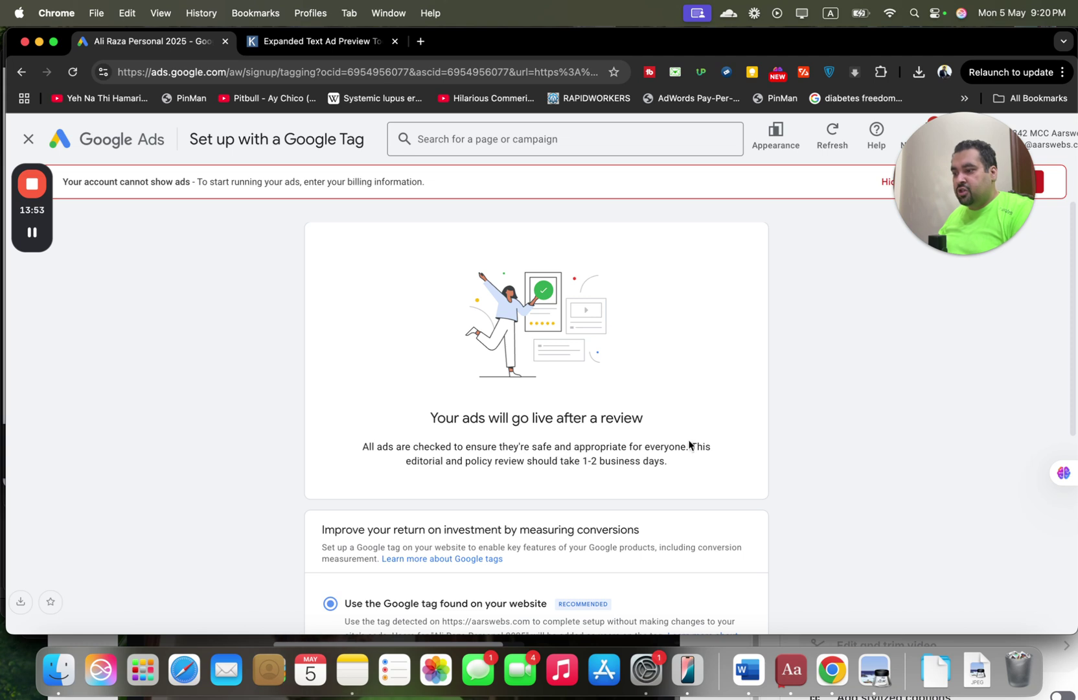
Step: Confirm the recommended setup that uses the Google tag found on the website
left_click_drag(1073, 347, 1070, 485)
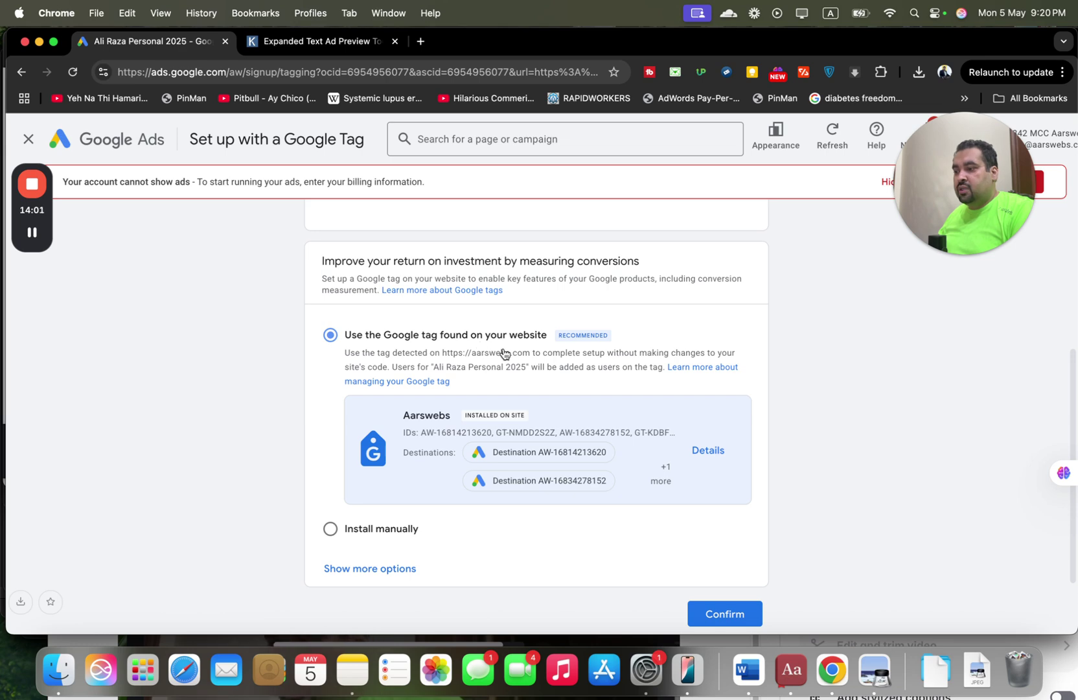
left_click(734, 615)
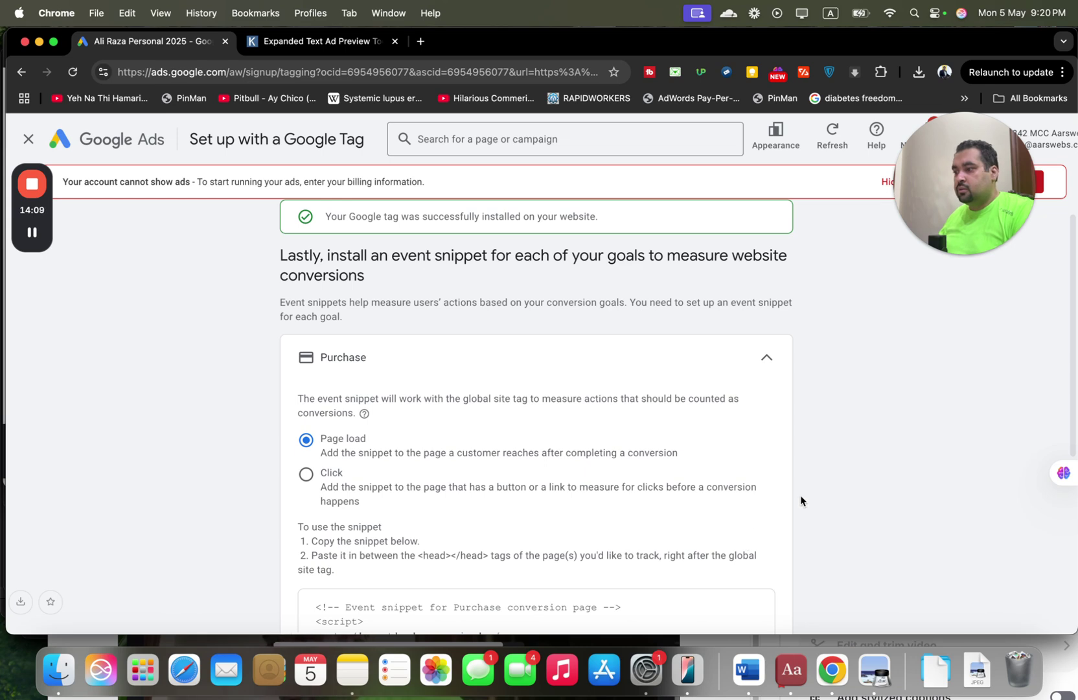
Step: Review the Purchase event snippet instructions for page load and continue to the account overview
left_click_drag(1076, 318, 1076, 339)
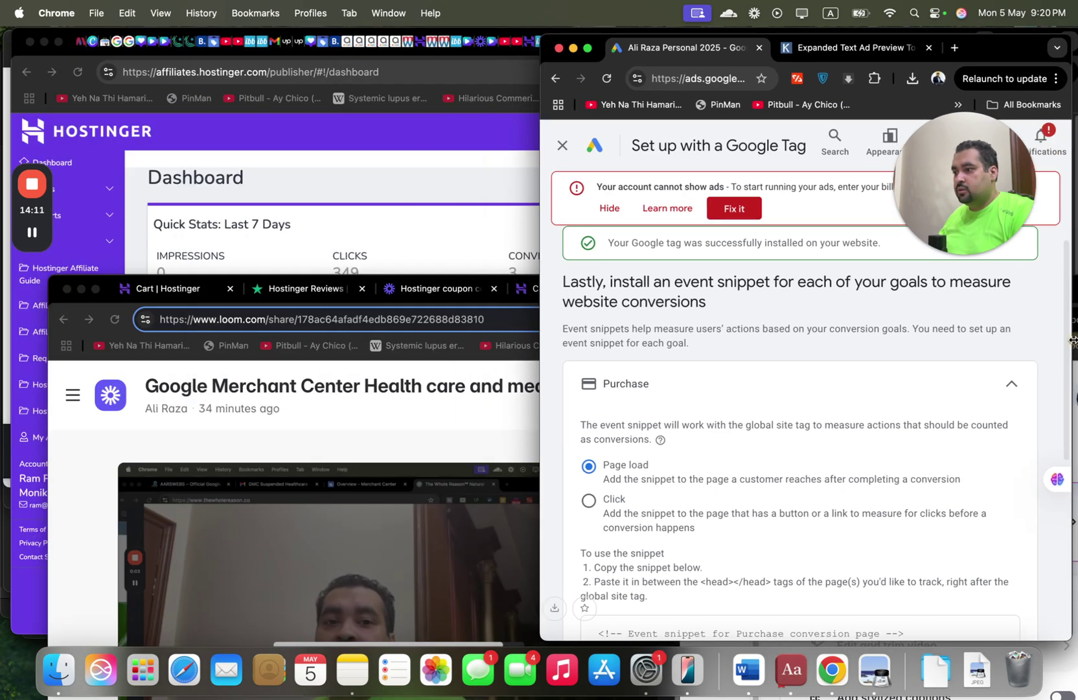
left_click_drag(541, 120, 2, 132)
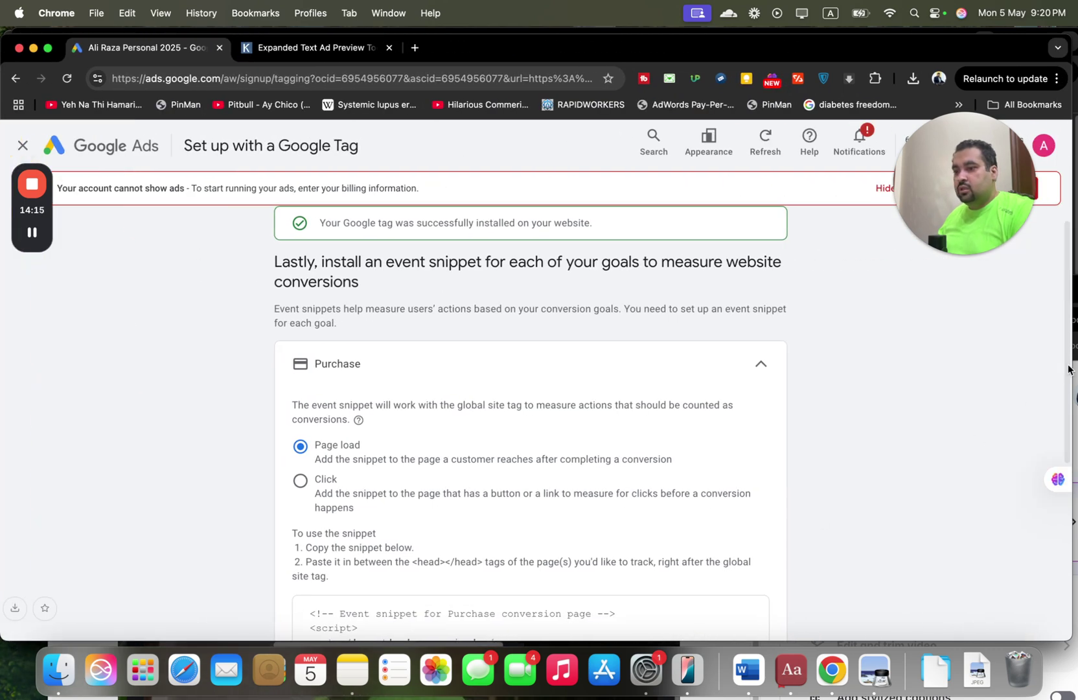
scroll(1063, 371, "down", 1)
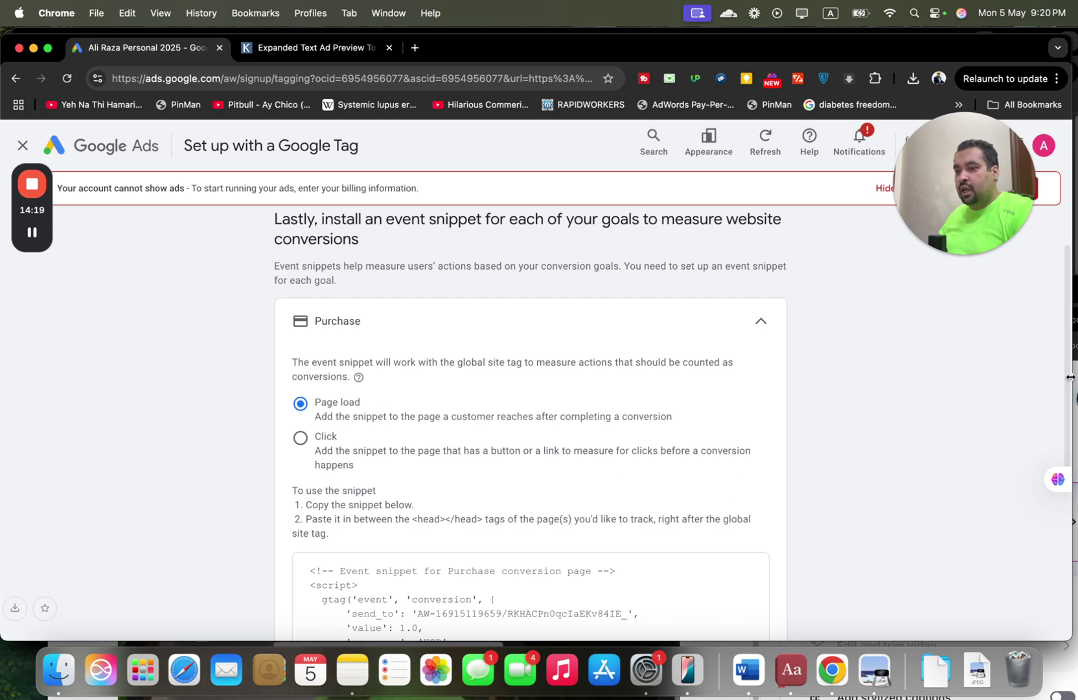
scroll(1061, 395, "down", 6)
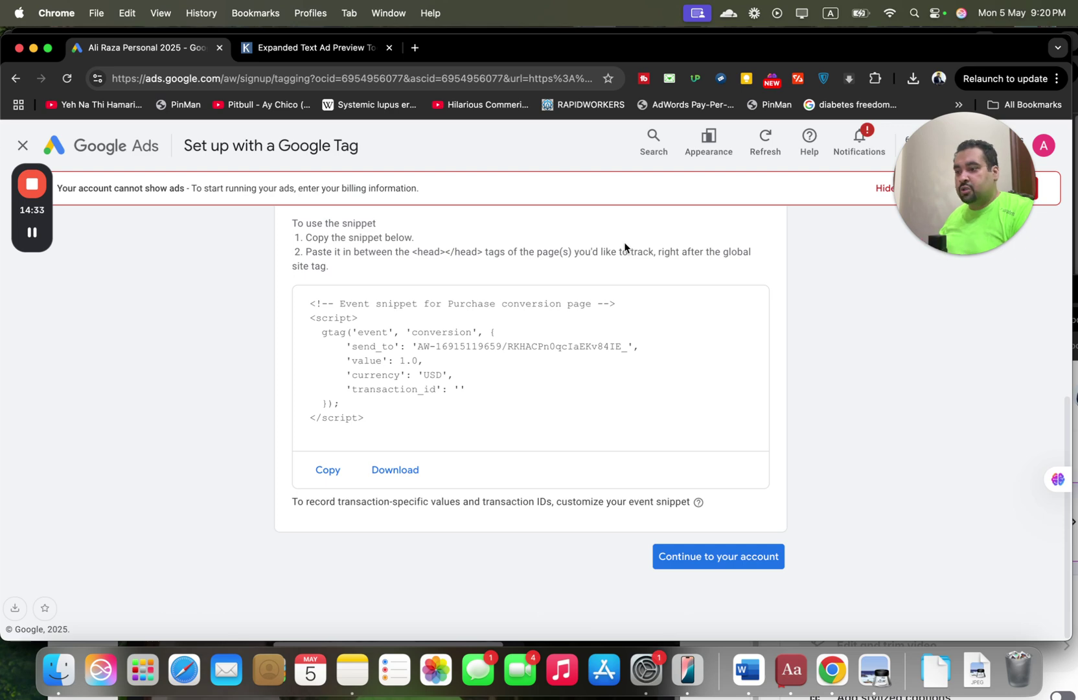
left_click(711, 559)
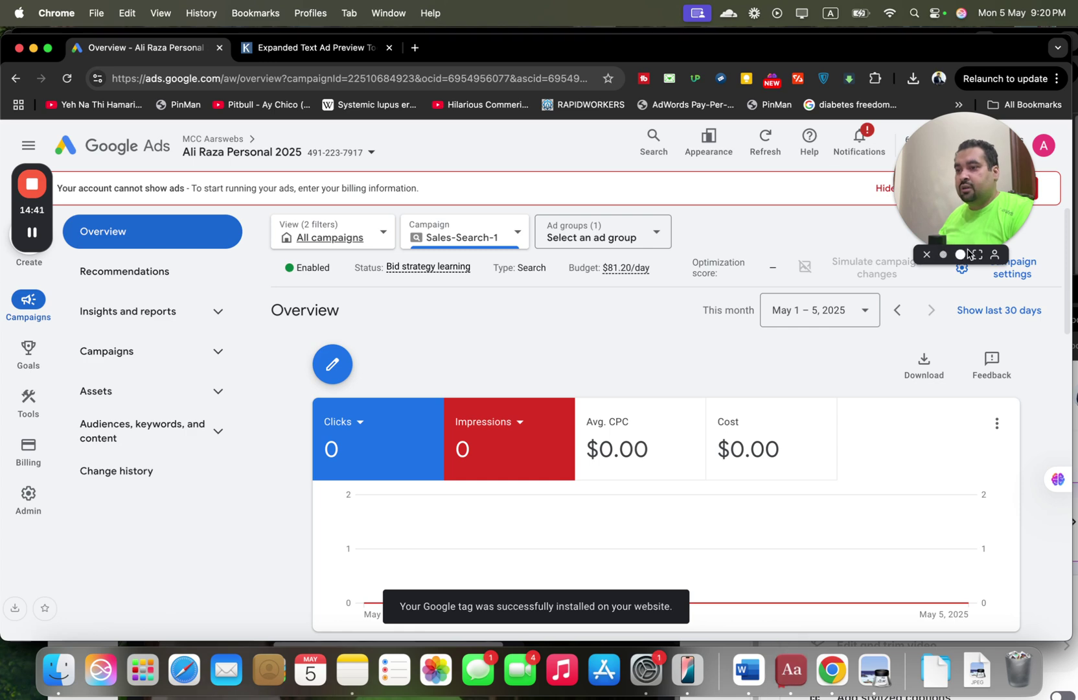
left_click(976, 255)
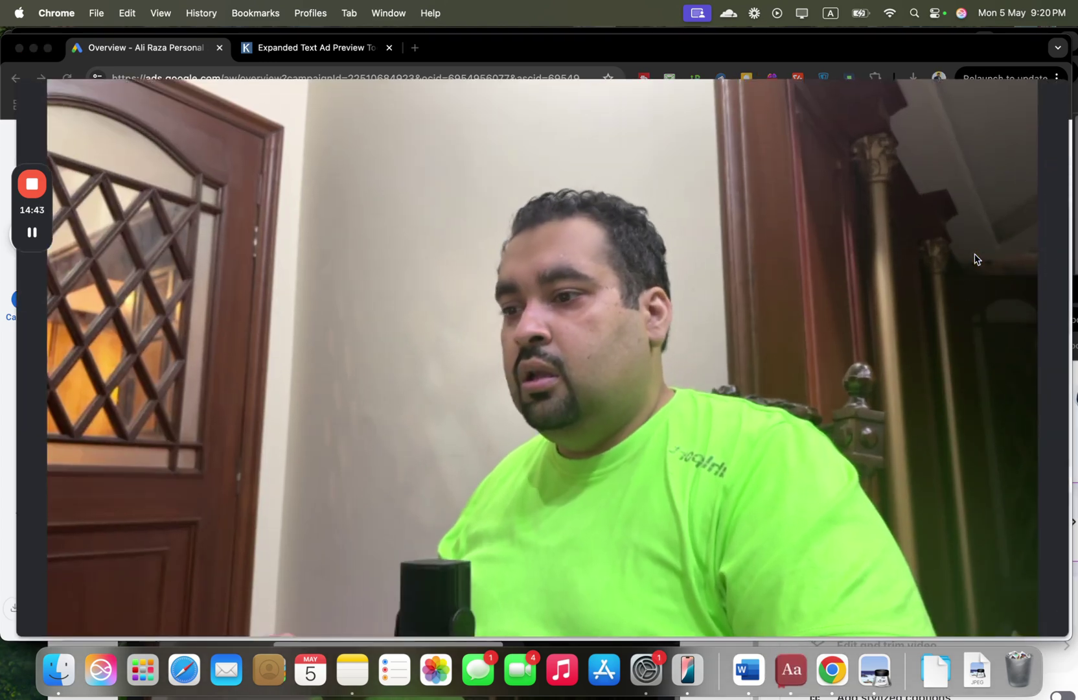